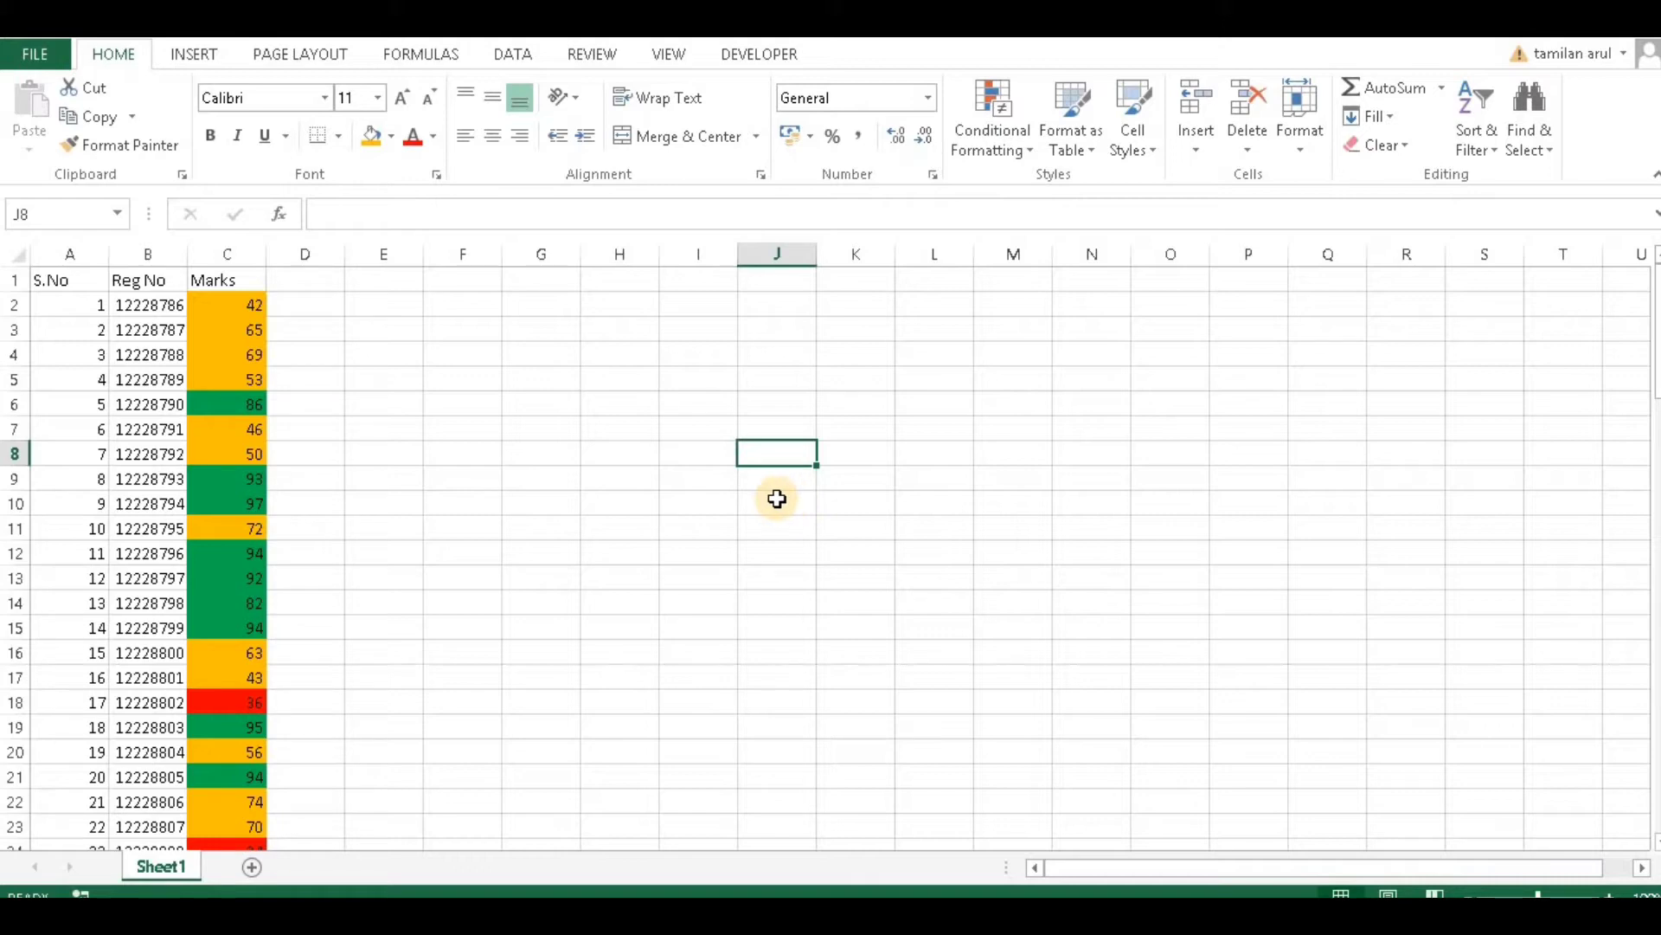
# - Examine the registration numbers and the colour-filled marks in the student table
pyautogui.click(644, 427)
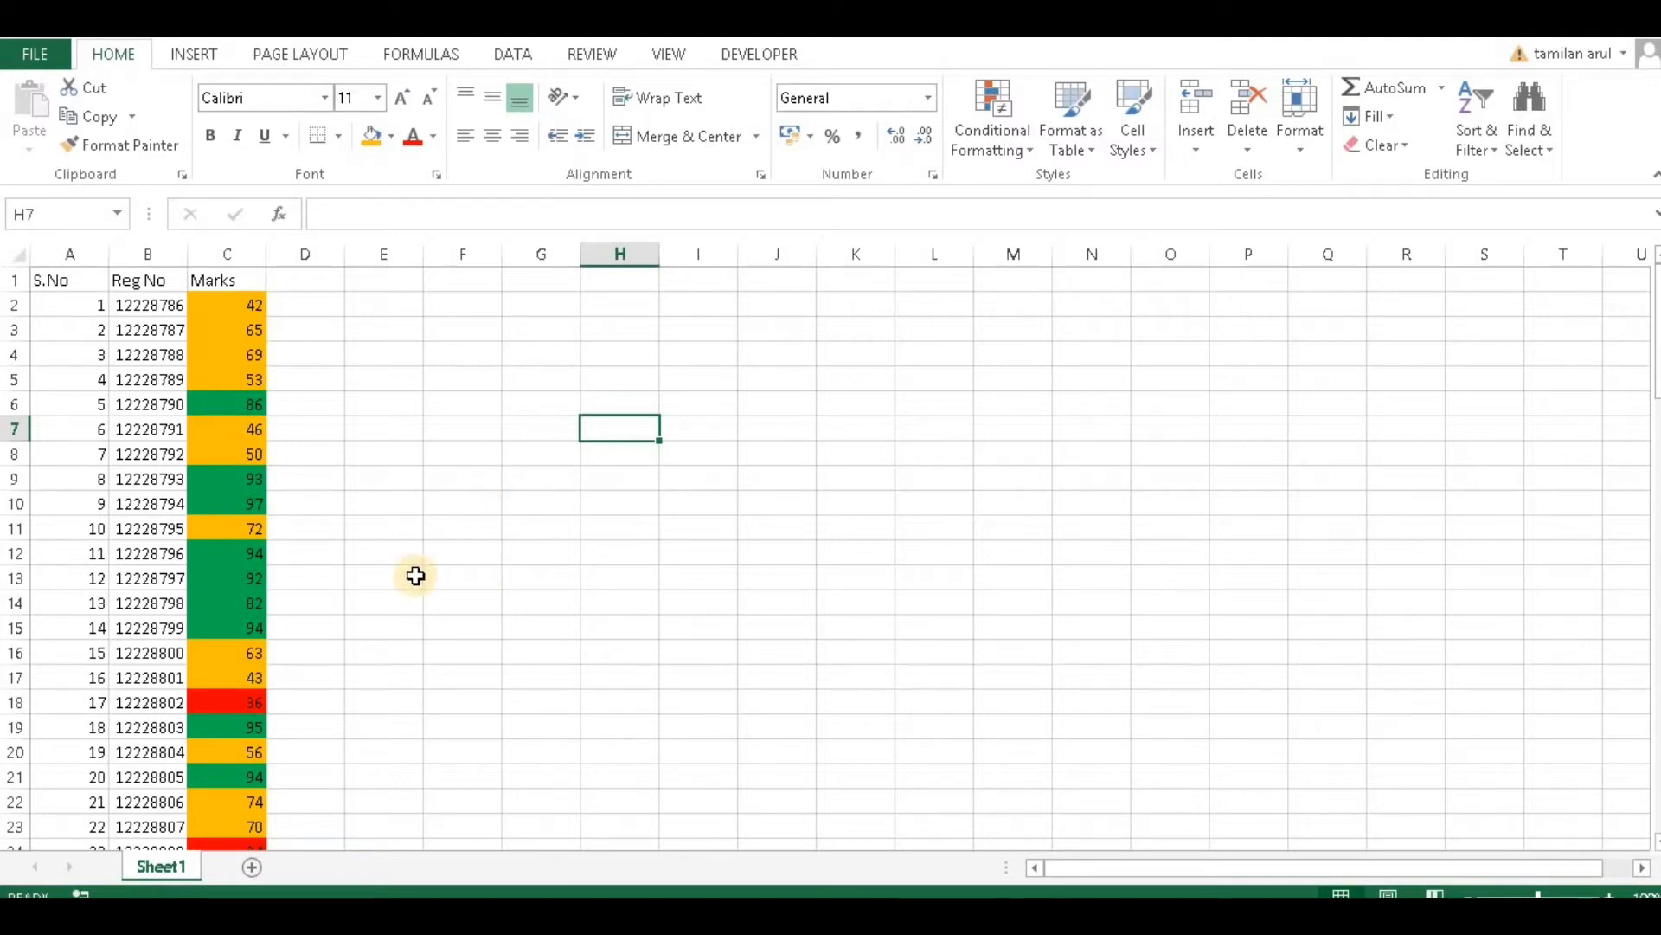
pyautogui.moveTo(82, 254); pyautogui.dragTo(193, 257)
pyautogui.click(143, 331)
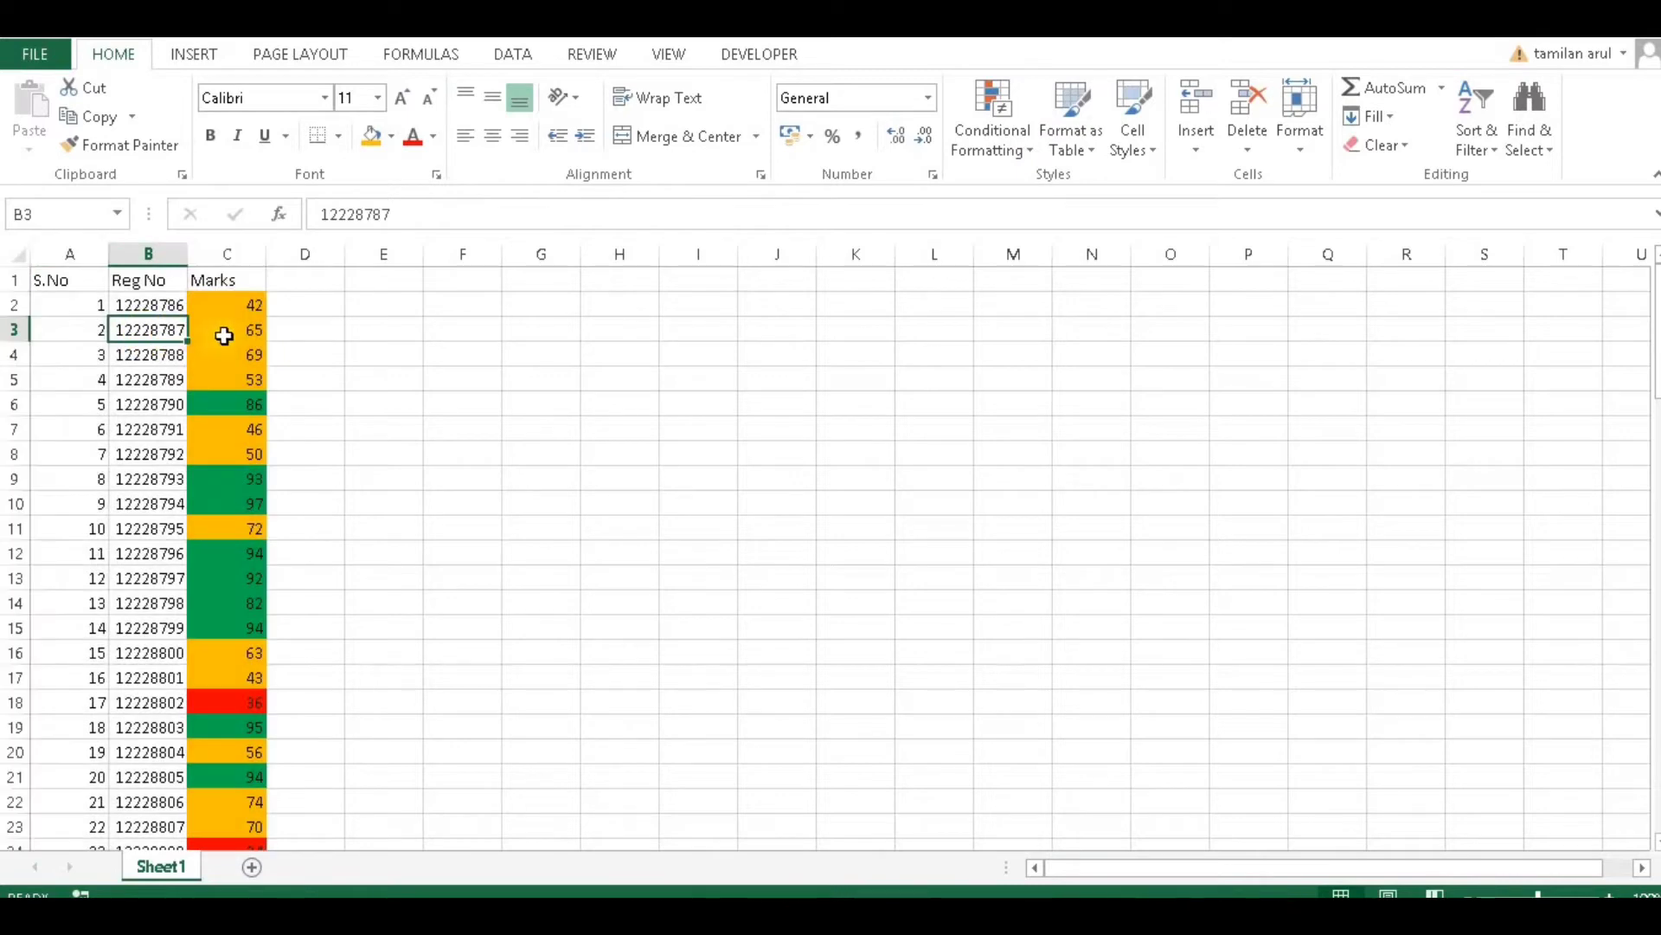
pyautogui.click(223, 332)
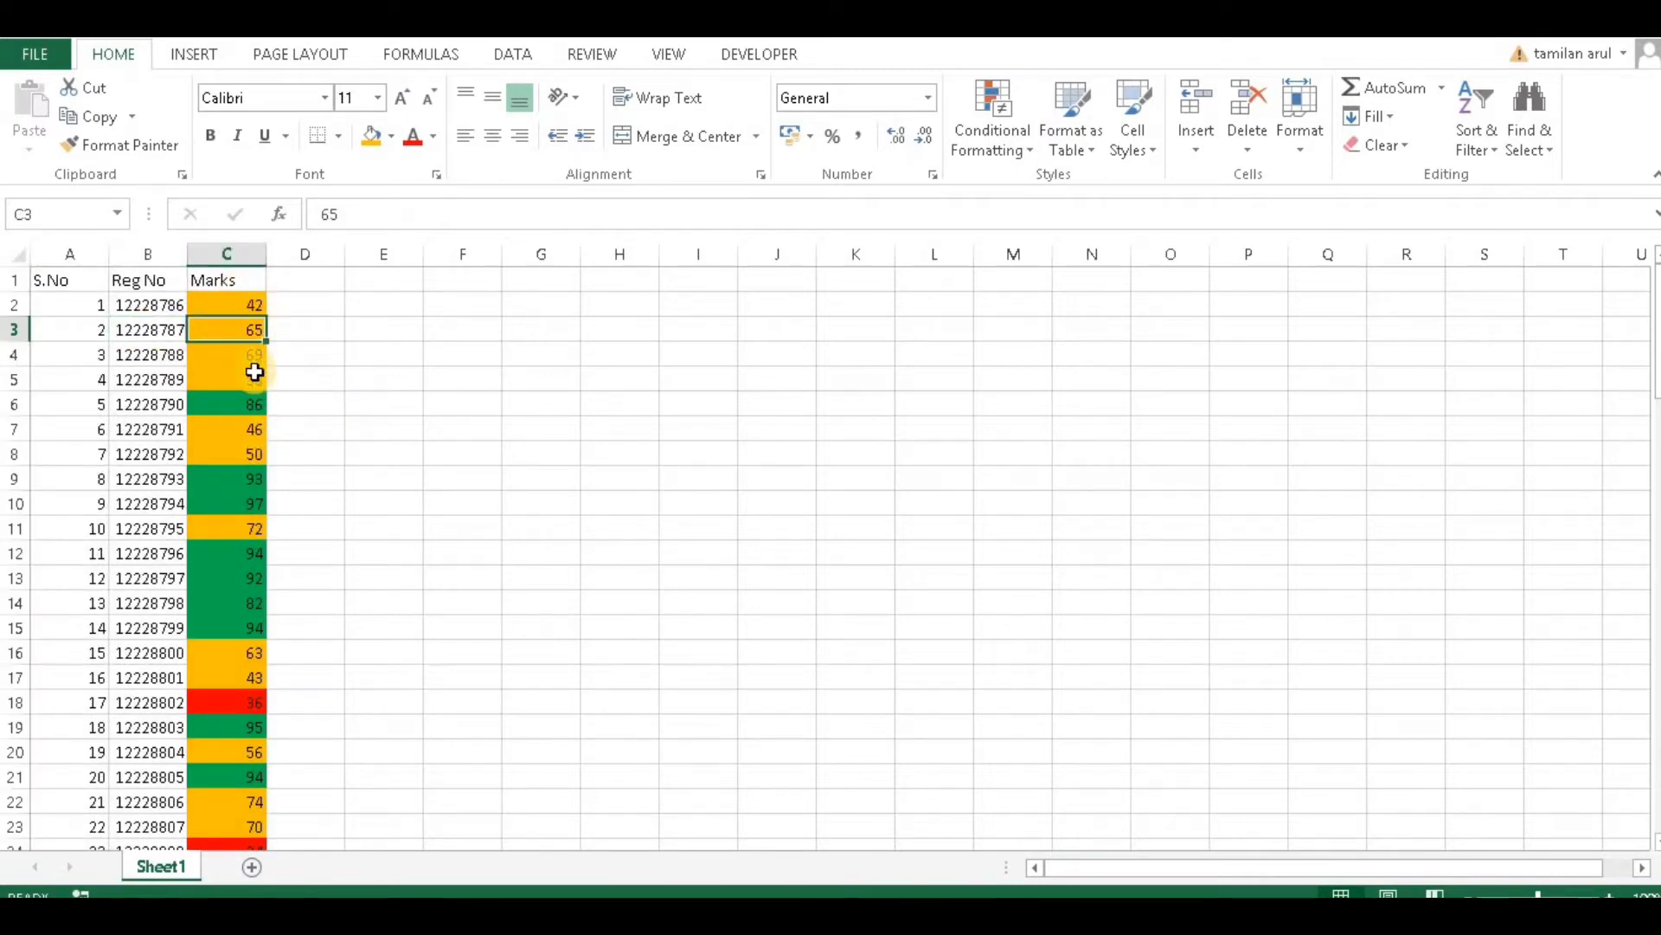
pyautogui.scroll(-1, 241, 641)
pyautogui.scroll(1, 280, 646)
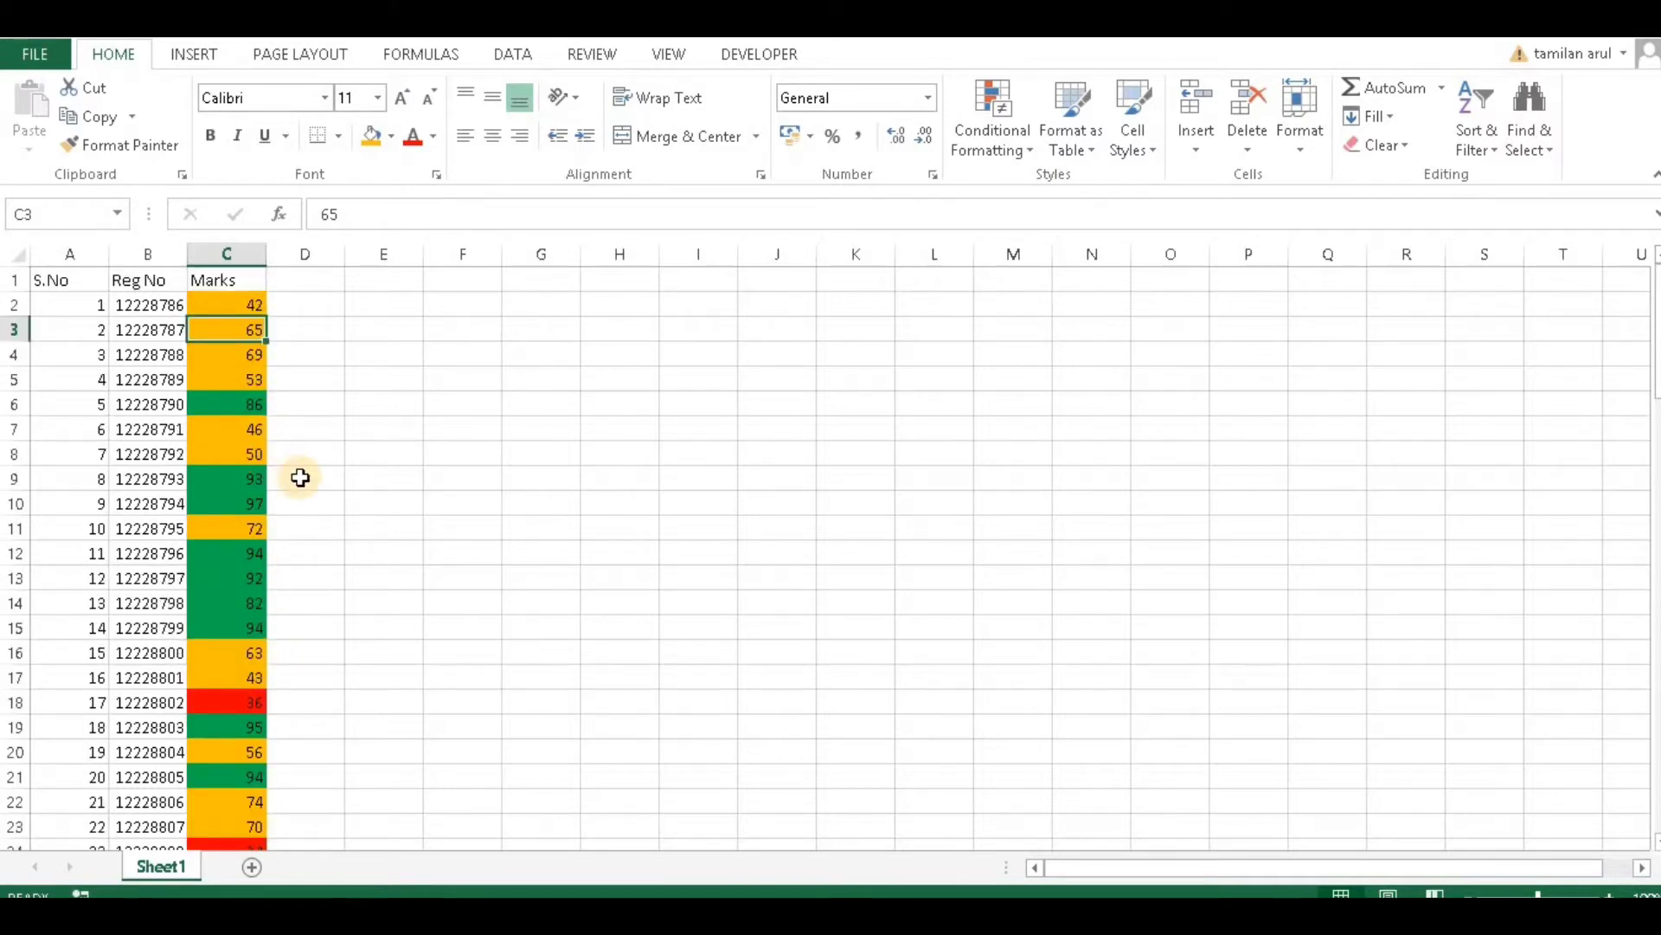
pyautogui.click(246, 405)
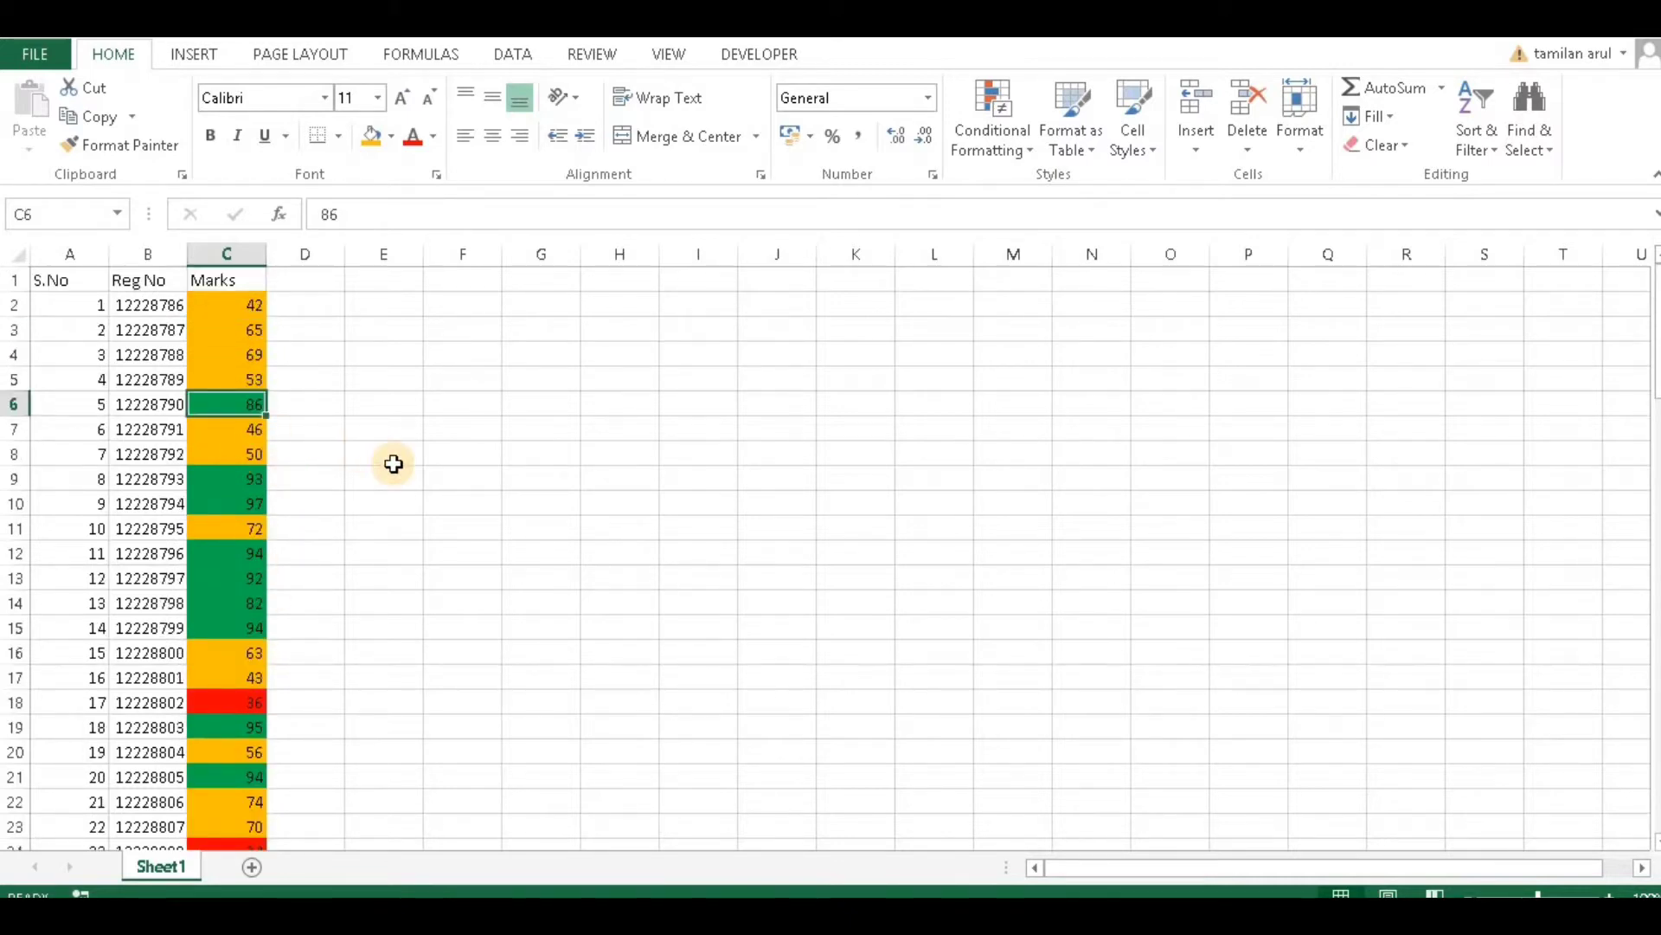
pyautogui.click(663, 437)
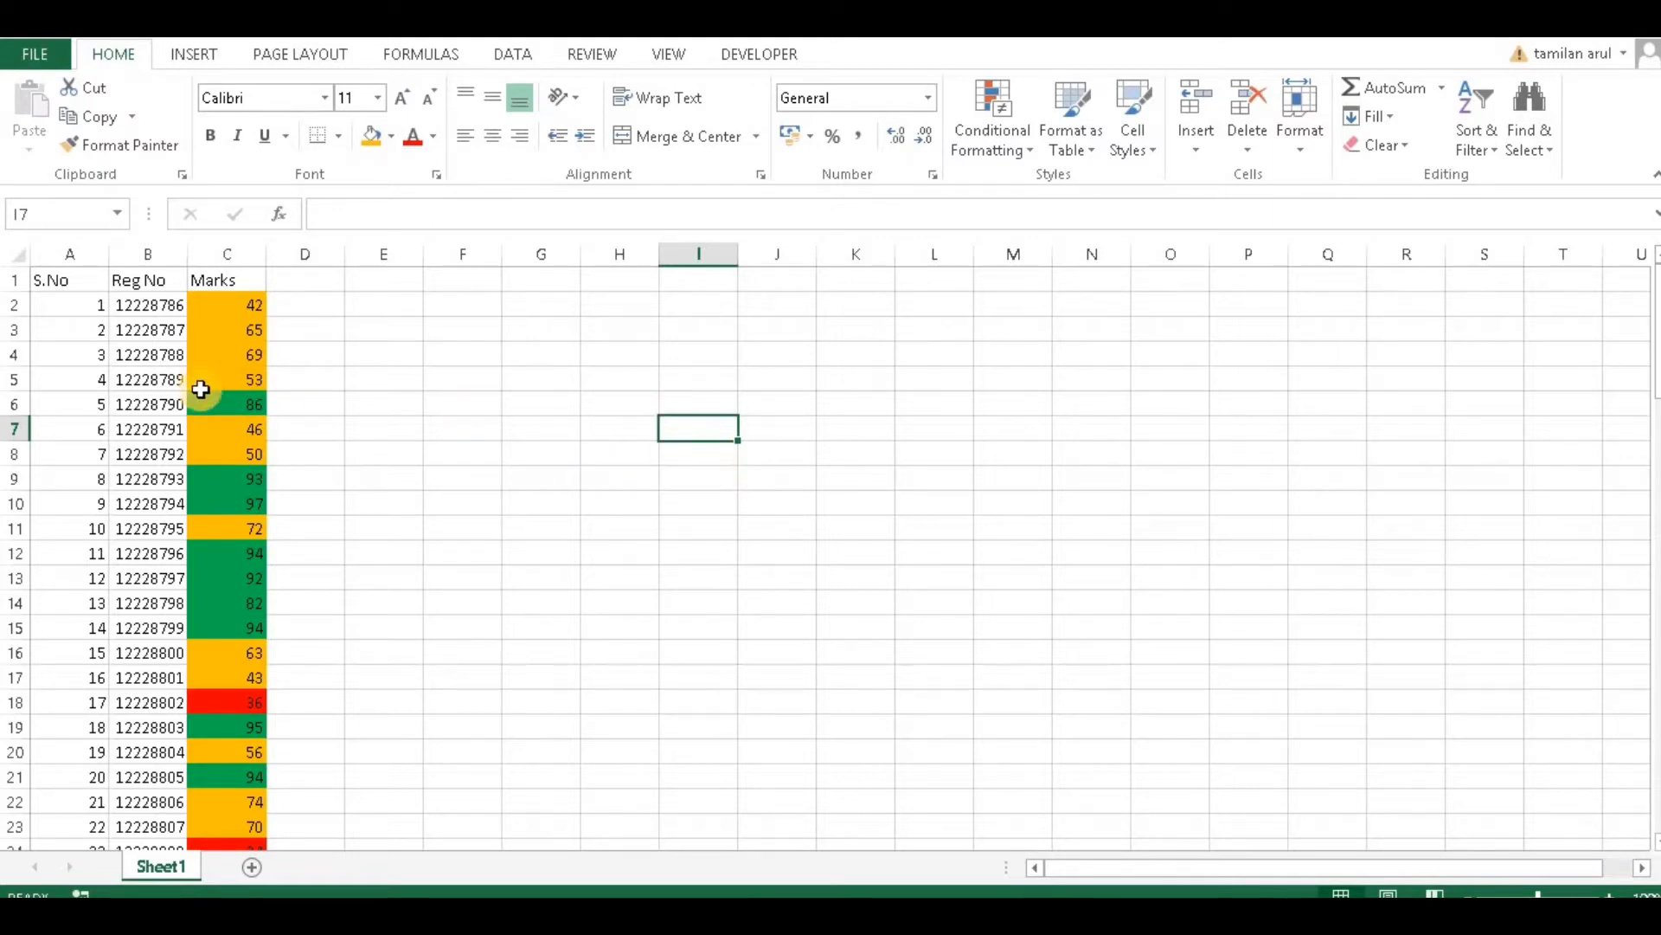
pyautogui.click(246, 309)
# - Build a colour key by filling cell I6 with orange, I7 with red and I8 with green
pyautogui.click(701, 407)
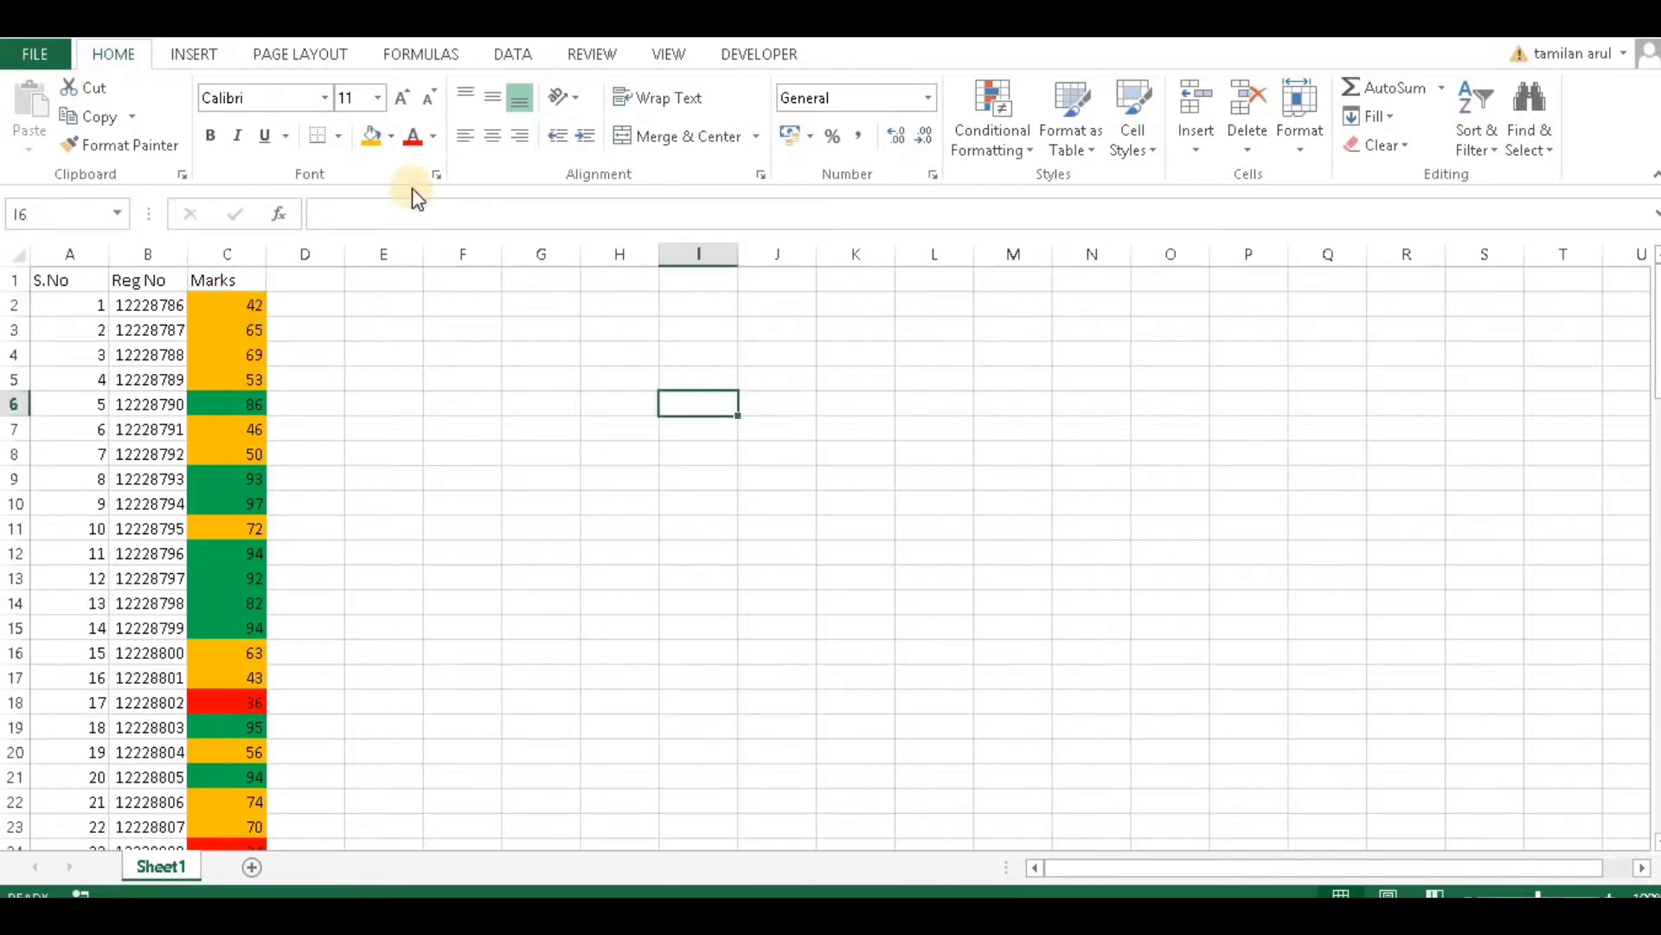
pyautogui.click(378, 147)
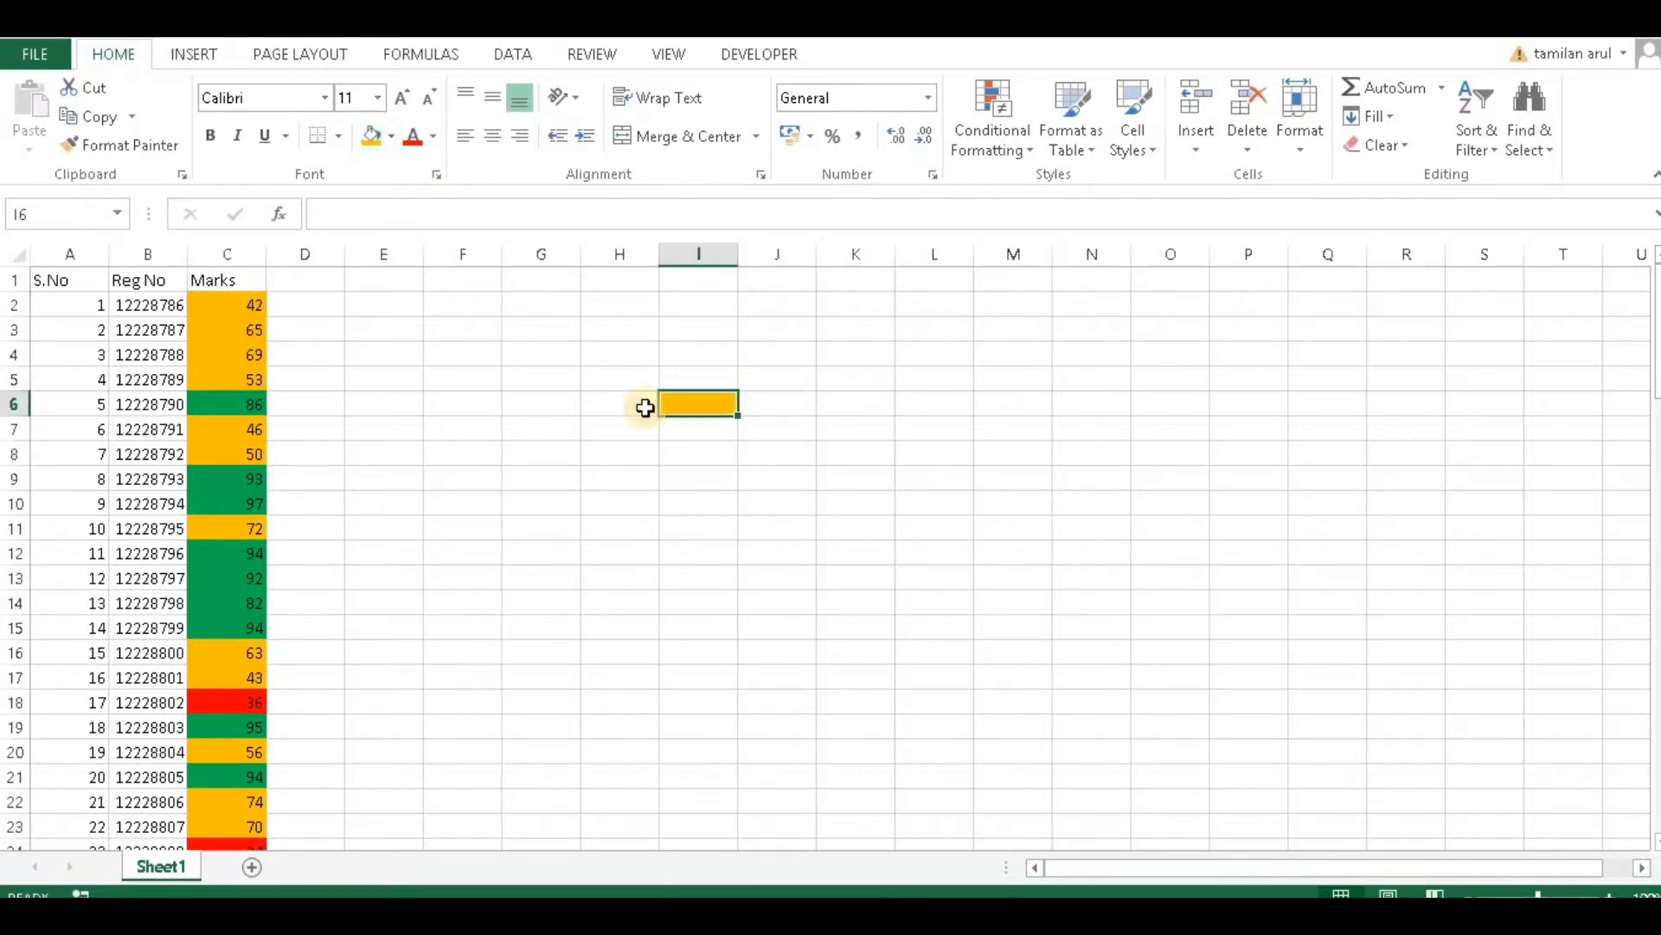
pyautogui.click(690, 427)
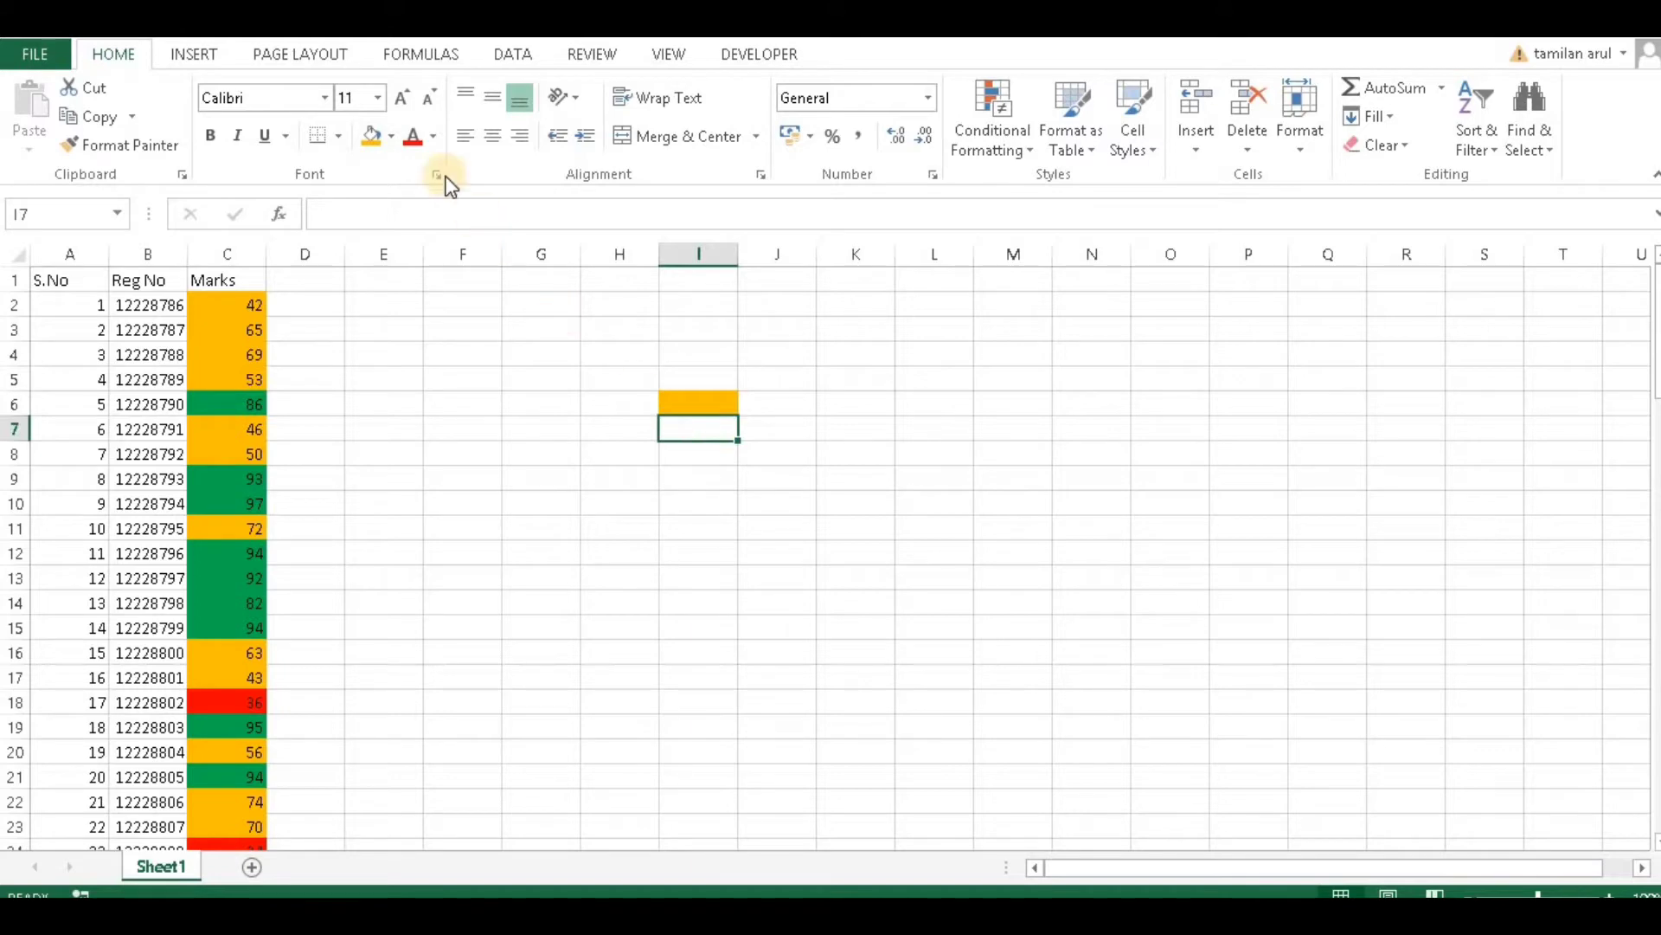
pyautogui.click(390, 139)
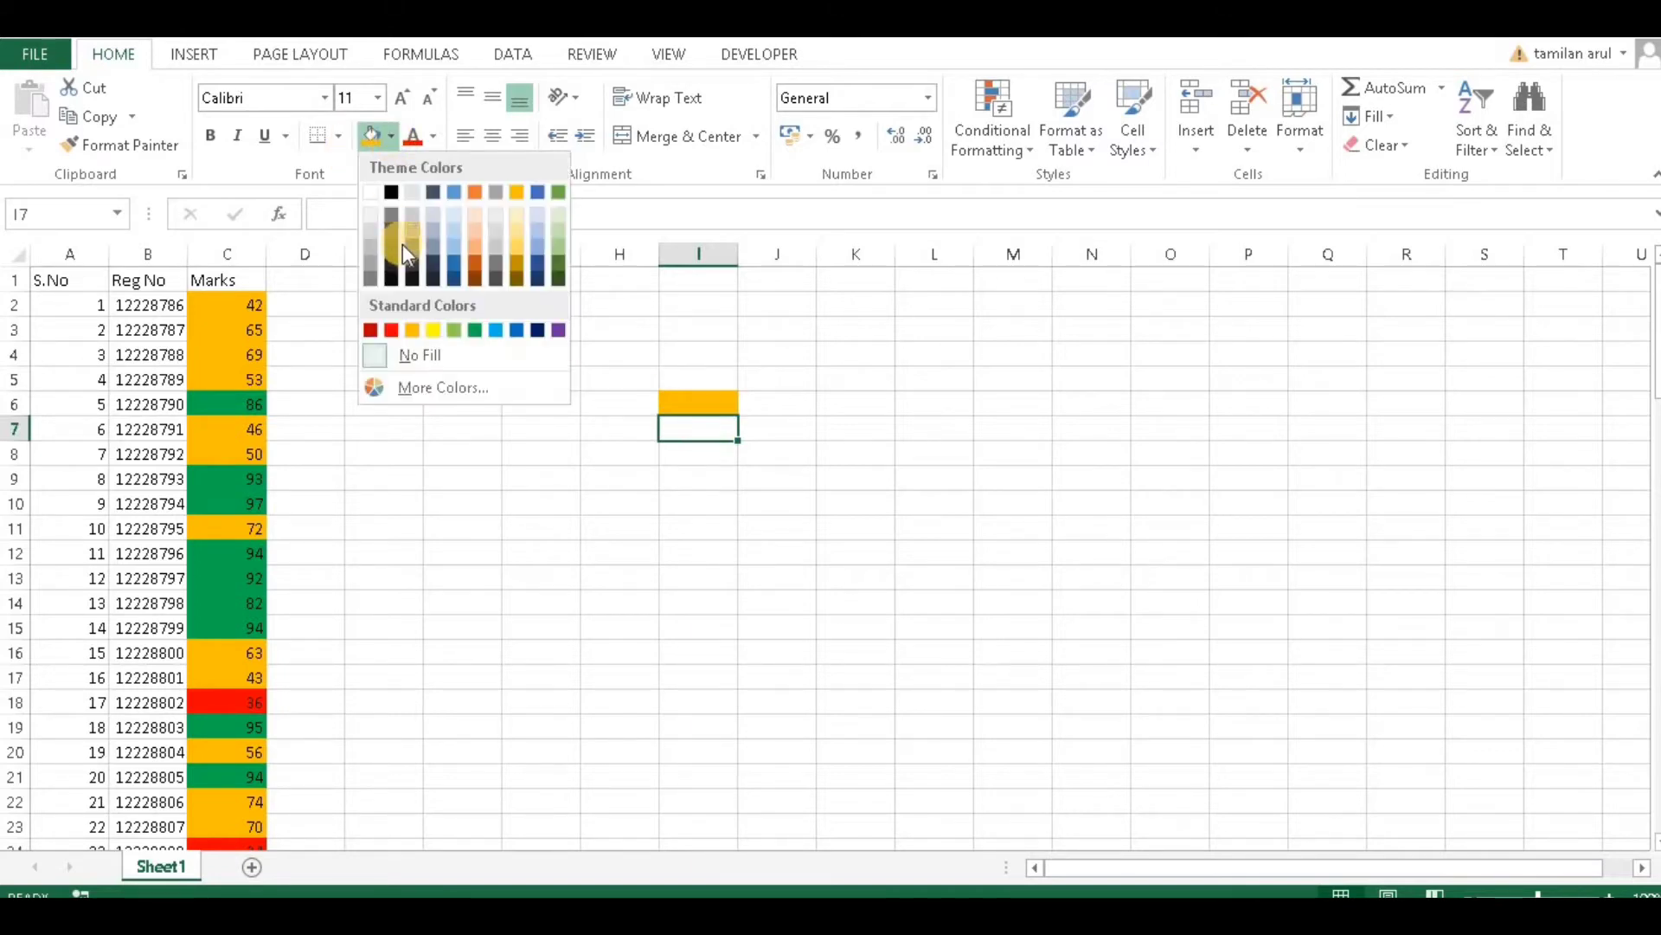
pyautogui.click(391, 329)
pyautogui.click(679, 453)
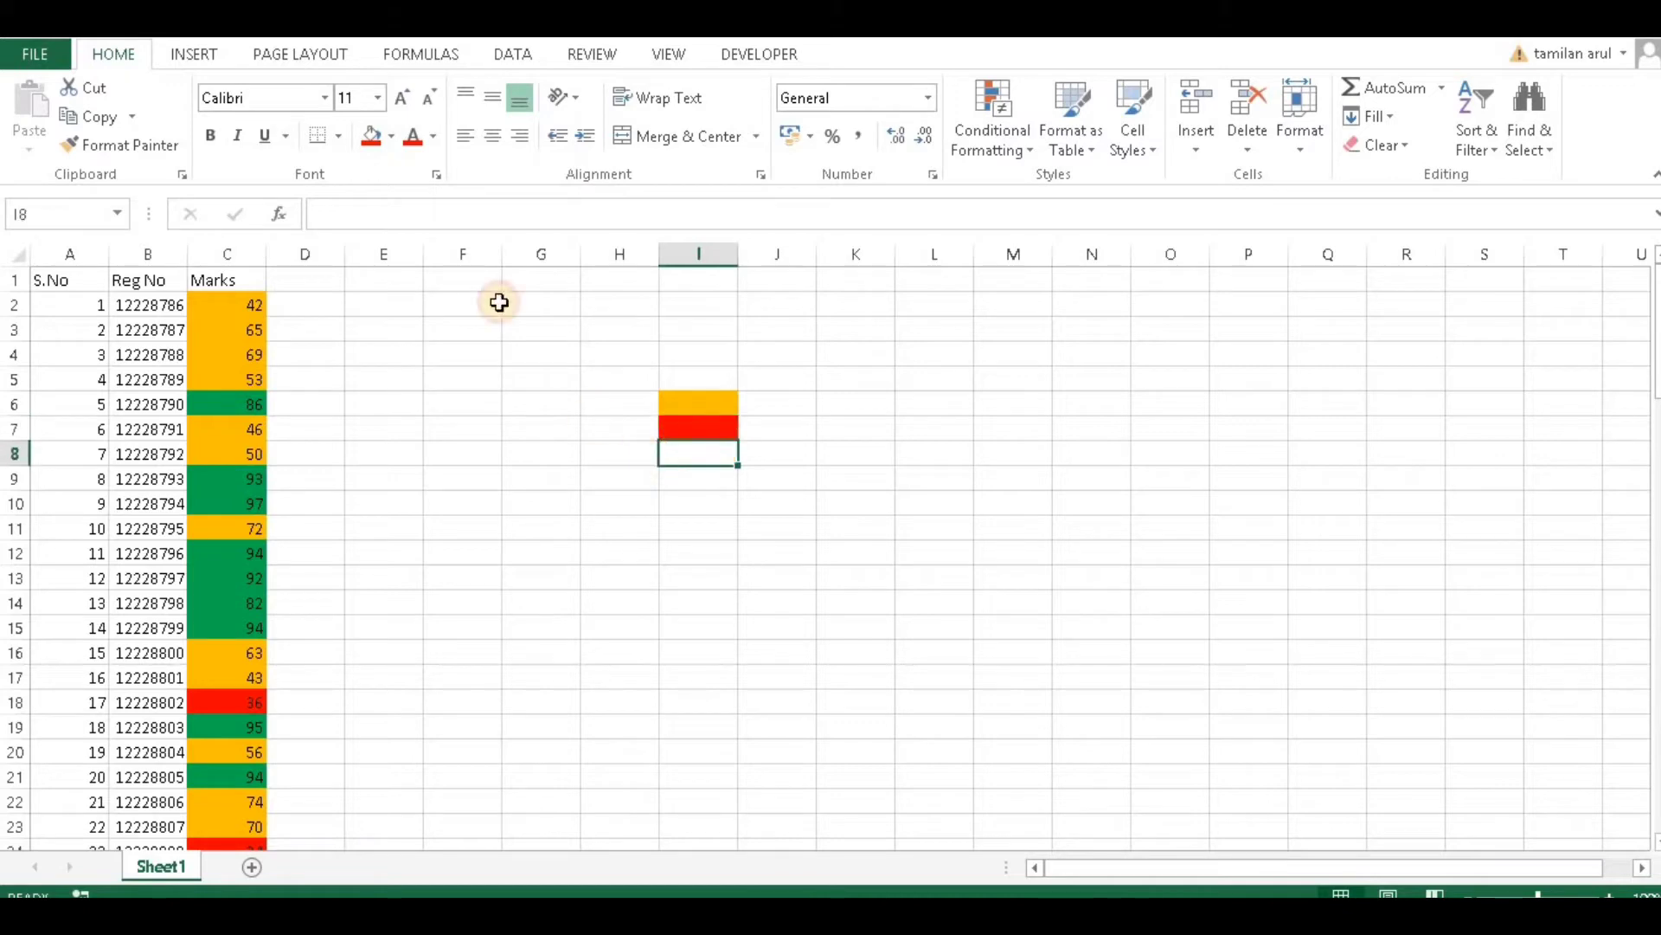
pyautogui.click(391, 136)
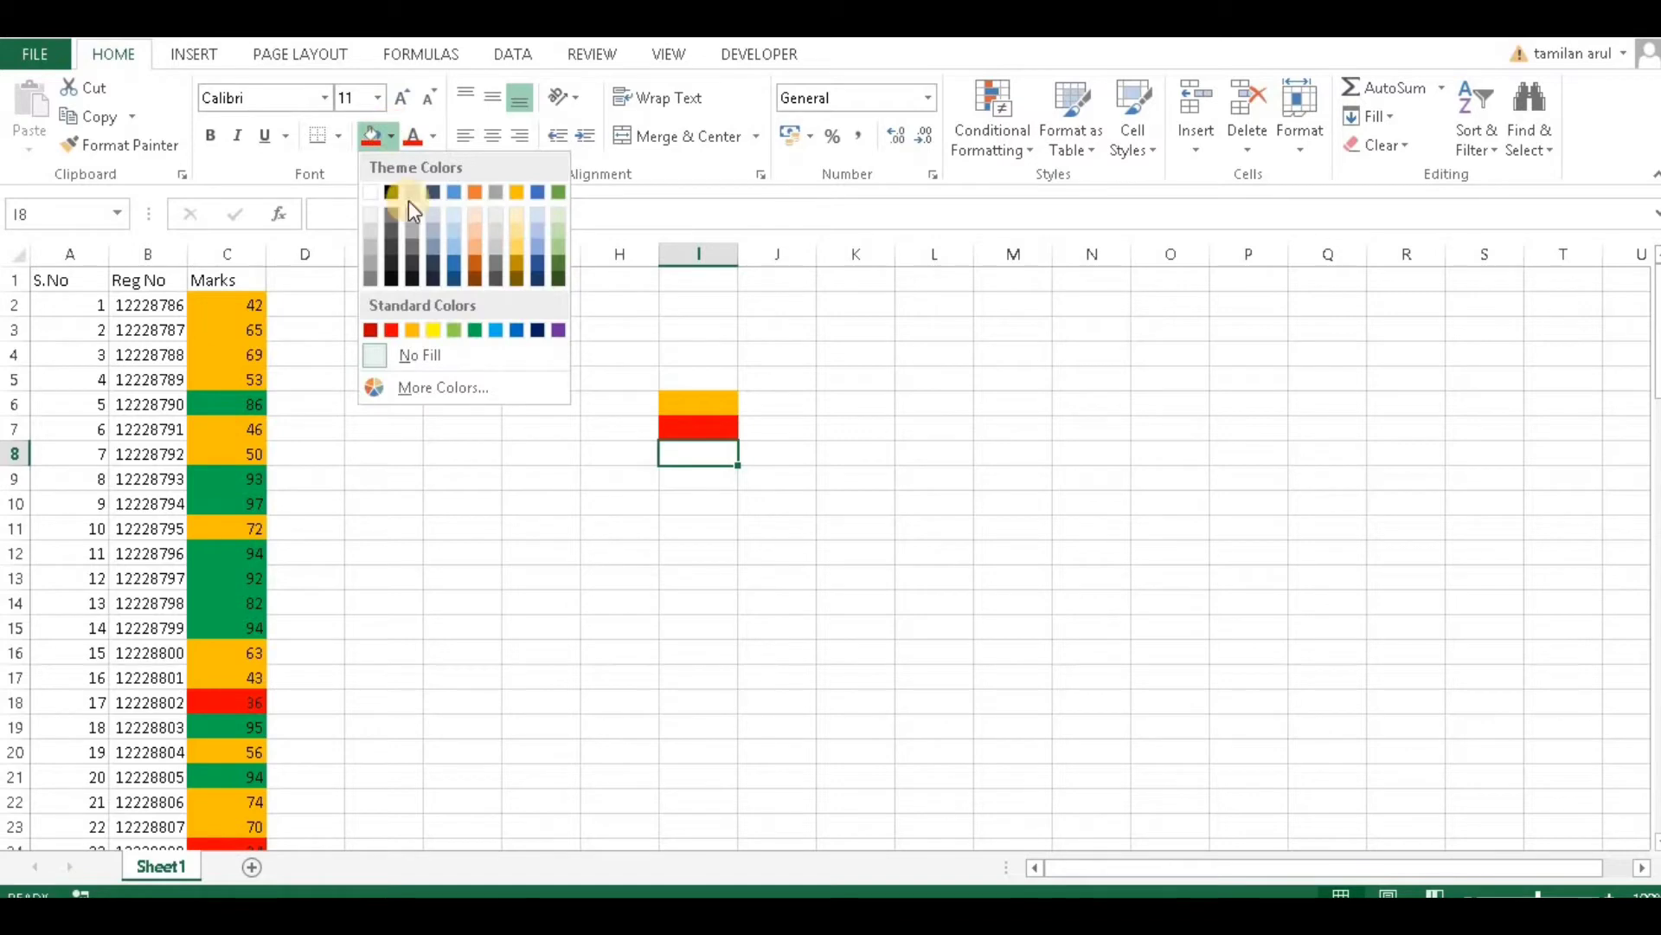
pyautogui.click(474, 330)
pyautogui.click(792, 500)
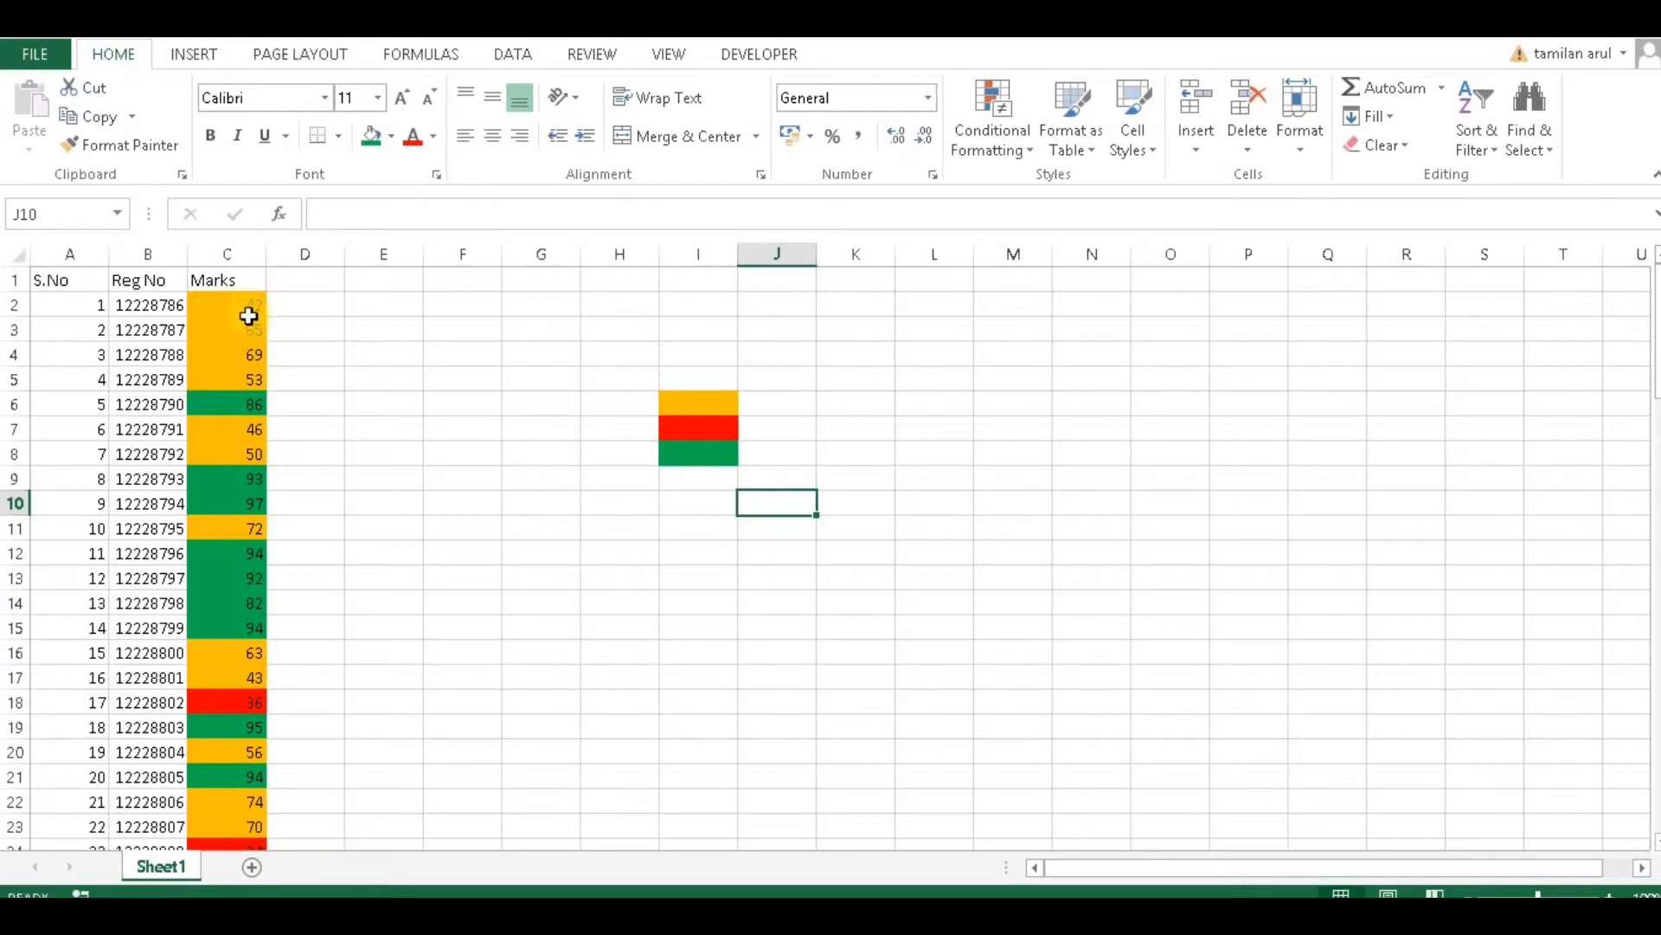
# - With cell D2 selected, start a new workbook-scoped defined name called colour_count
pyautogui.click(290, 311)
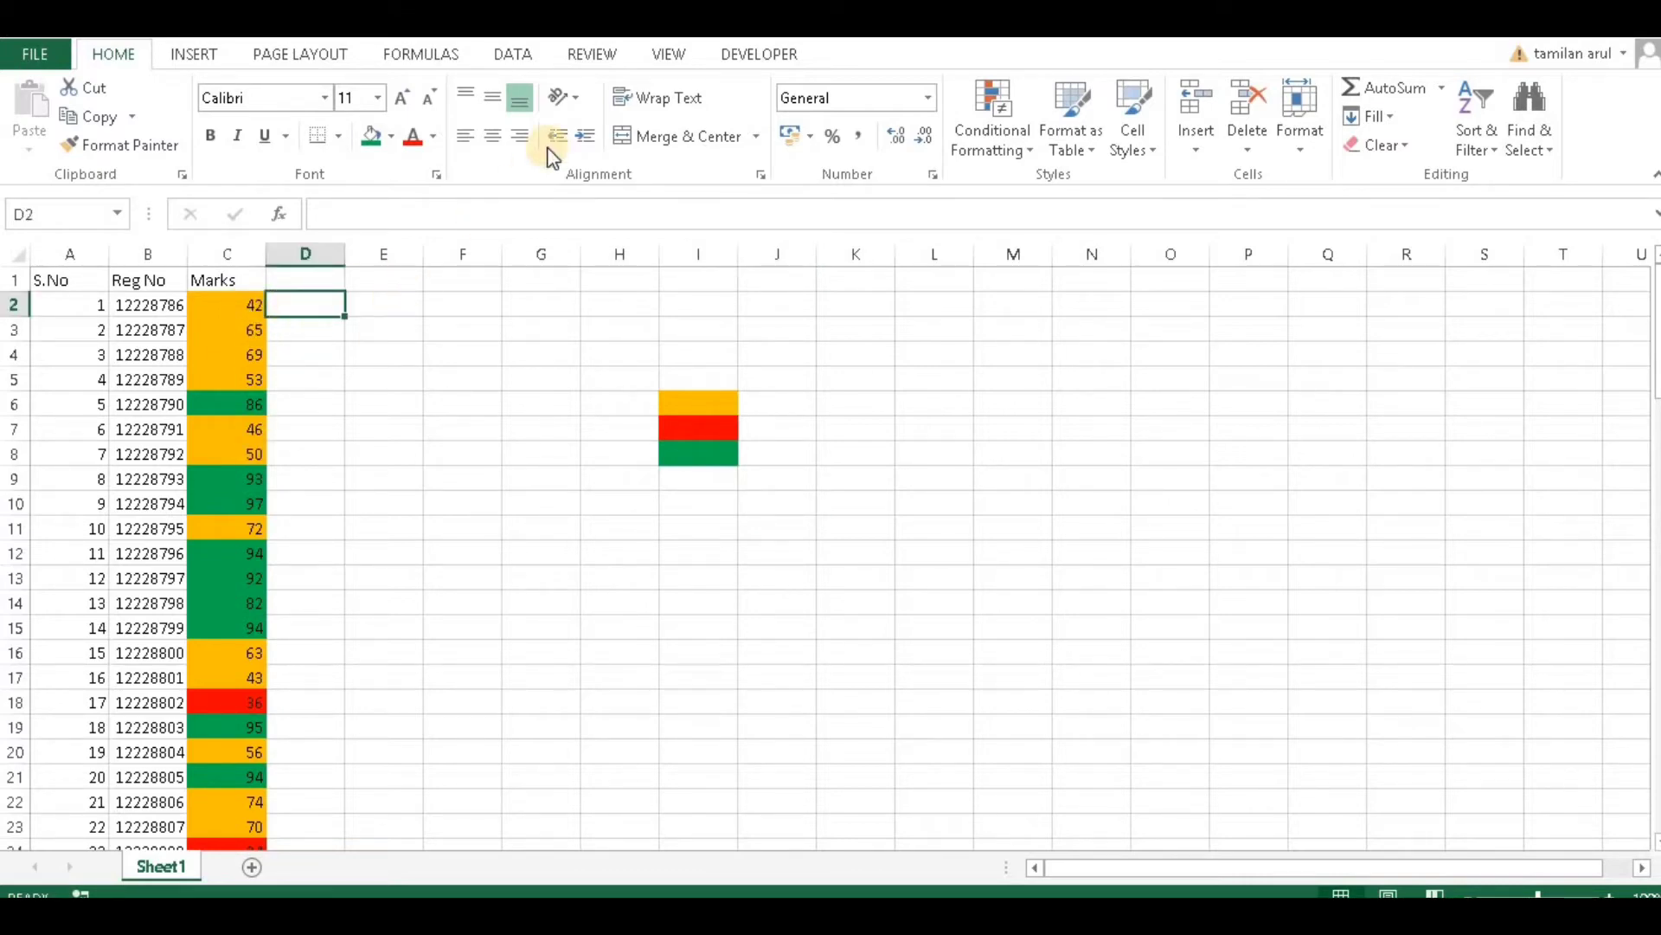
pyautogui.rightClick(315, 299)
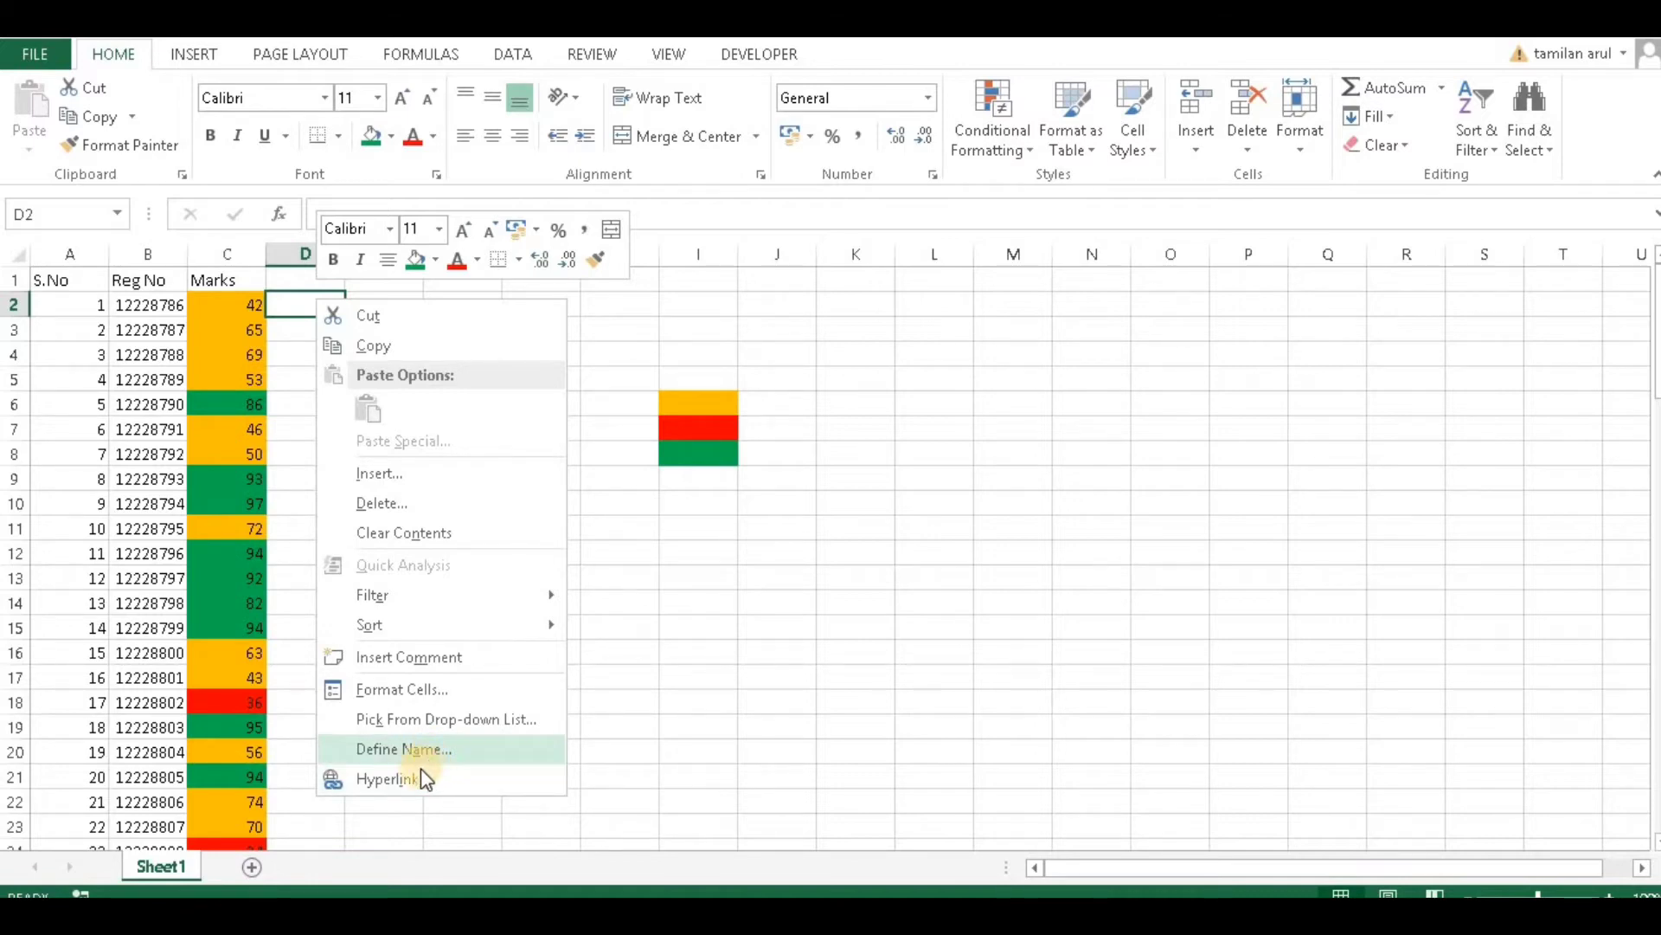
pyautogui.click(640, 680)
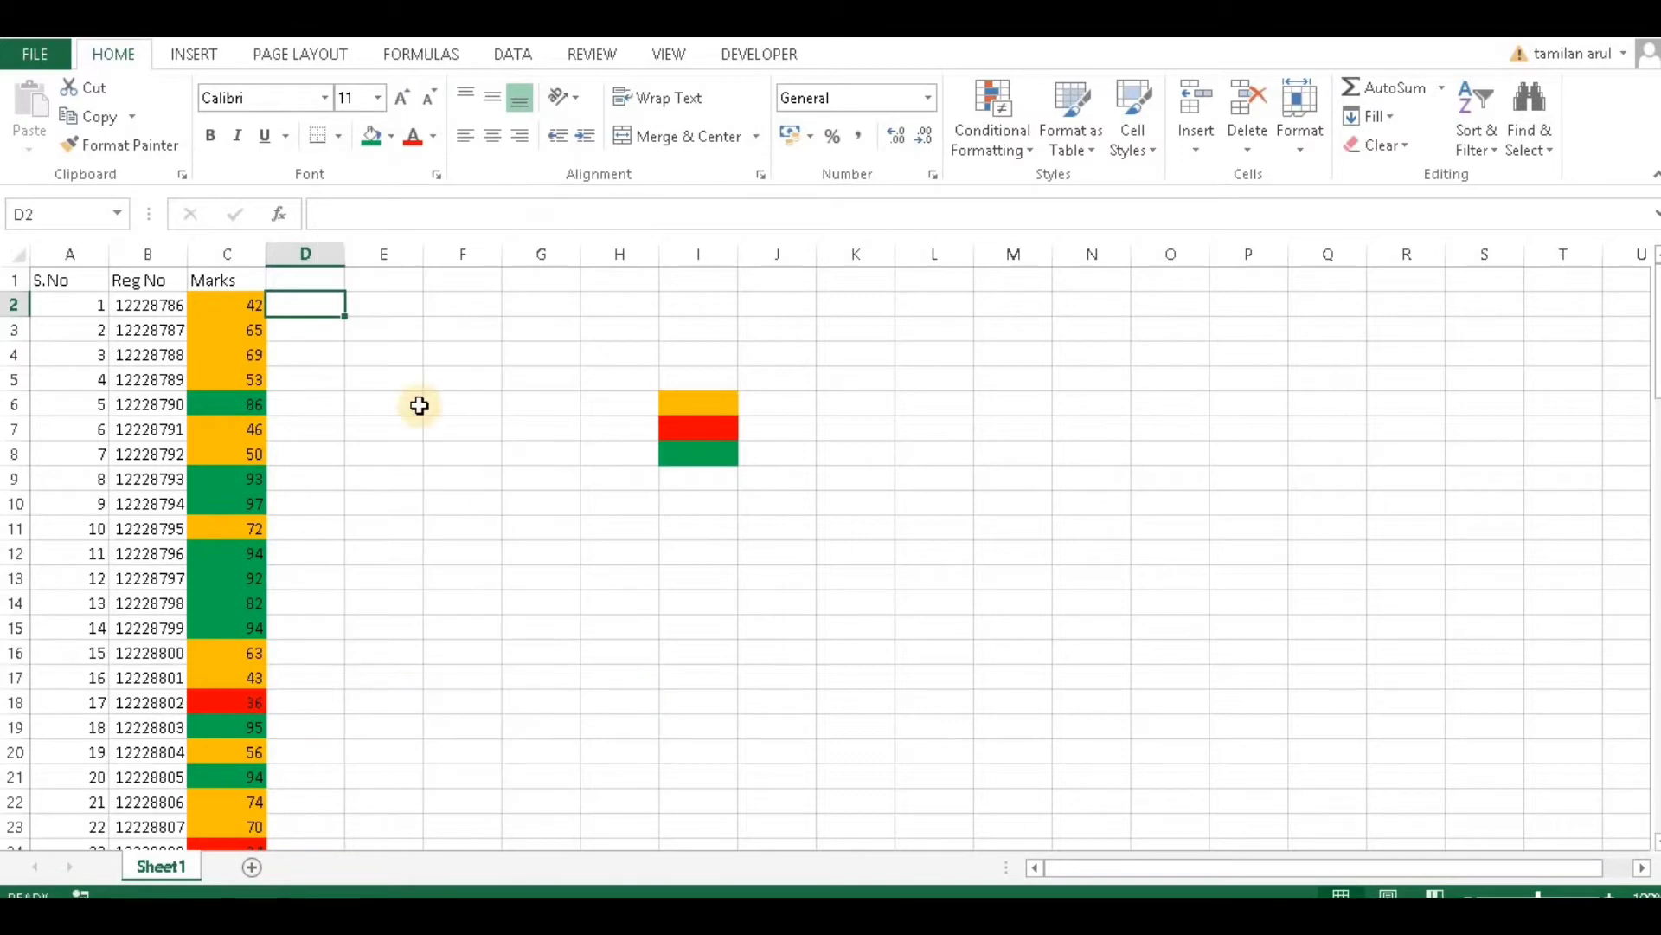
pyautogui.click(412, 54)
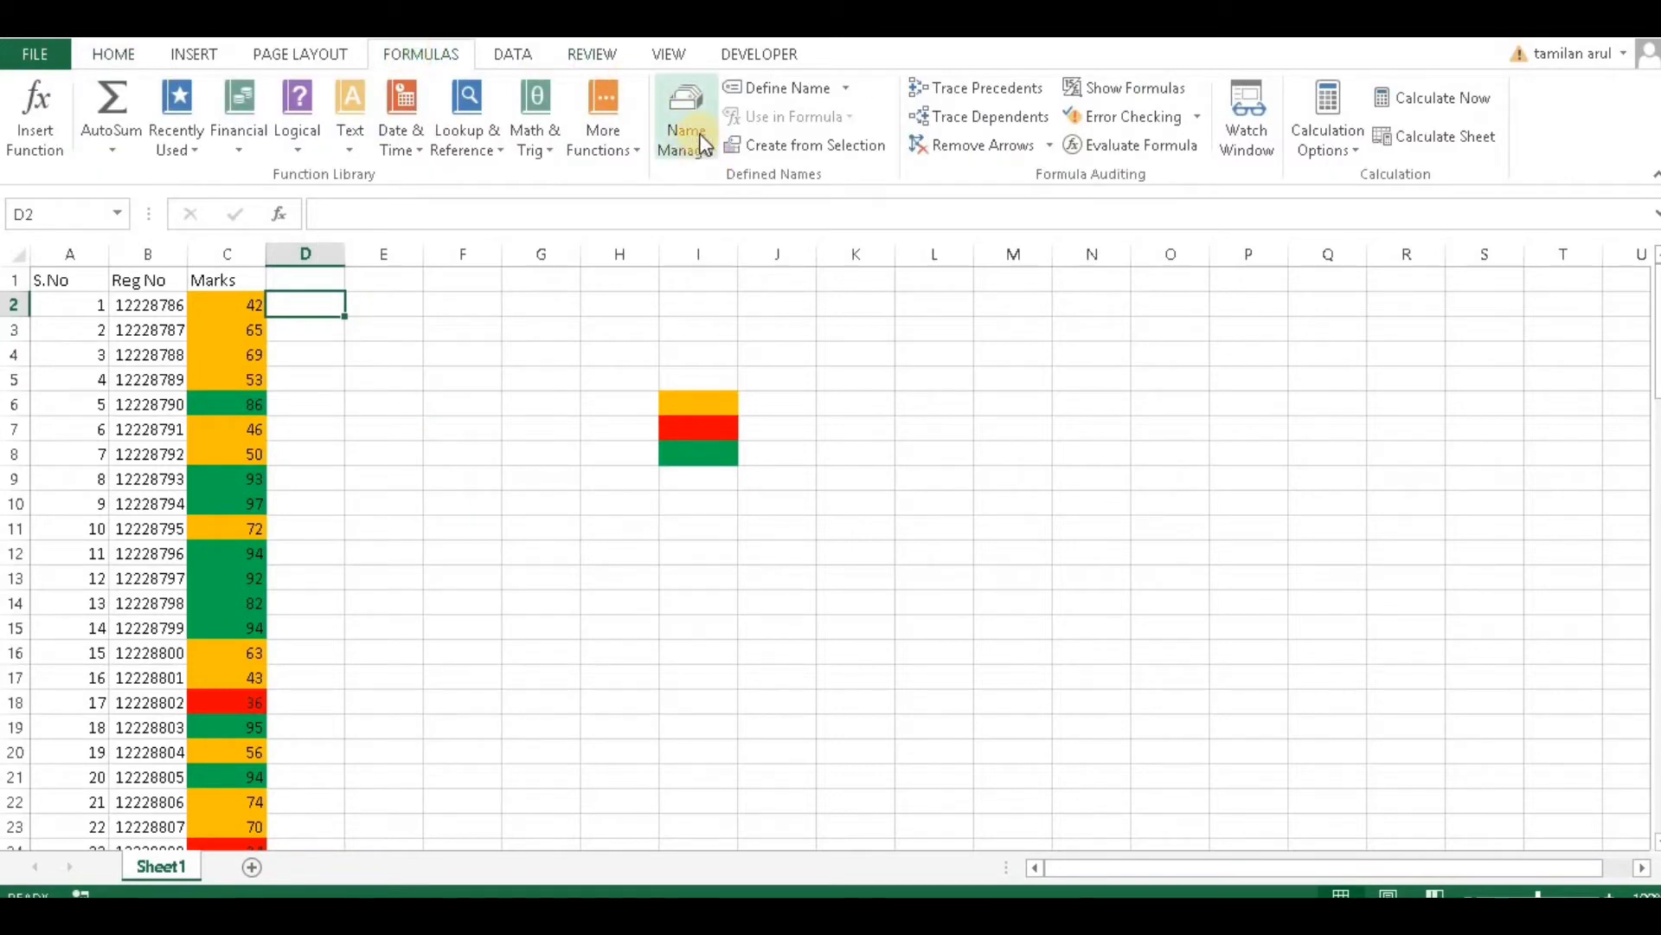
pyautogui.click(843, 88)
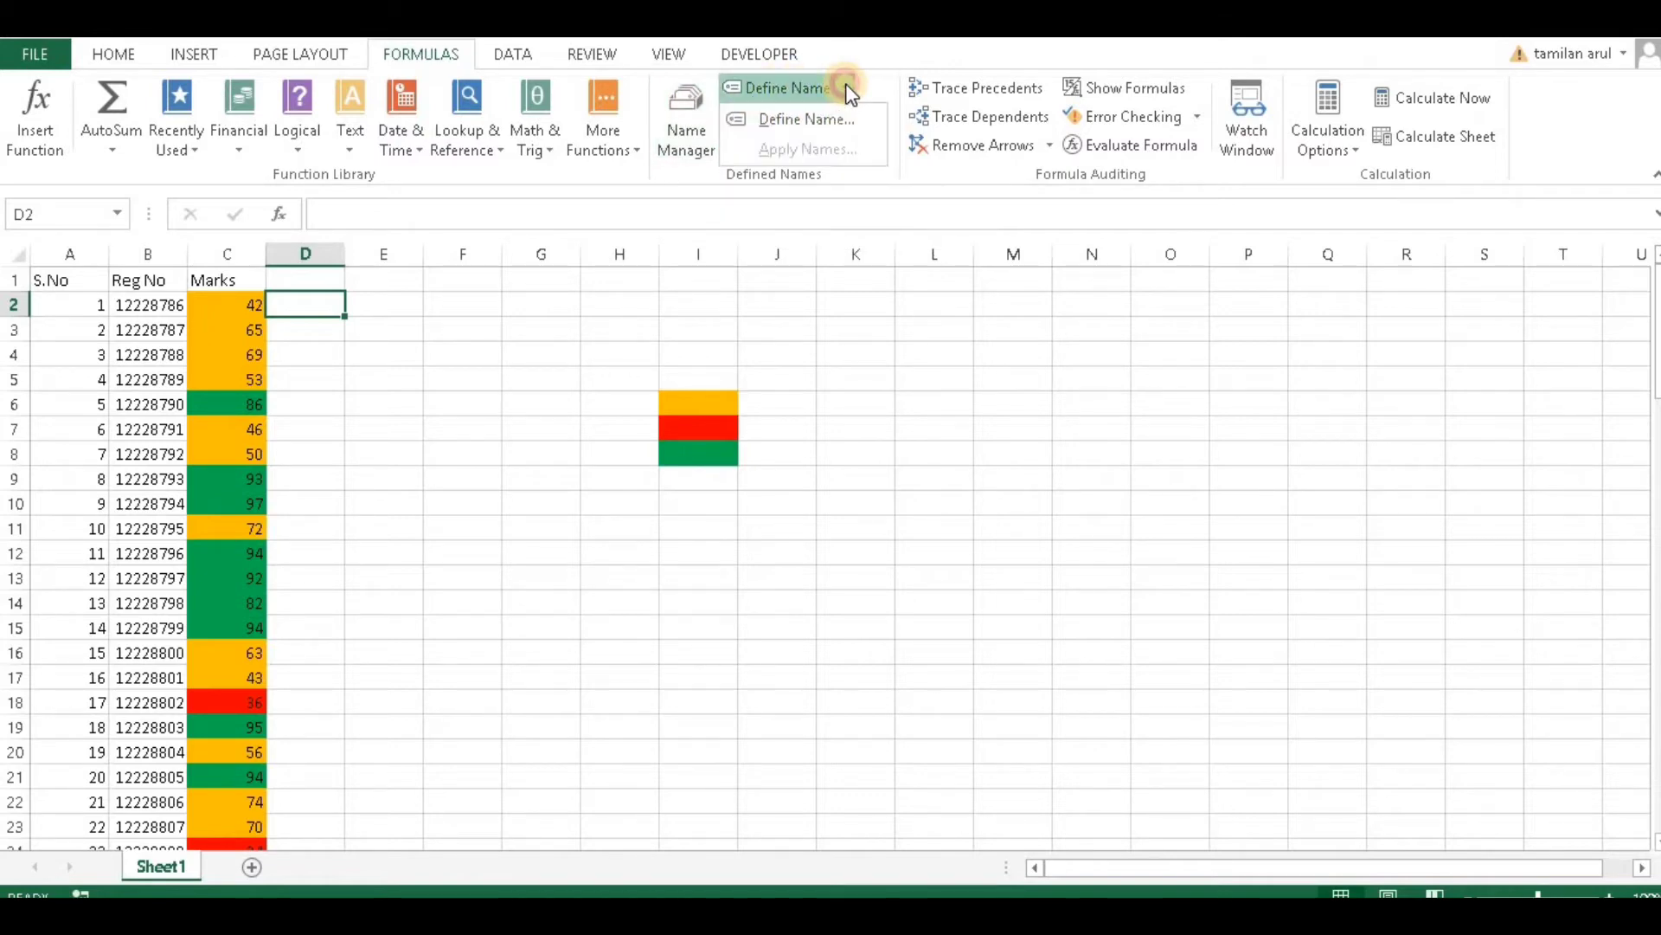
pyautogui.click(805, 119)
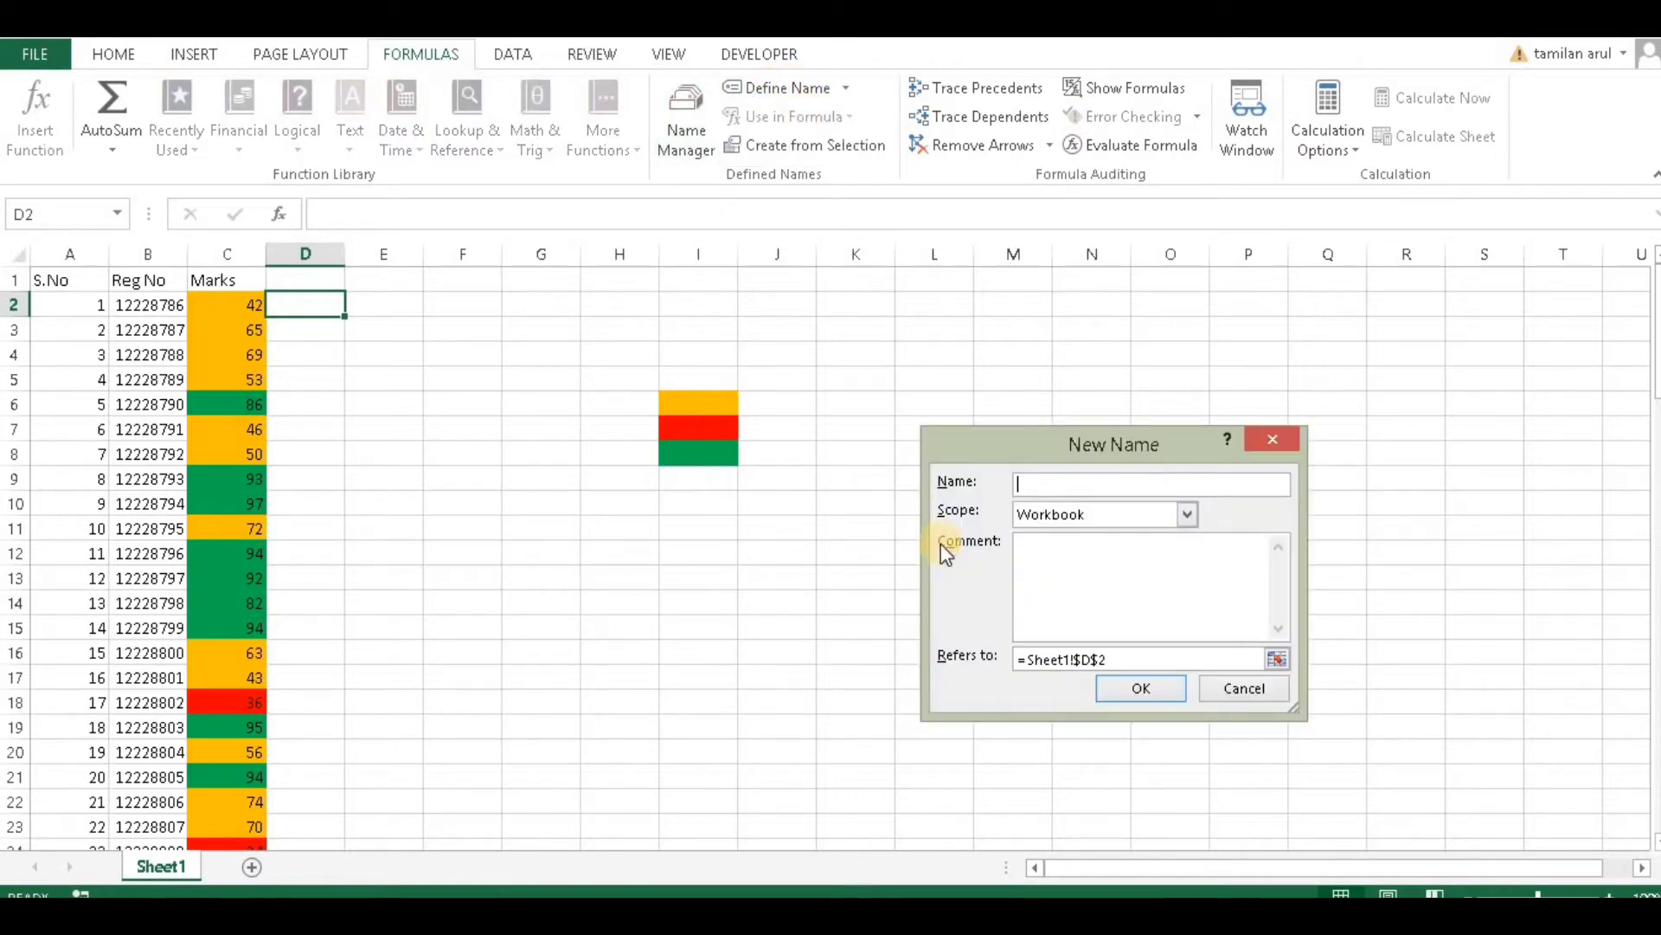
pyautogui.moveTo(1060, 457); pyautogui.dragTo(736, 329)
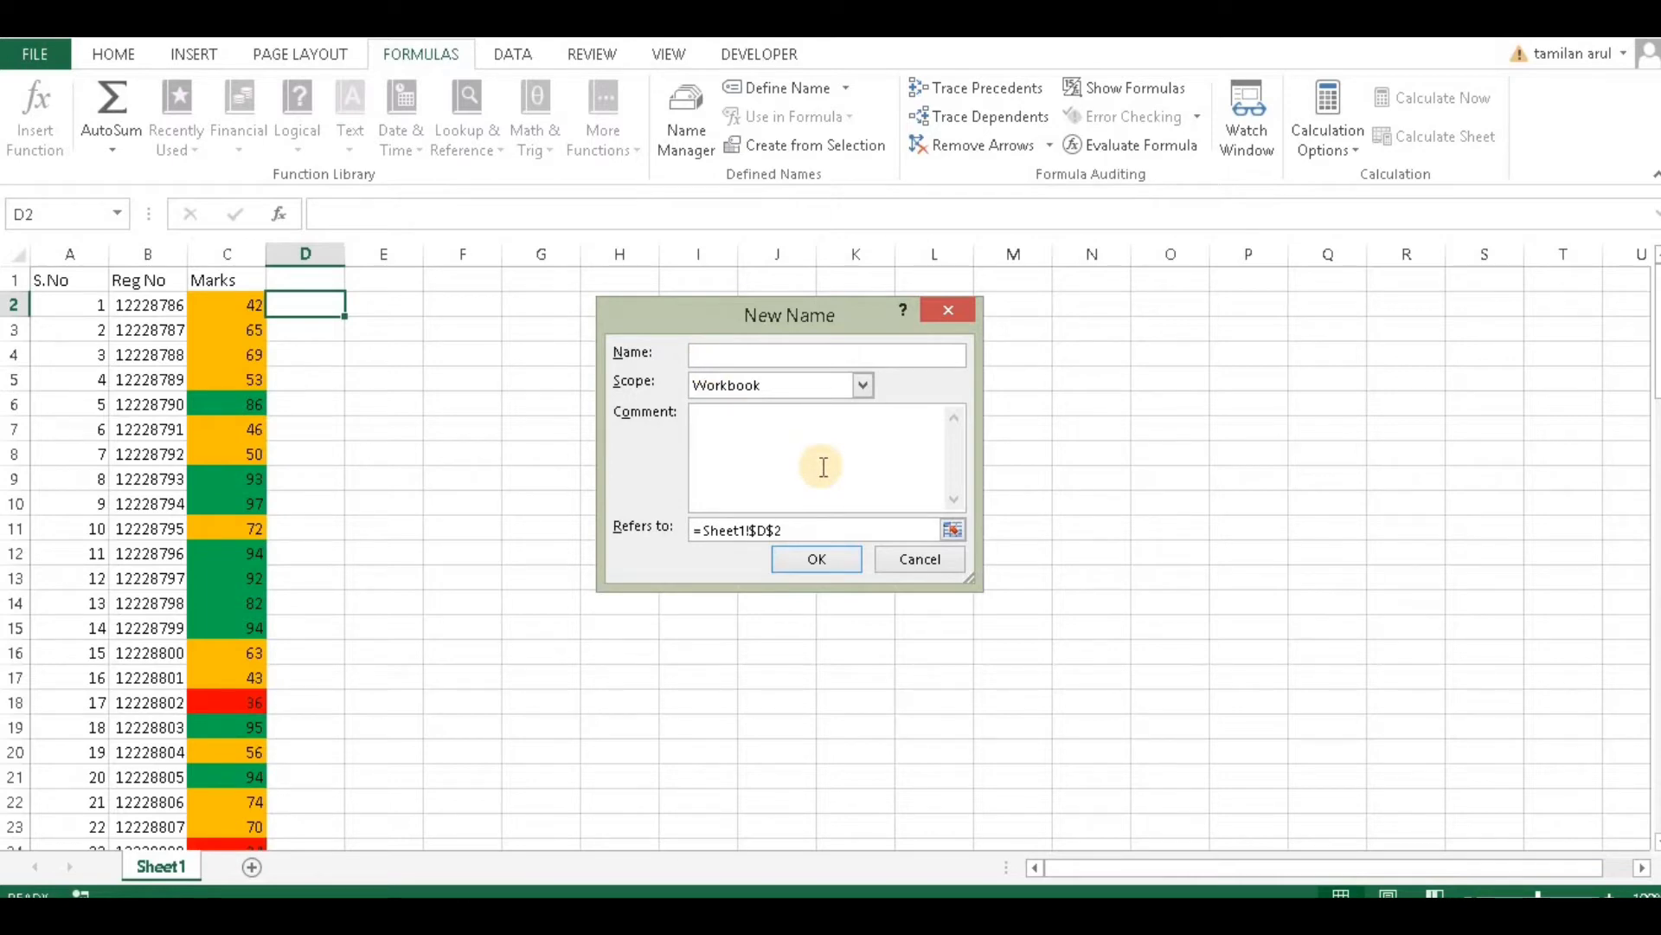
pyautogui.write('colour_count')
# - Replace the name's default cell reference with the beginning of the formula =GET.CELL(38,
pyautogui.doubleClick(815, 538)
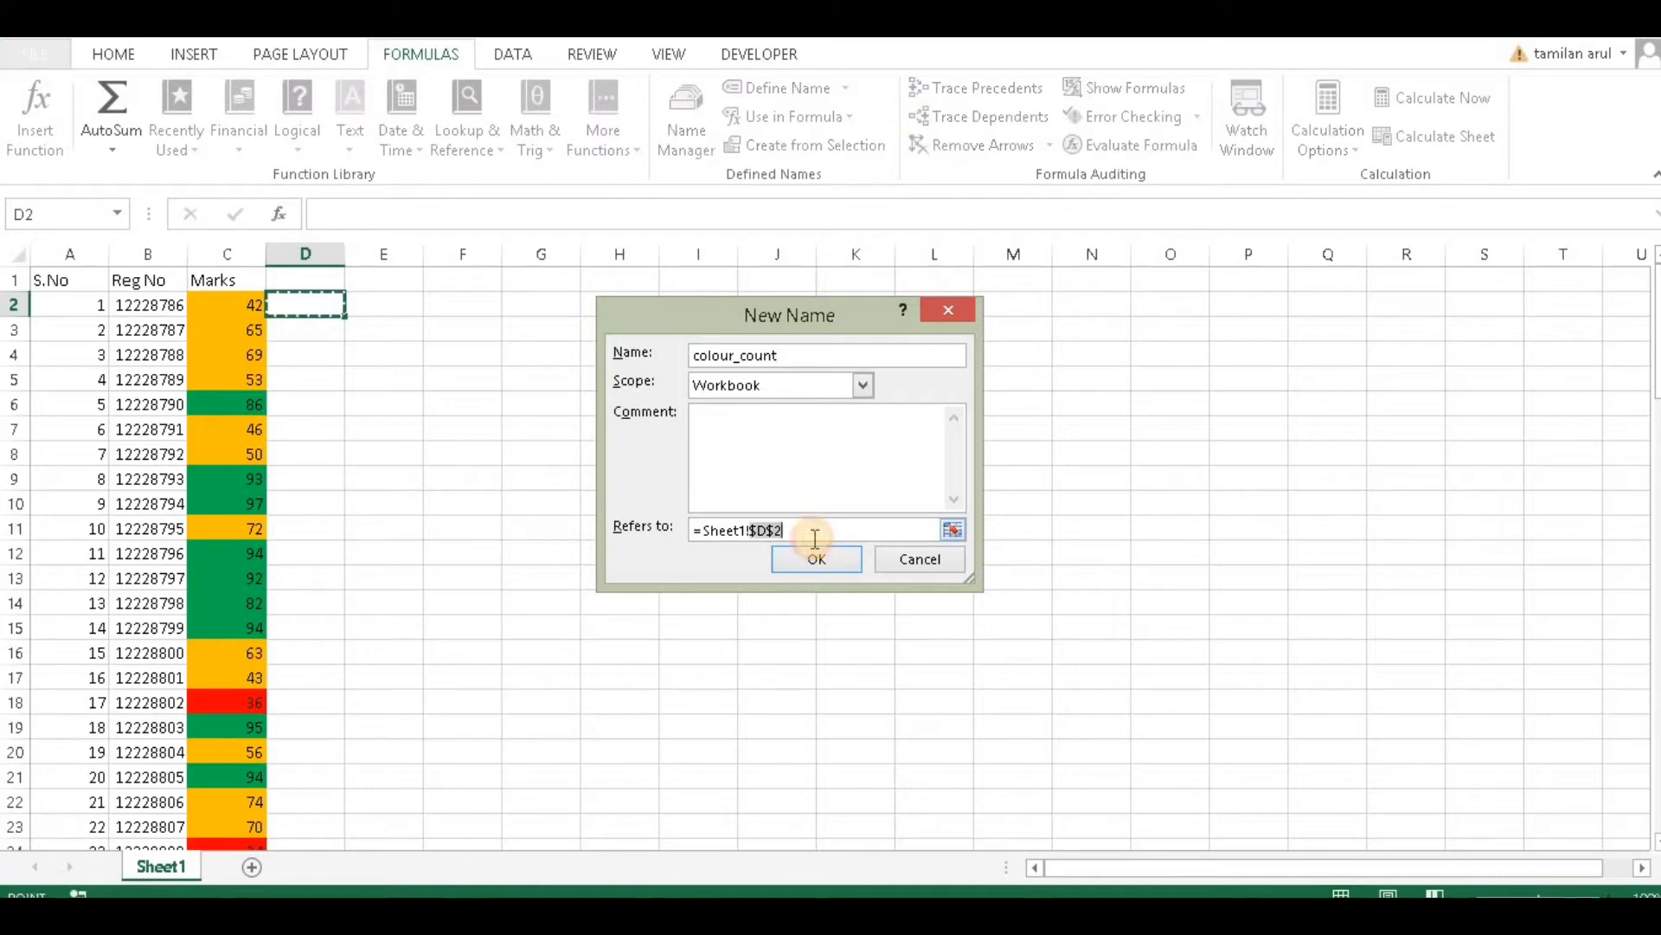
pyautogui.press('BackSpace')
pyautogui.press('BackSpace')
pyautogui.press('BackSpace')
pyautogui.press('BackSpace')
pyautogui.press('BackSpace')
pyautogui.press('BackSpace')
pyautogui.press('BackSpace')
pyautogui.press('BackSpace')
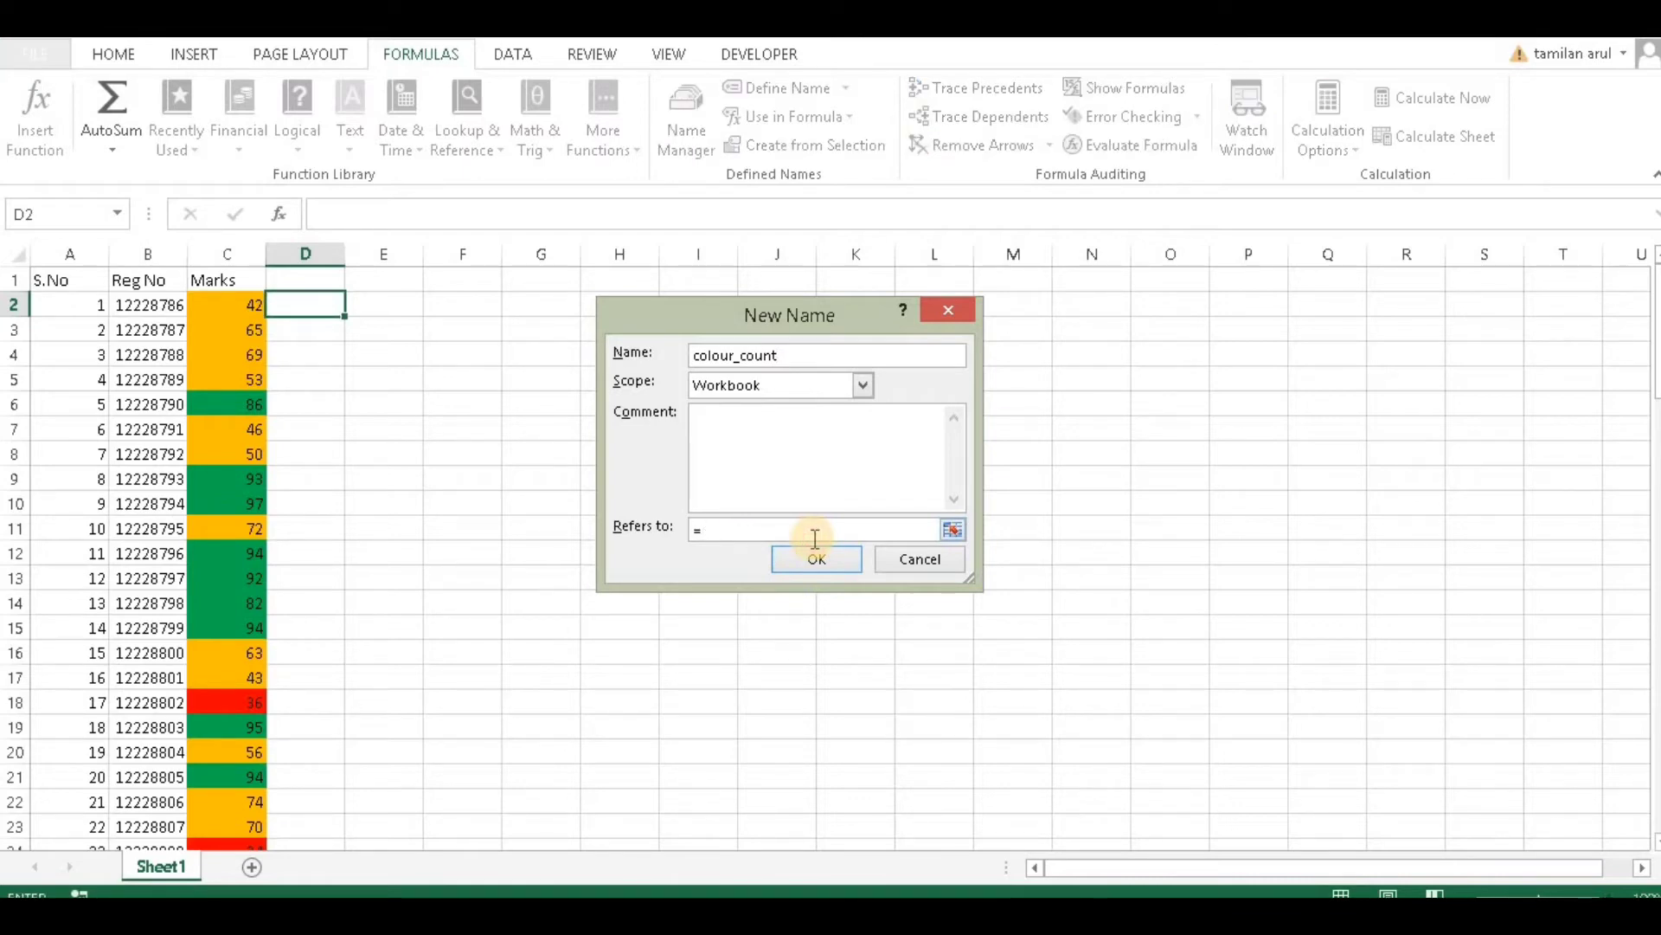
pyautogui.write('GET.CELL(38,')
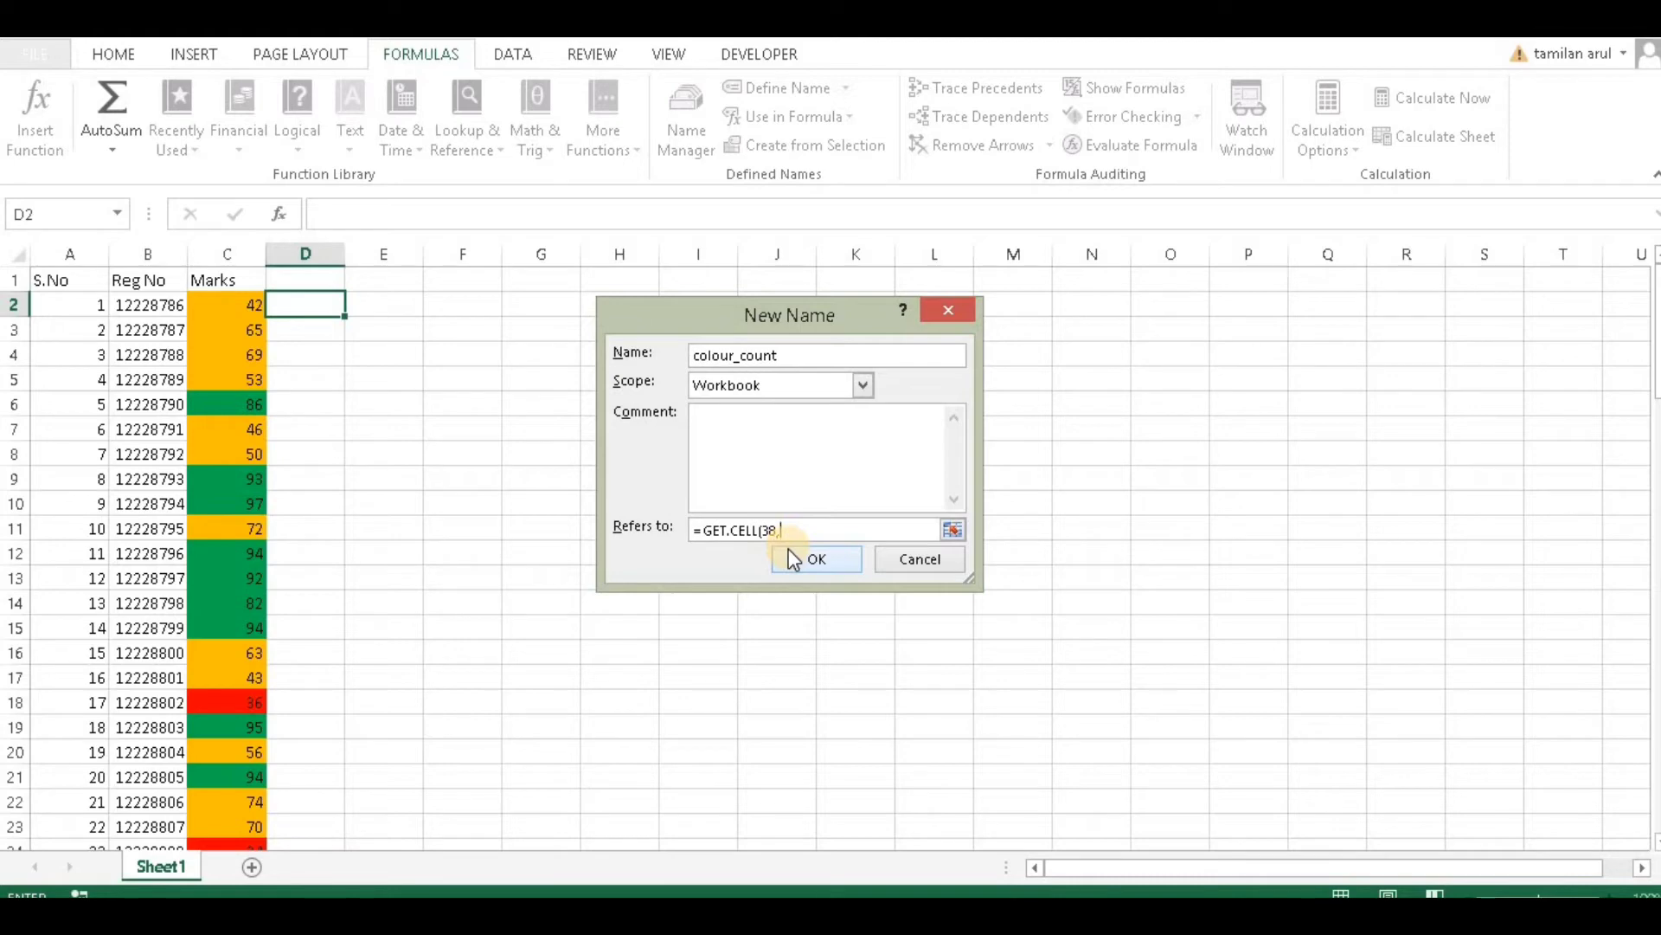
# - Complete the GET.CELL formula with a fully relative reference to Sheet1 cell C2 and create the name
pyautogui.click(234, 304)
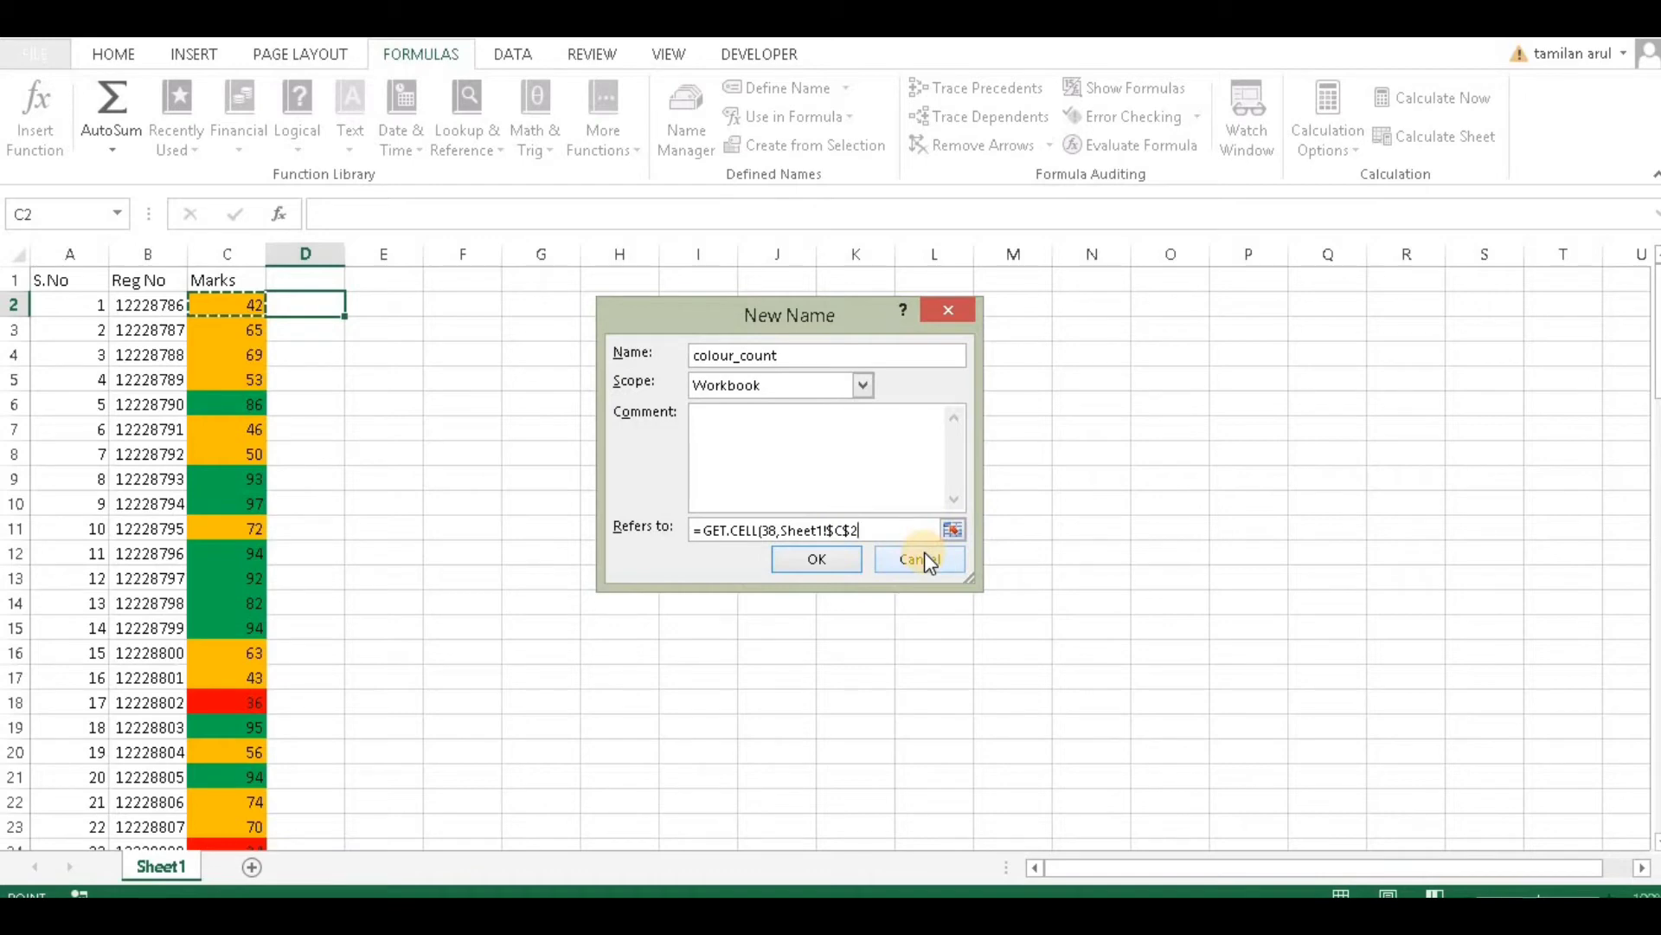
pyautogui.press('F4')
pyautogui.press('F4')
pyautogui.press('F4')
pyautogui.write(')')
pyautogui.click(829, 564)
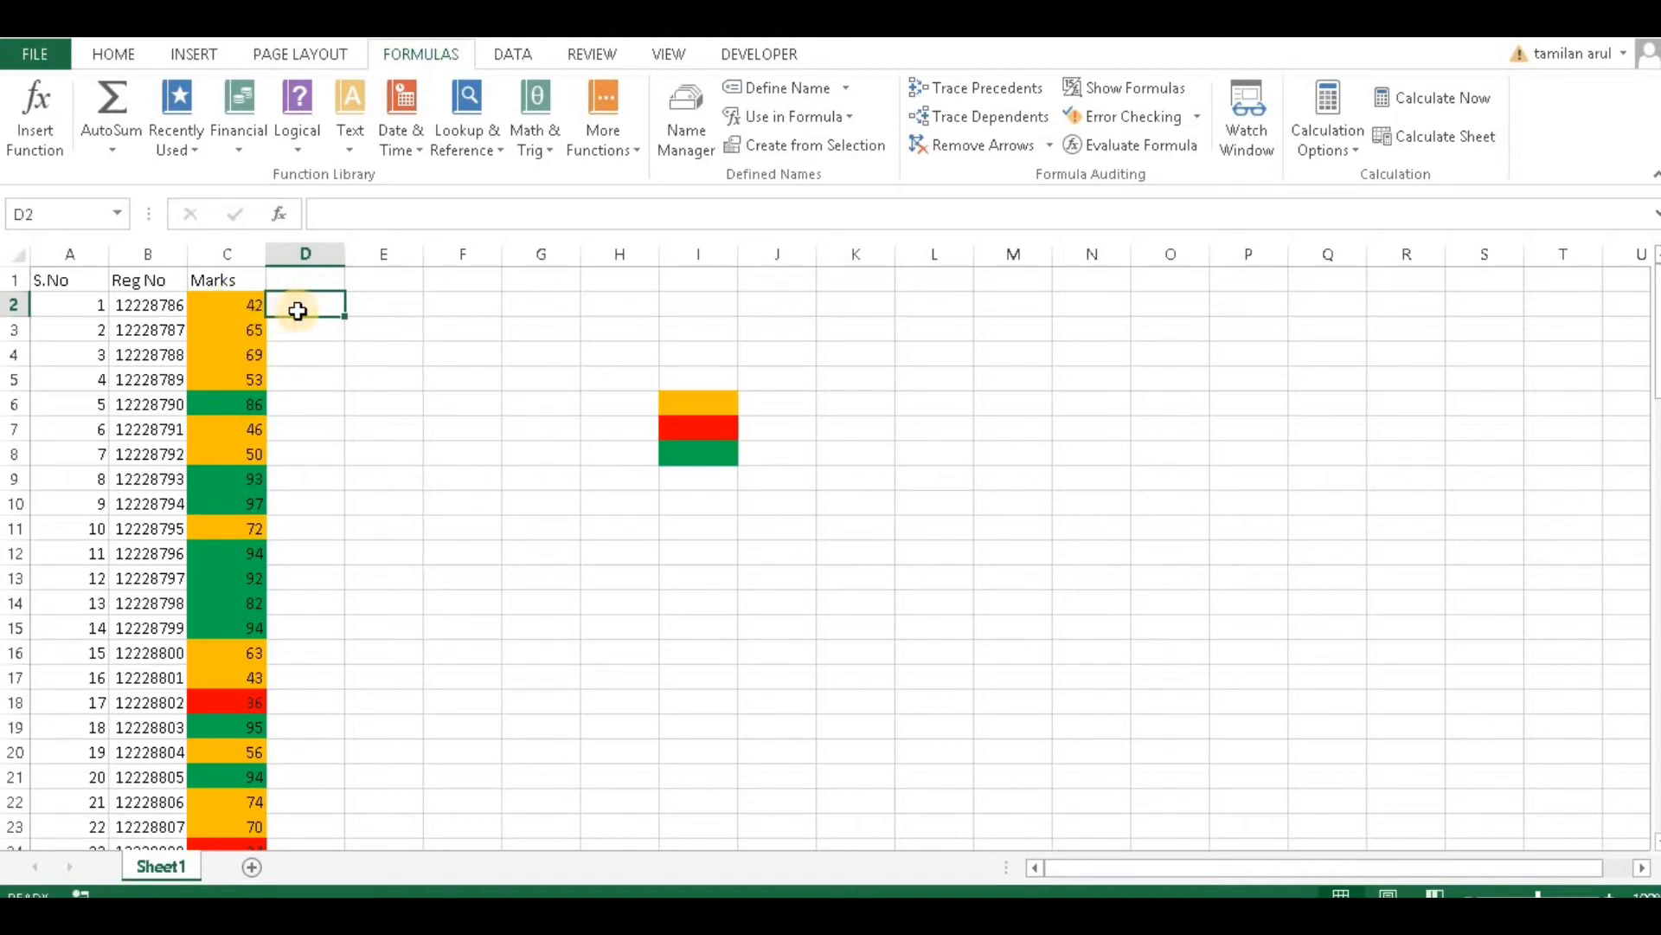
# - Enter =colour_count in cell D2 and fill the formula down alongside all the marks
pyautogui.write('=')
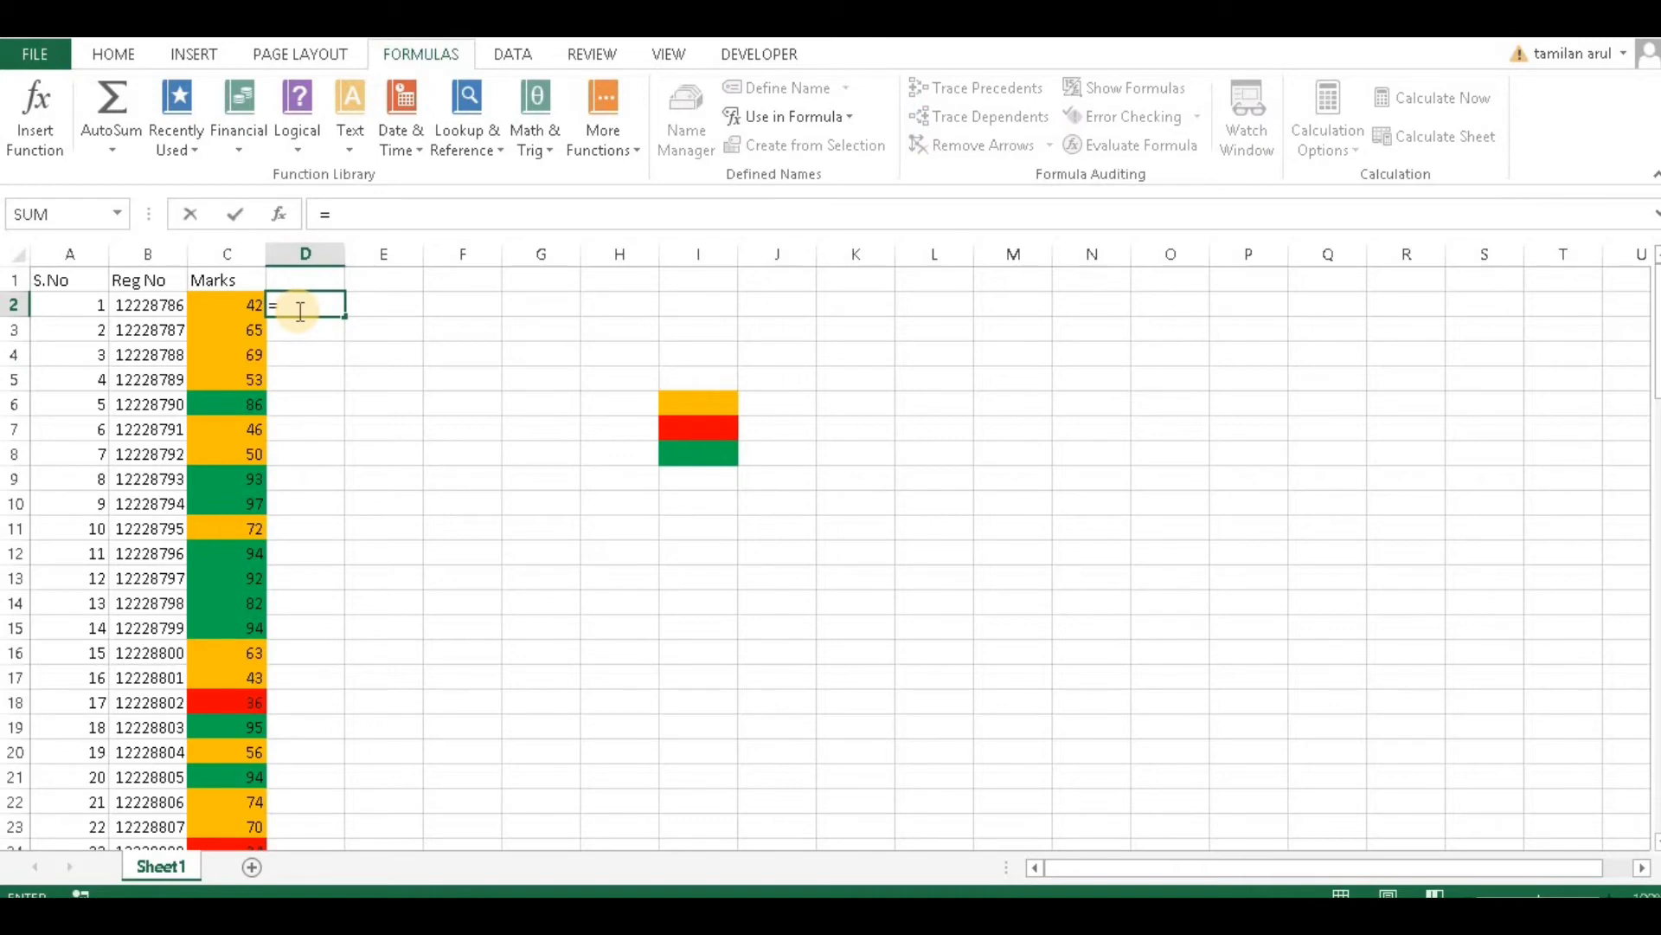
pyautogui.write('COL')
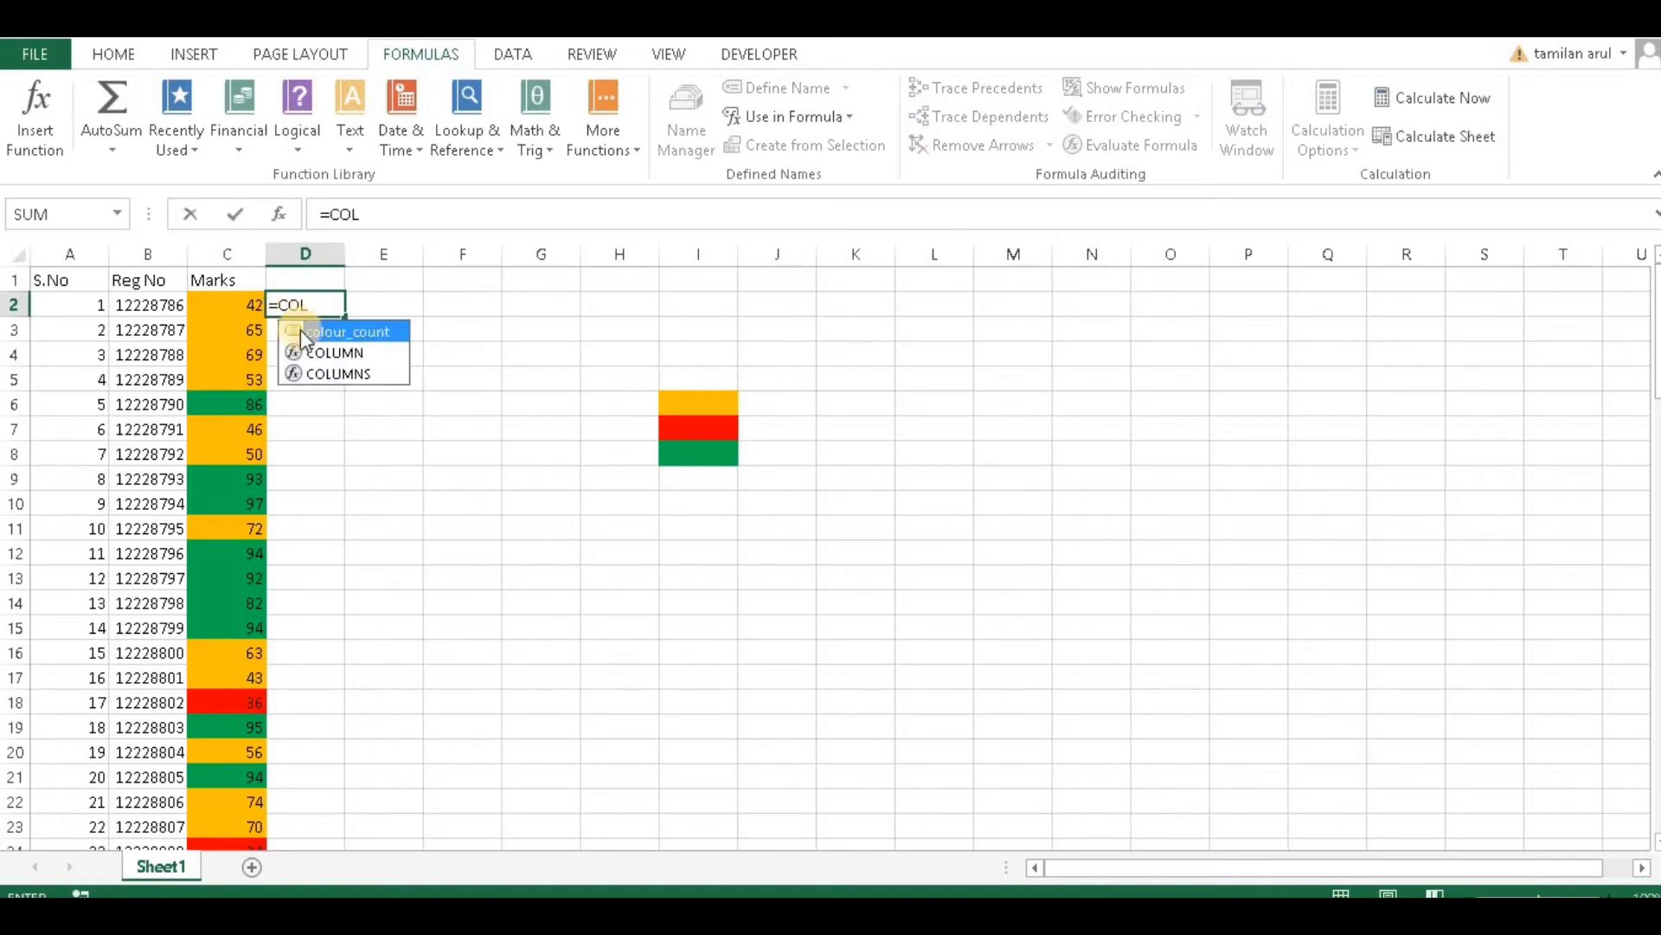
pyautogui.doubleClick(350, 332)
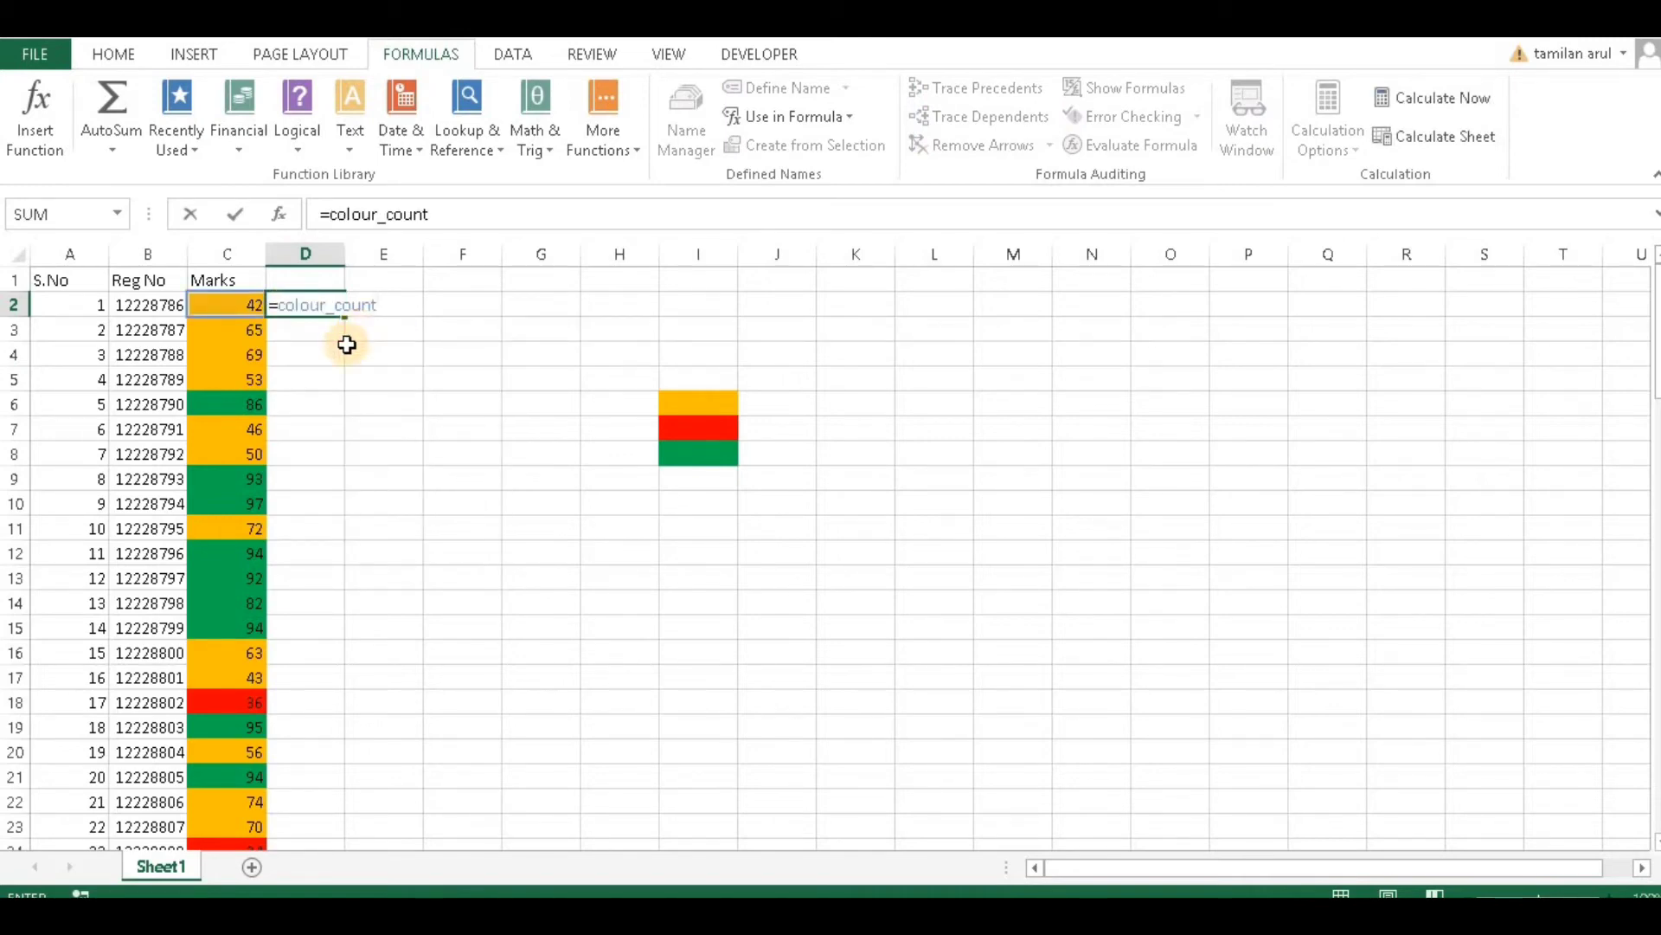
pyautogui.press('Return')
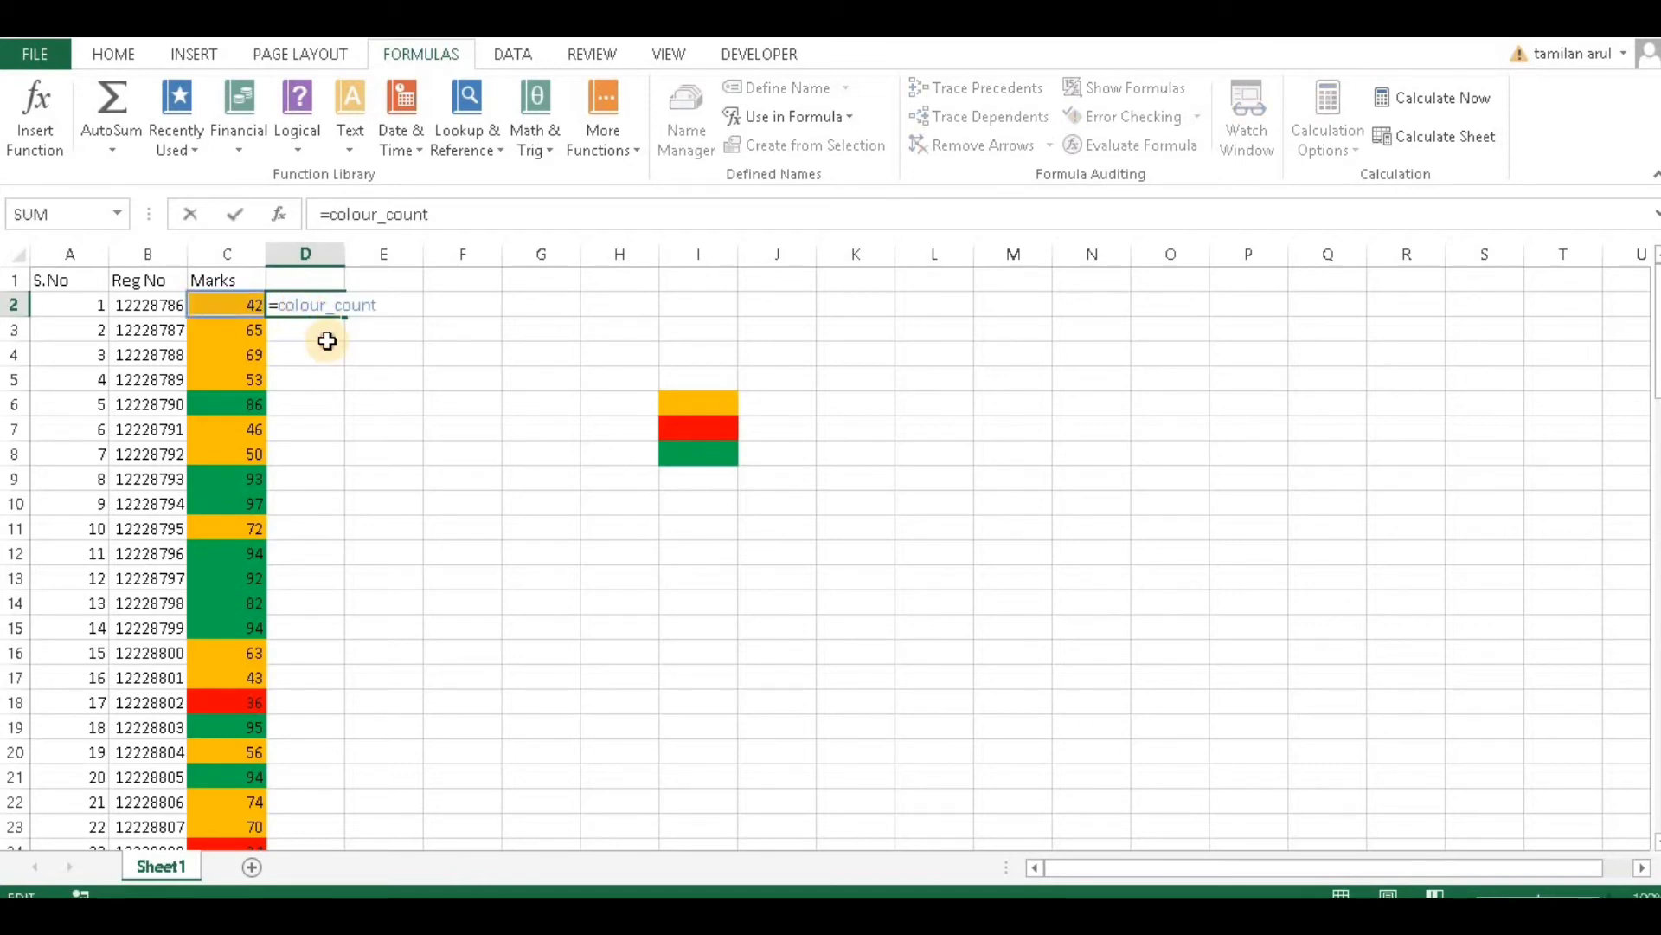
pyautogui.press('Return')
pyautogui.click(326, 309)
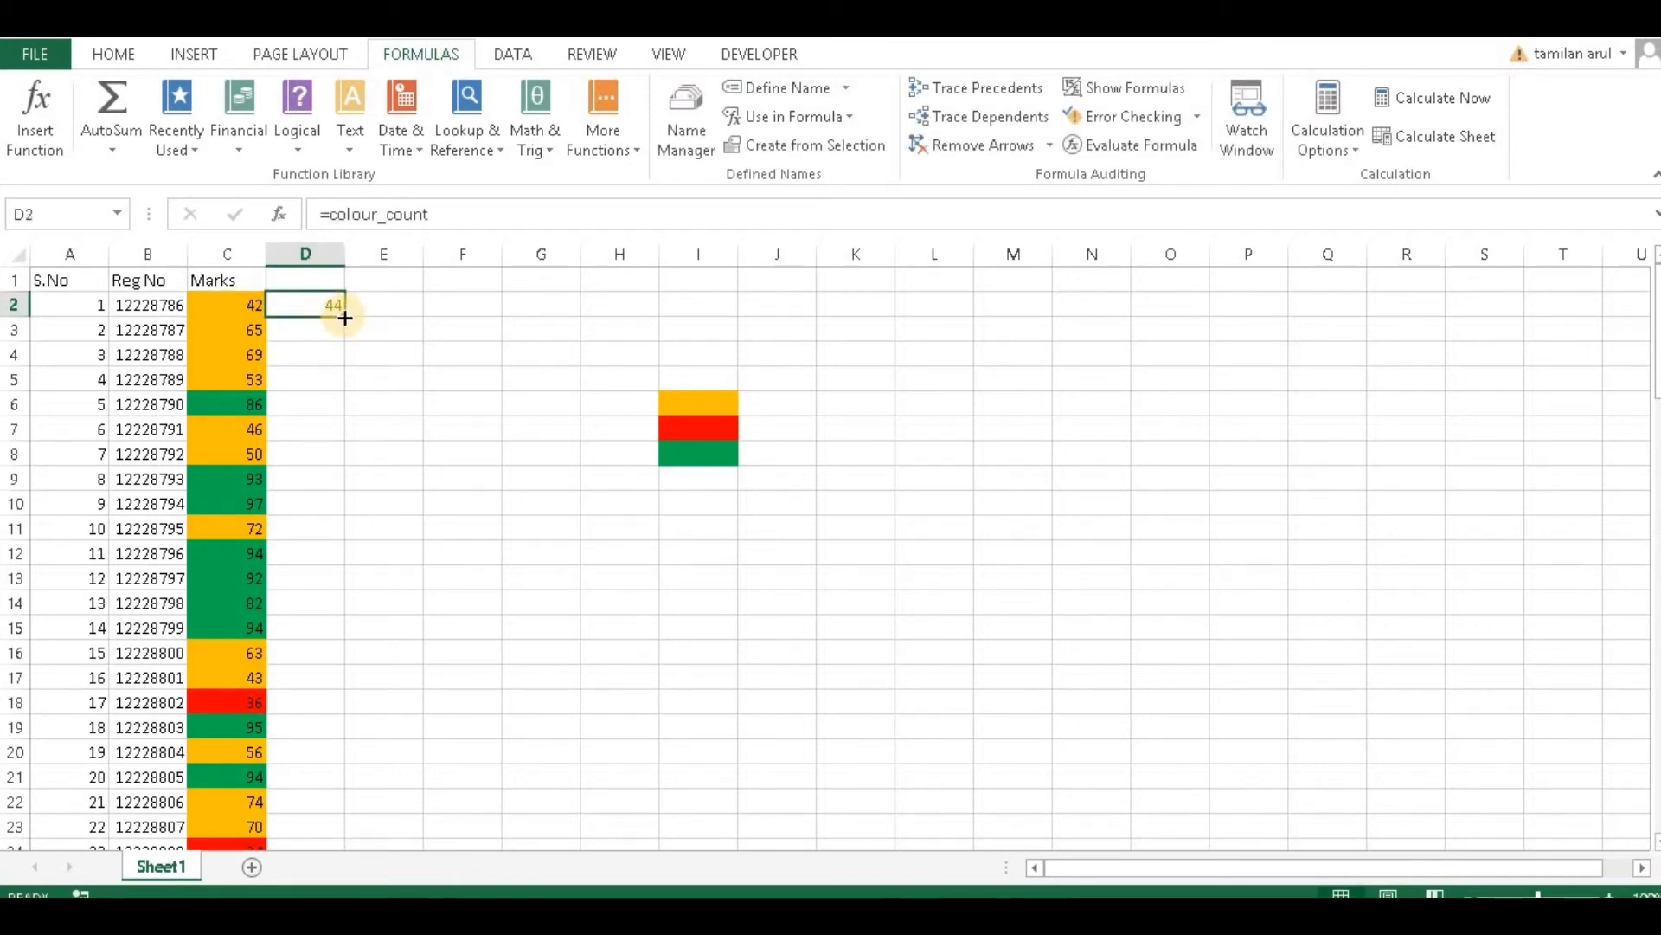
pyautogui.doubleClick(344, 317)
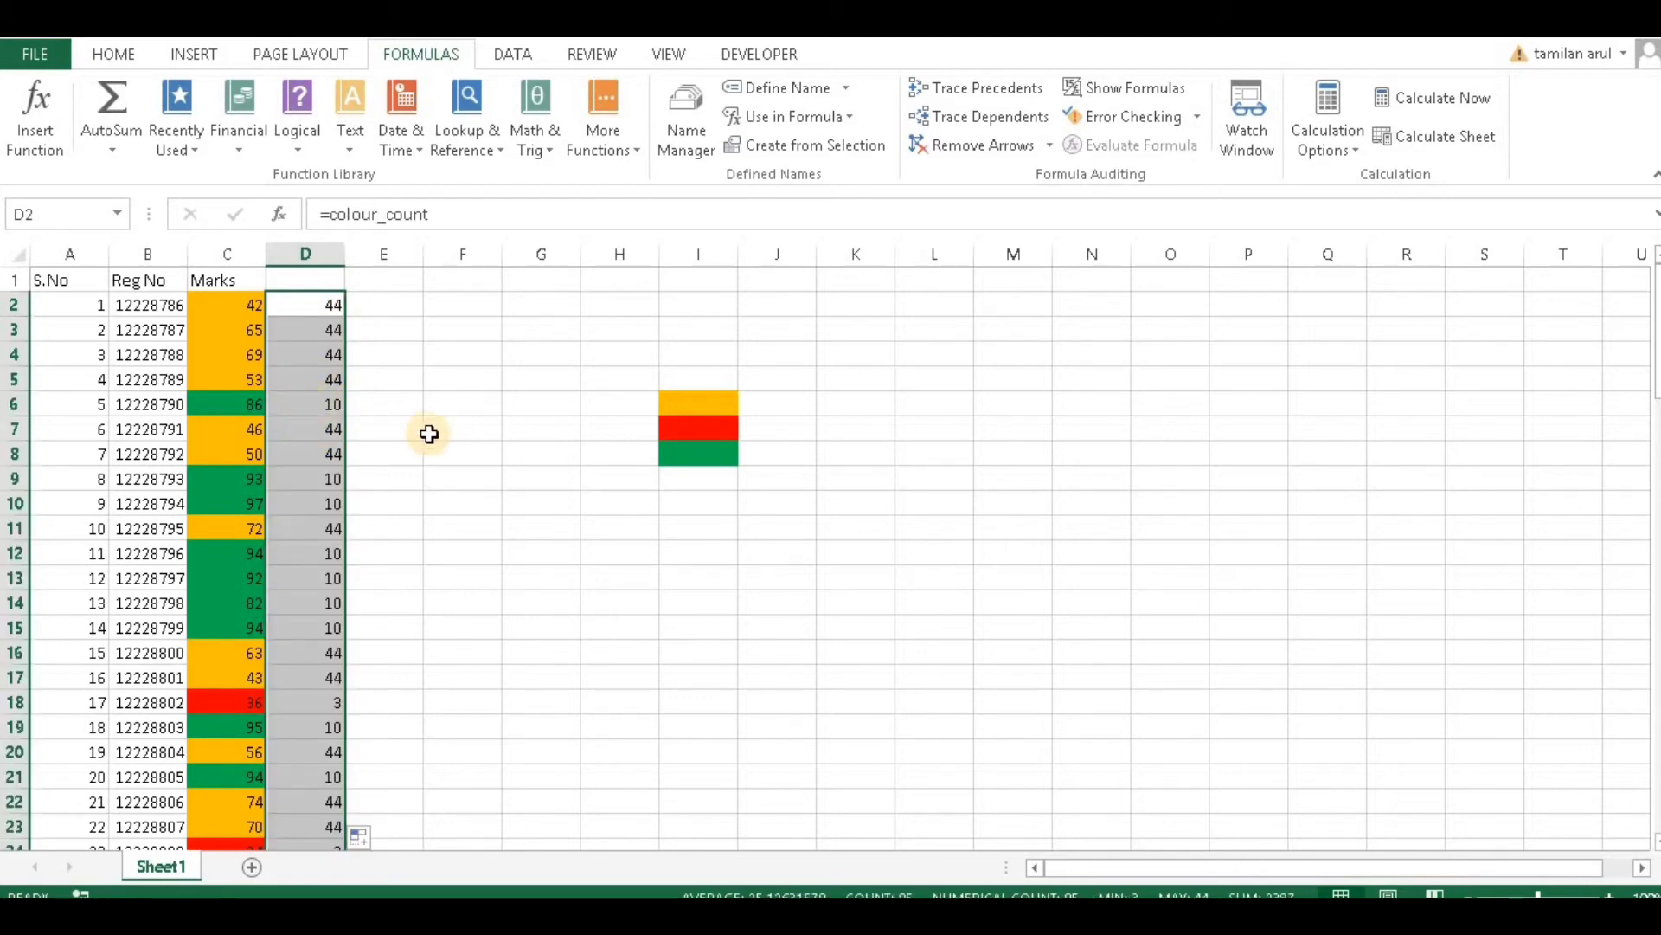
# - Enter =COUNTIF(D:D,colour_count) in cell J6 beside the orange key cell
pyautogui.click(771, 400)
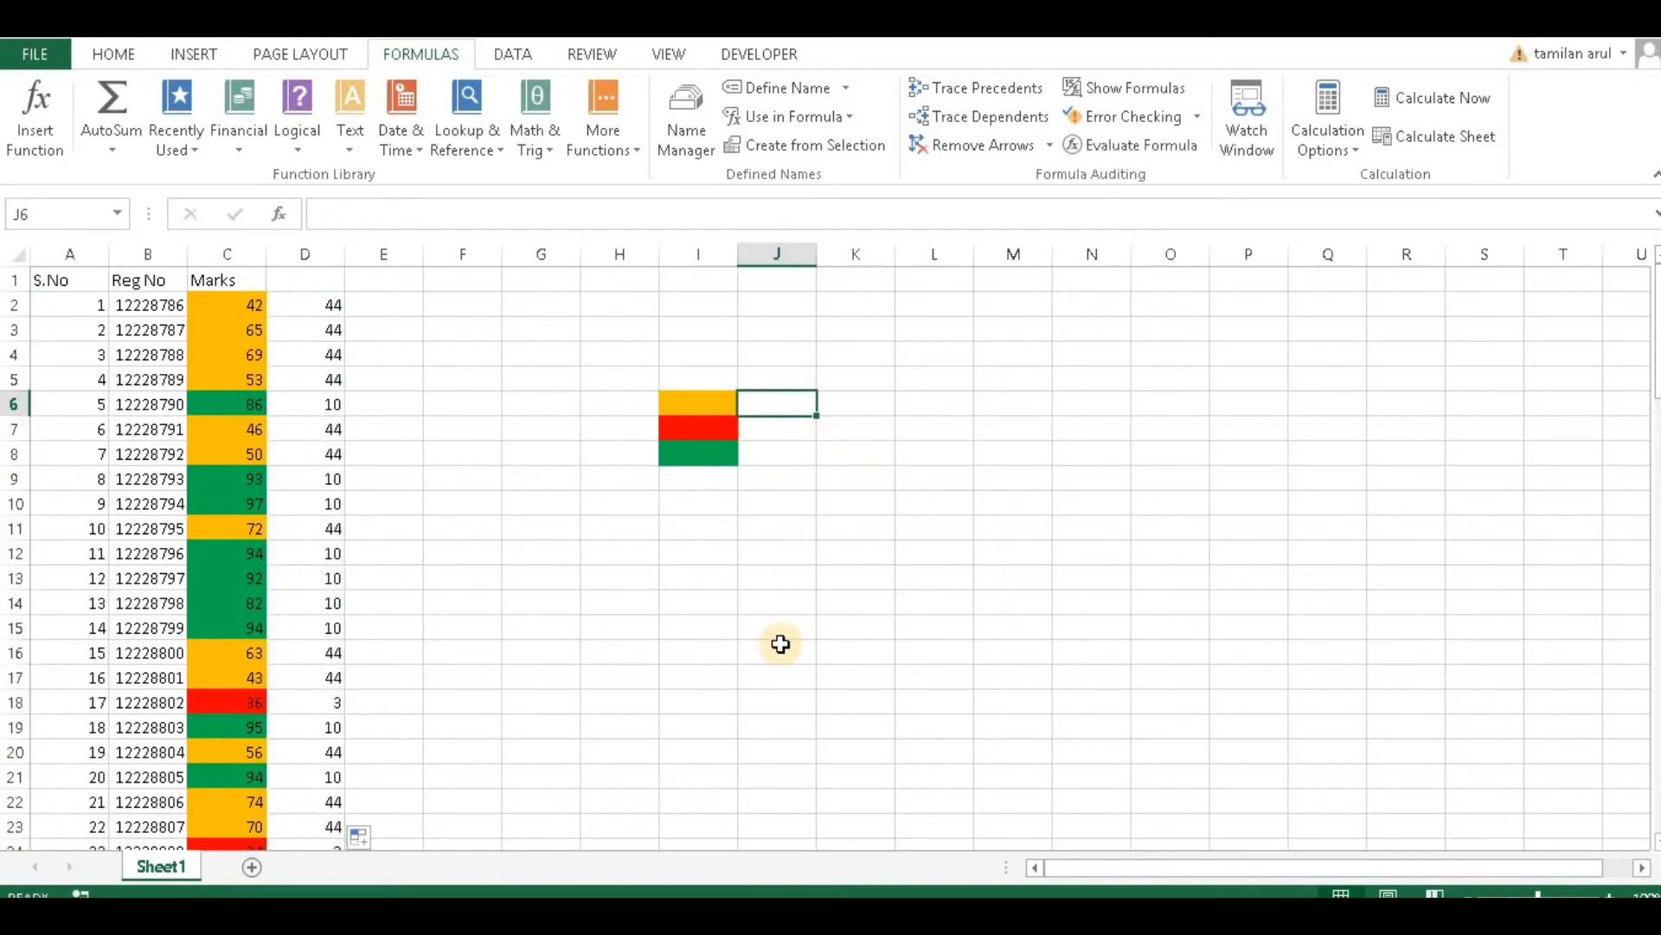
pyautogui.write('=COUN')
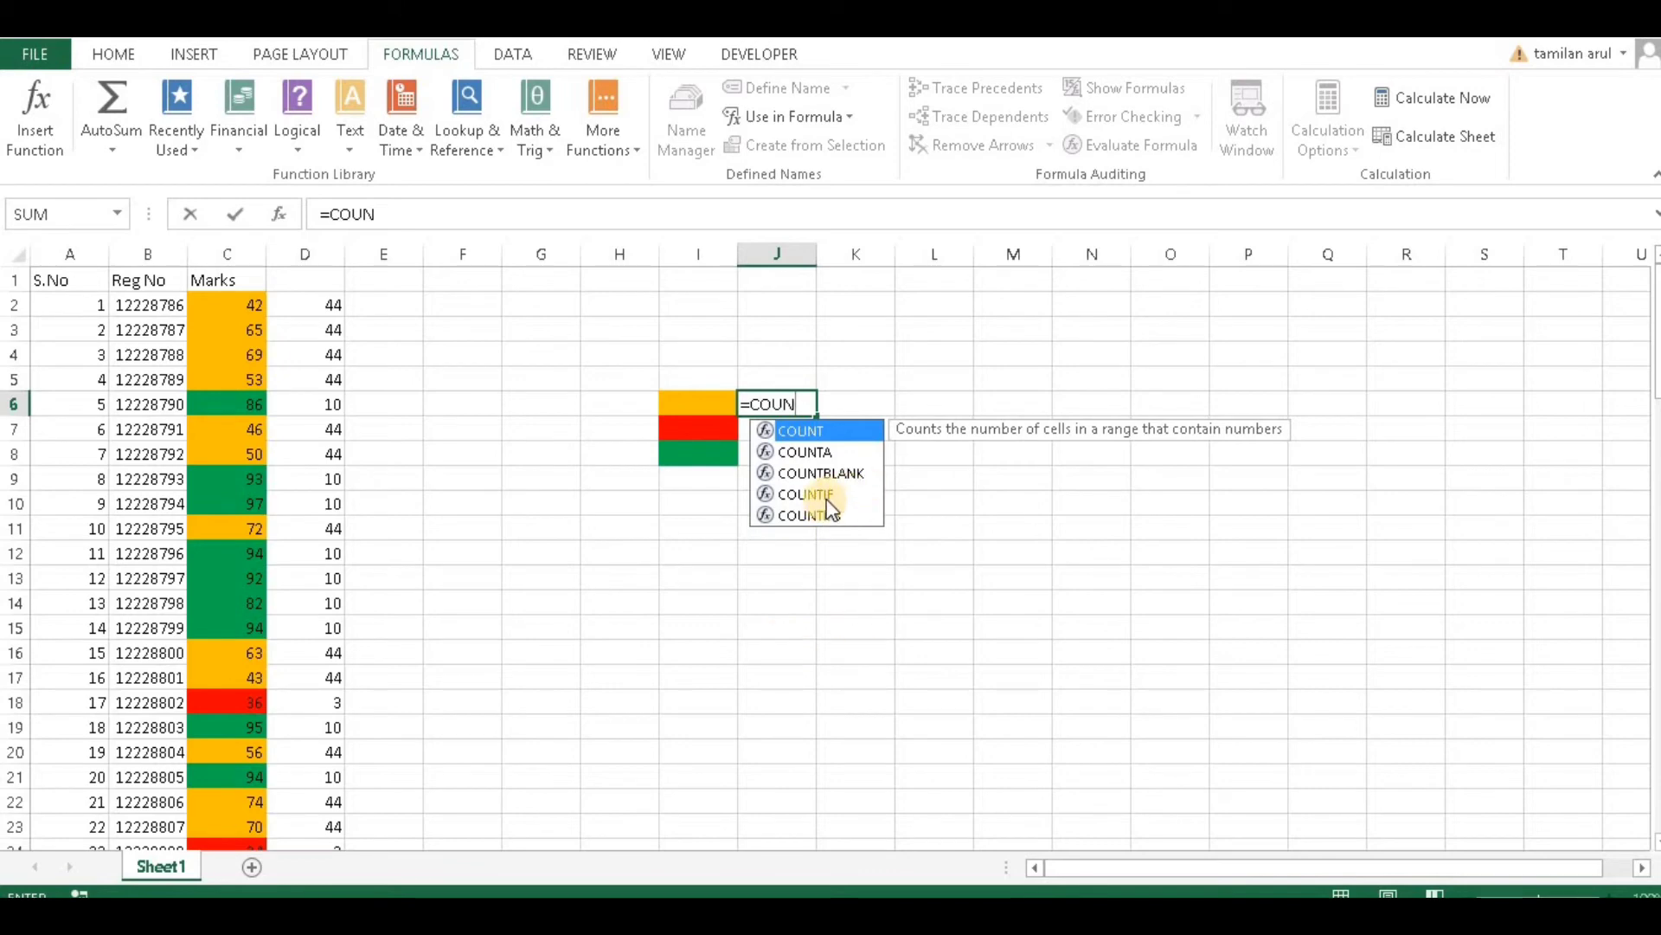
pyautogui.click(829, 494)
pyautogui.doubleClick(831, 495)
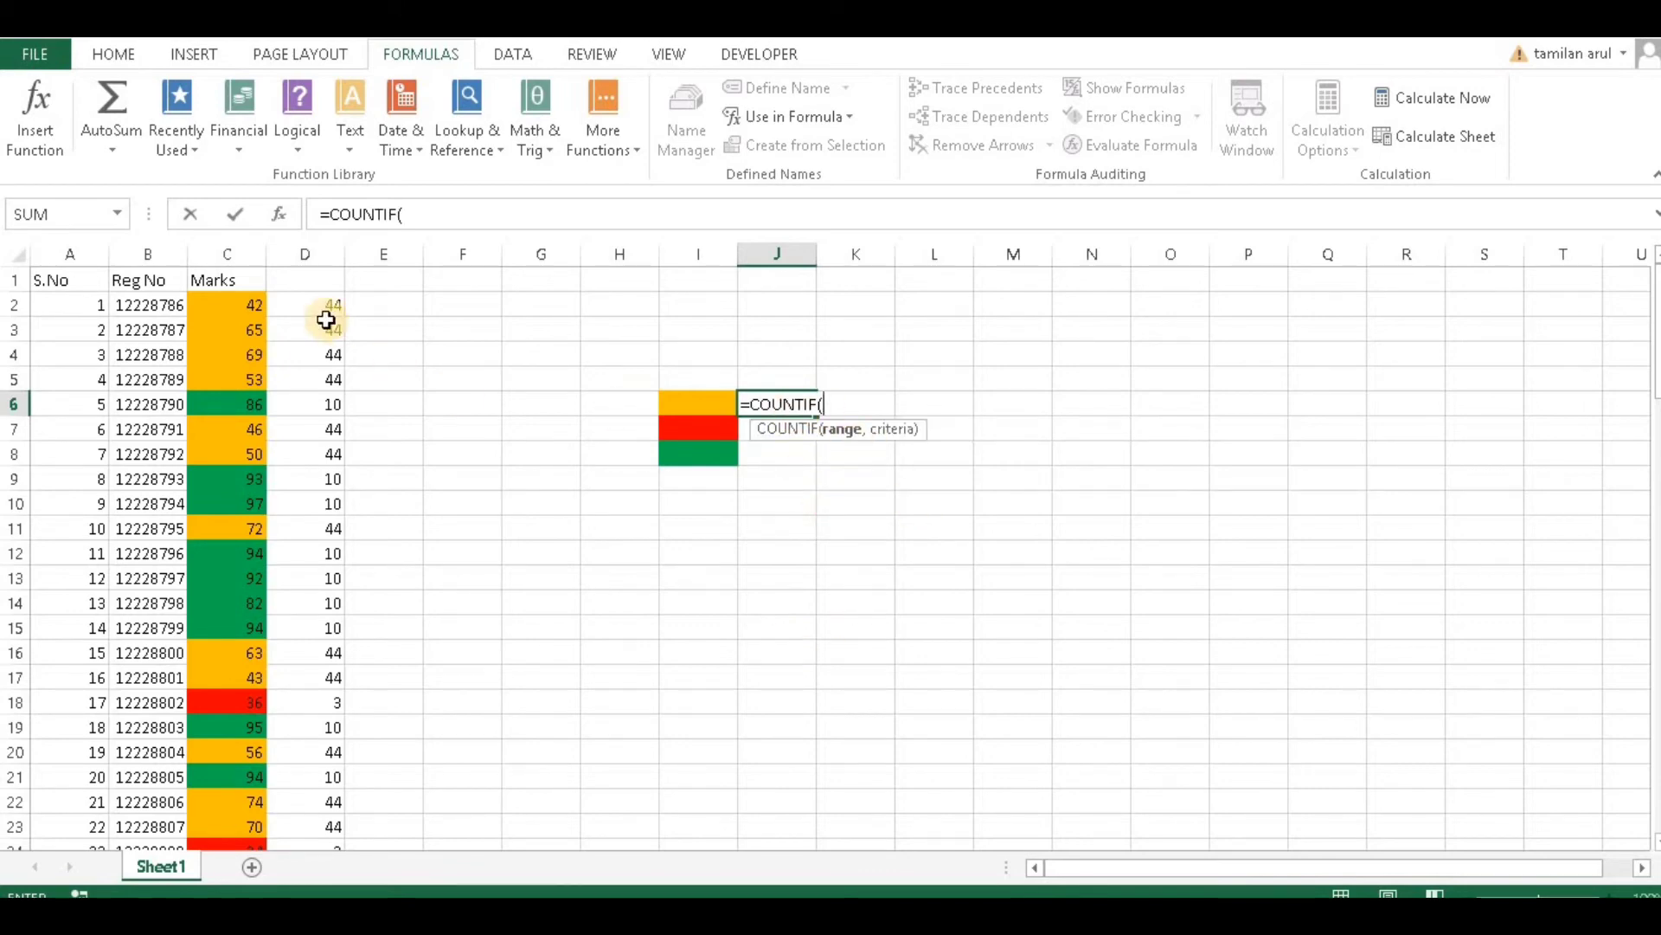
pyautogui.click(323, 252)
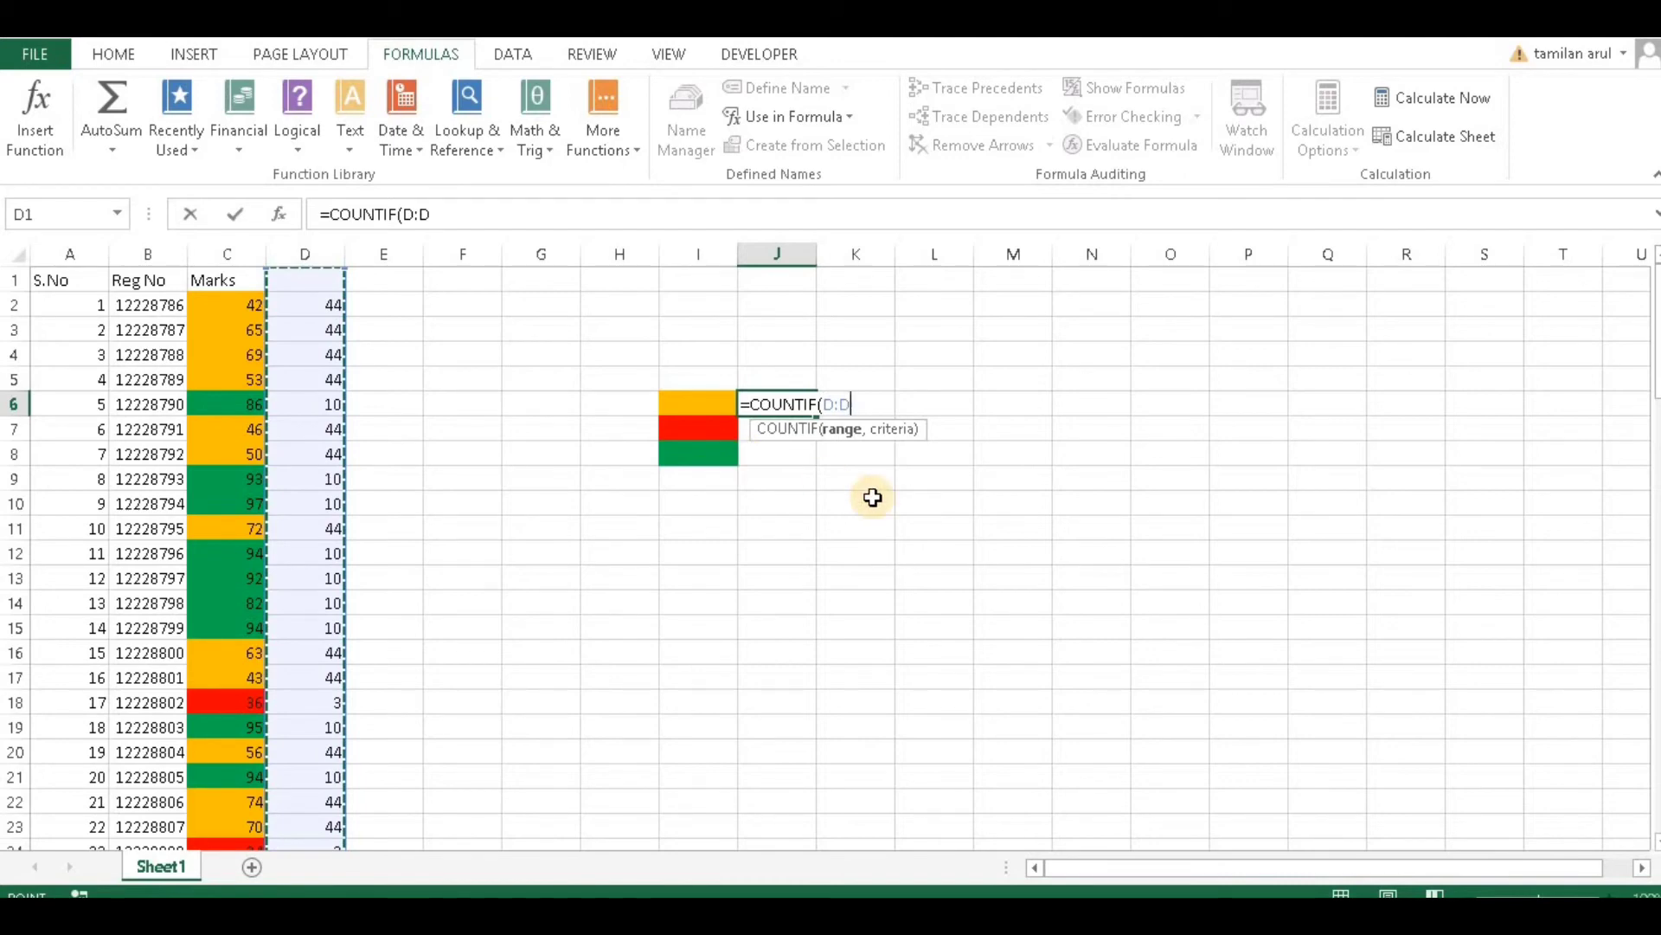
pyautogui.write(',')
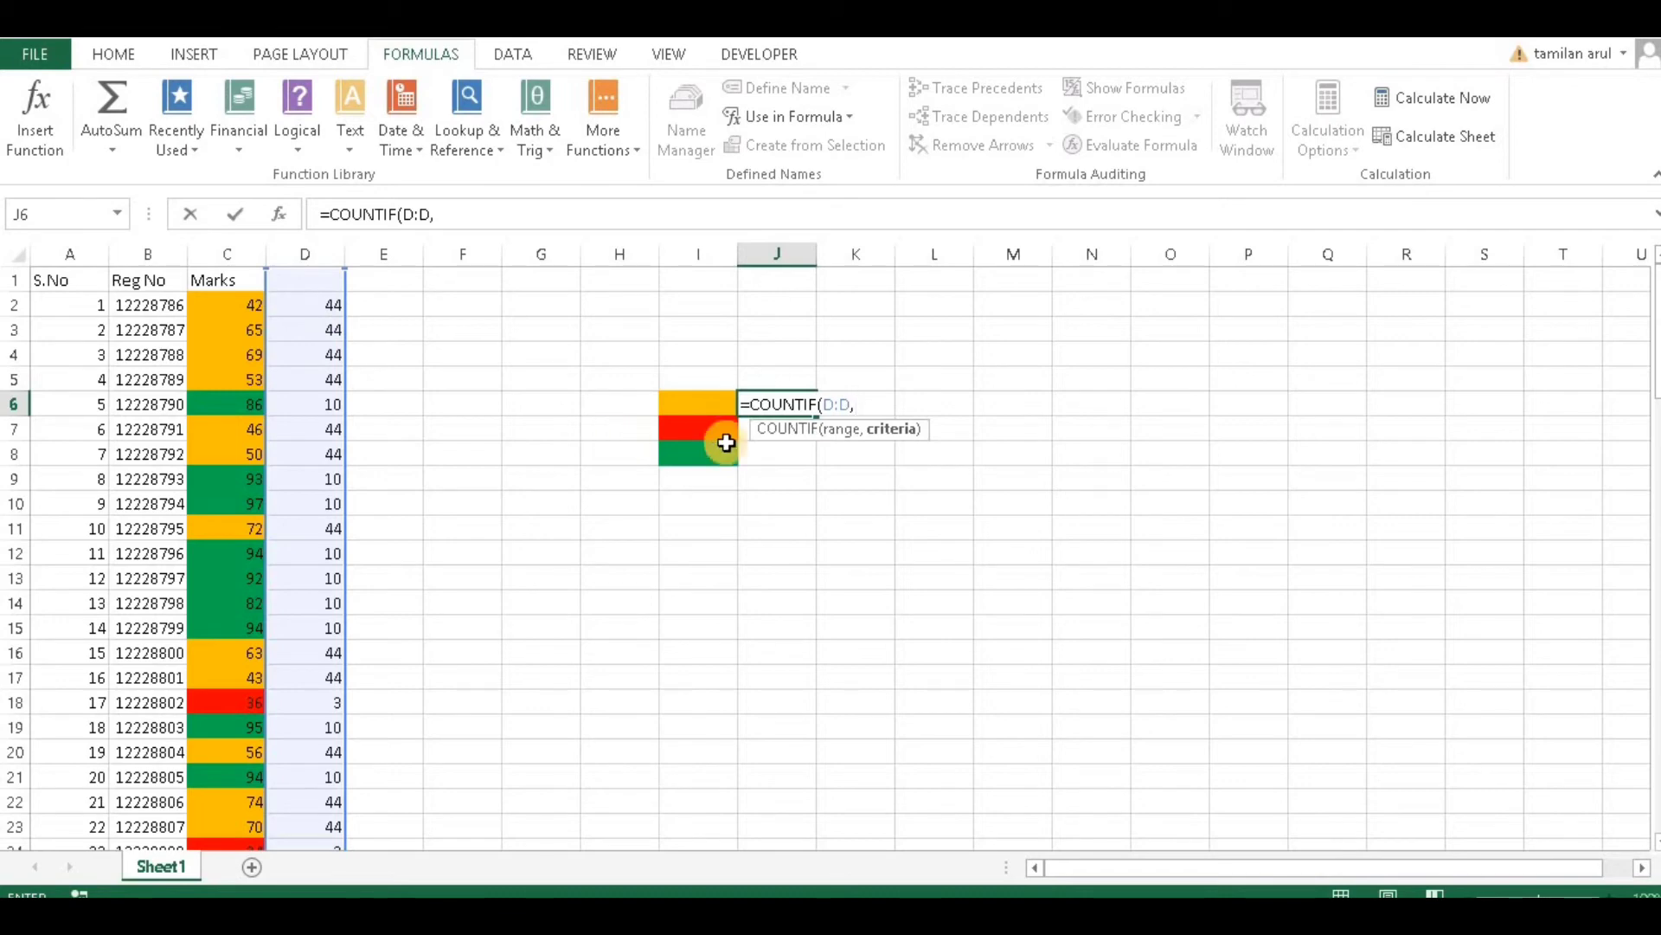
pyautogui.write('COL')
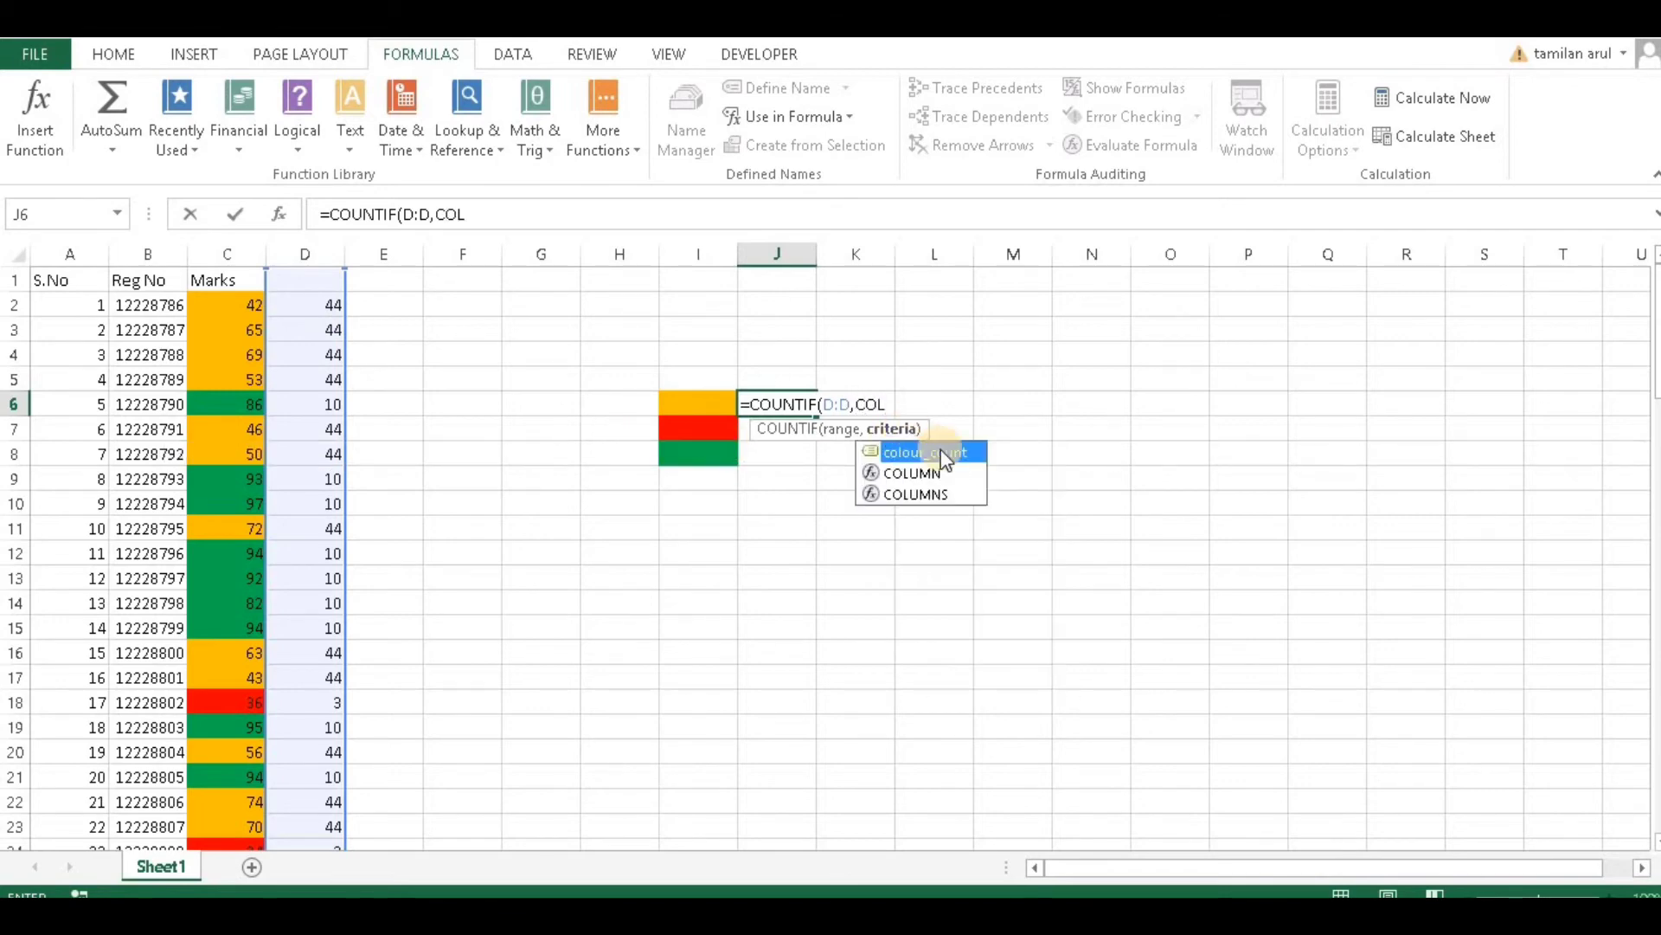
pyautogui.doubleClick(941, 454)
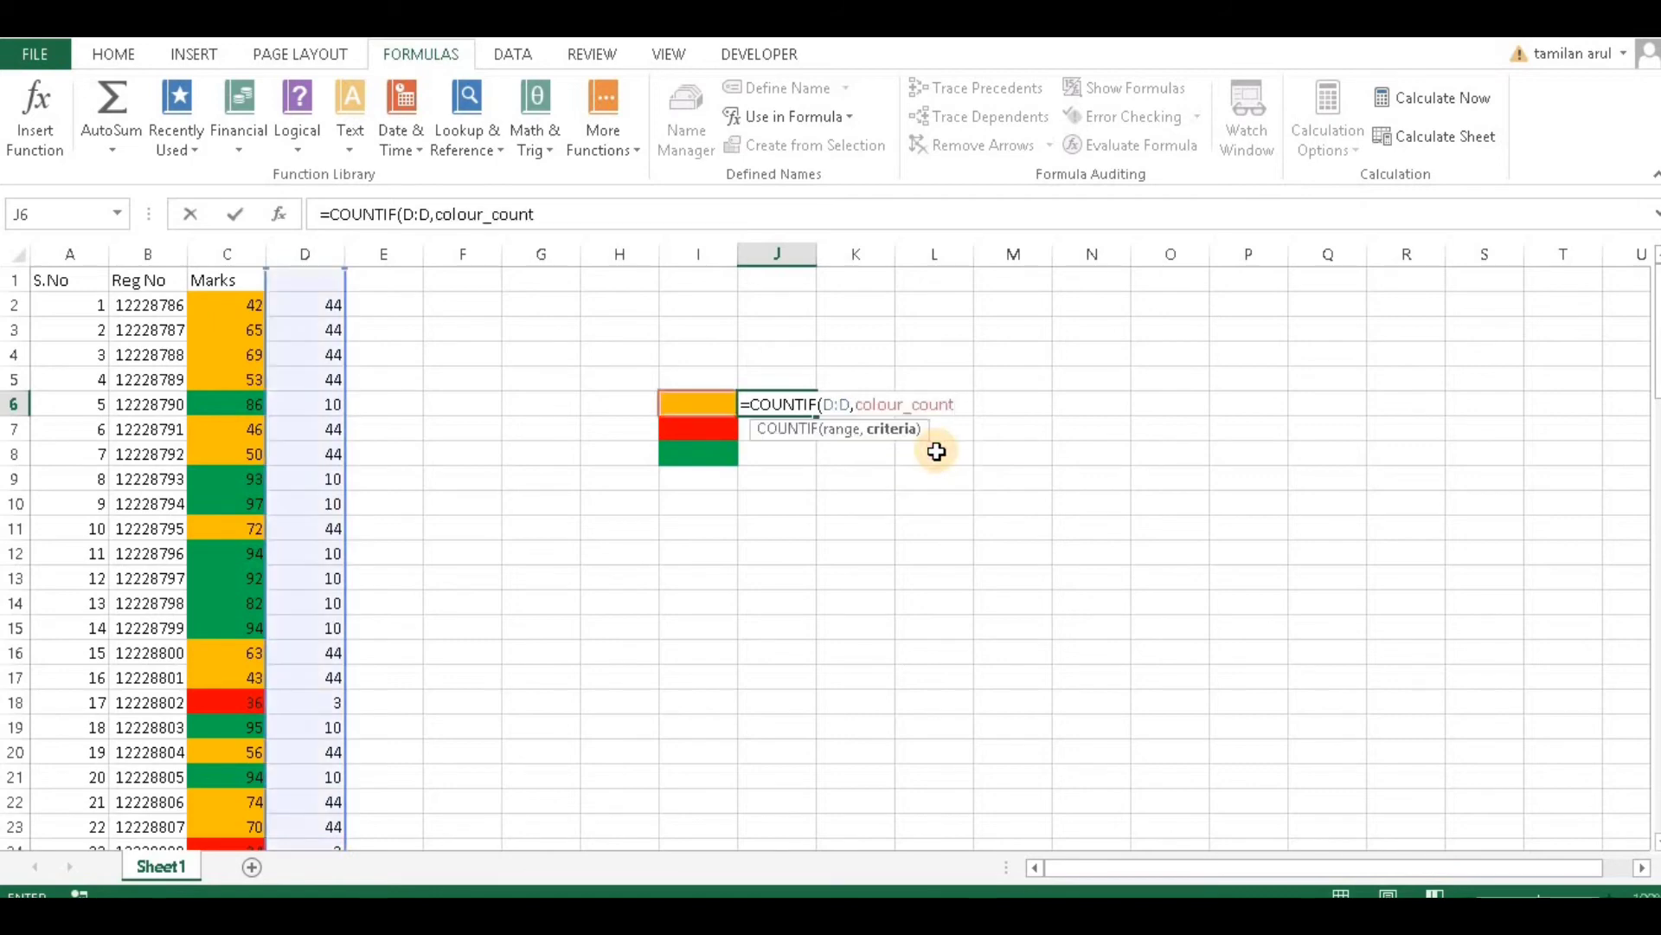
pyautogui.press('Return')
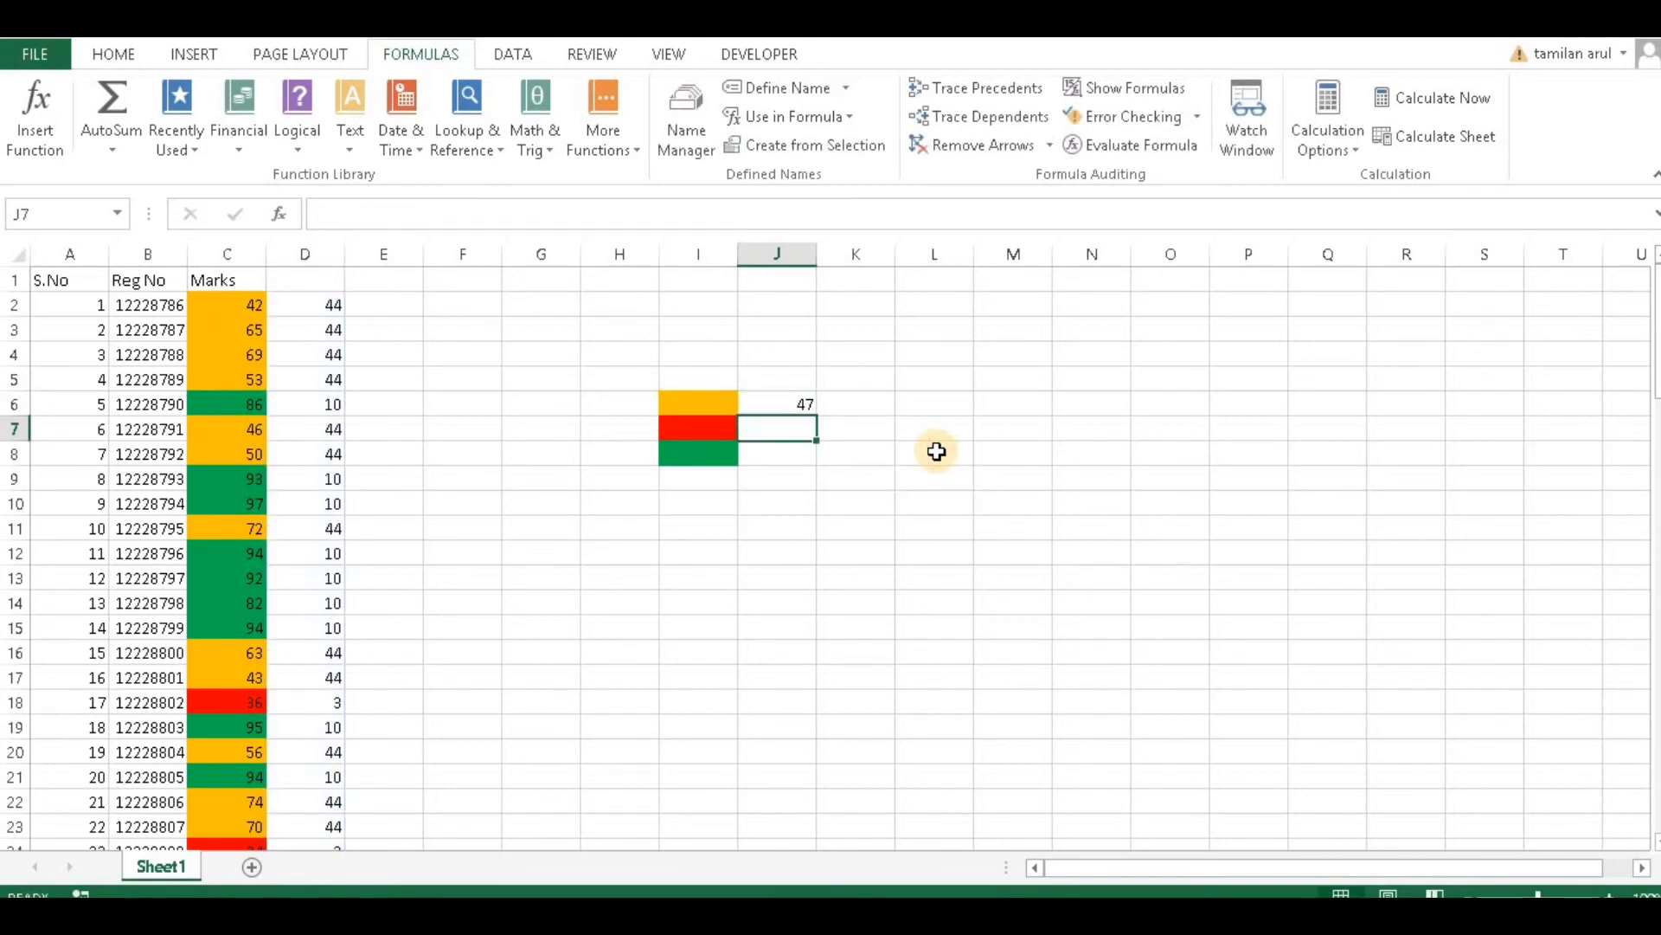
# - Fill the COUNTIF formula from J6 down to J8, alongside the red and green key cells
pyautogui.doubleClick(793, 405)
pyautogui.press('Return')
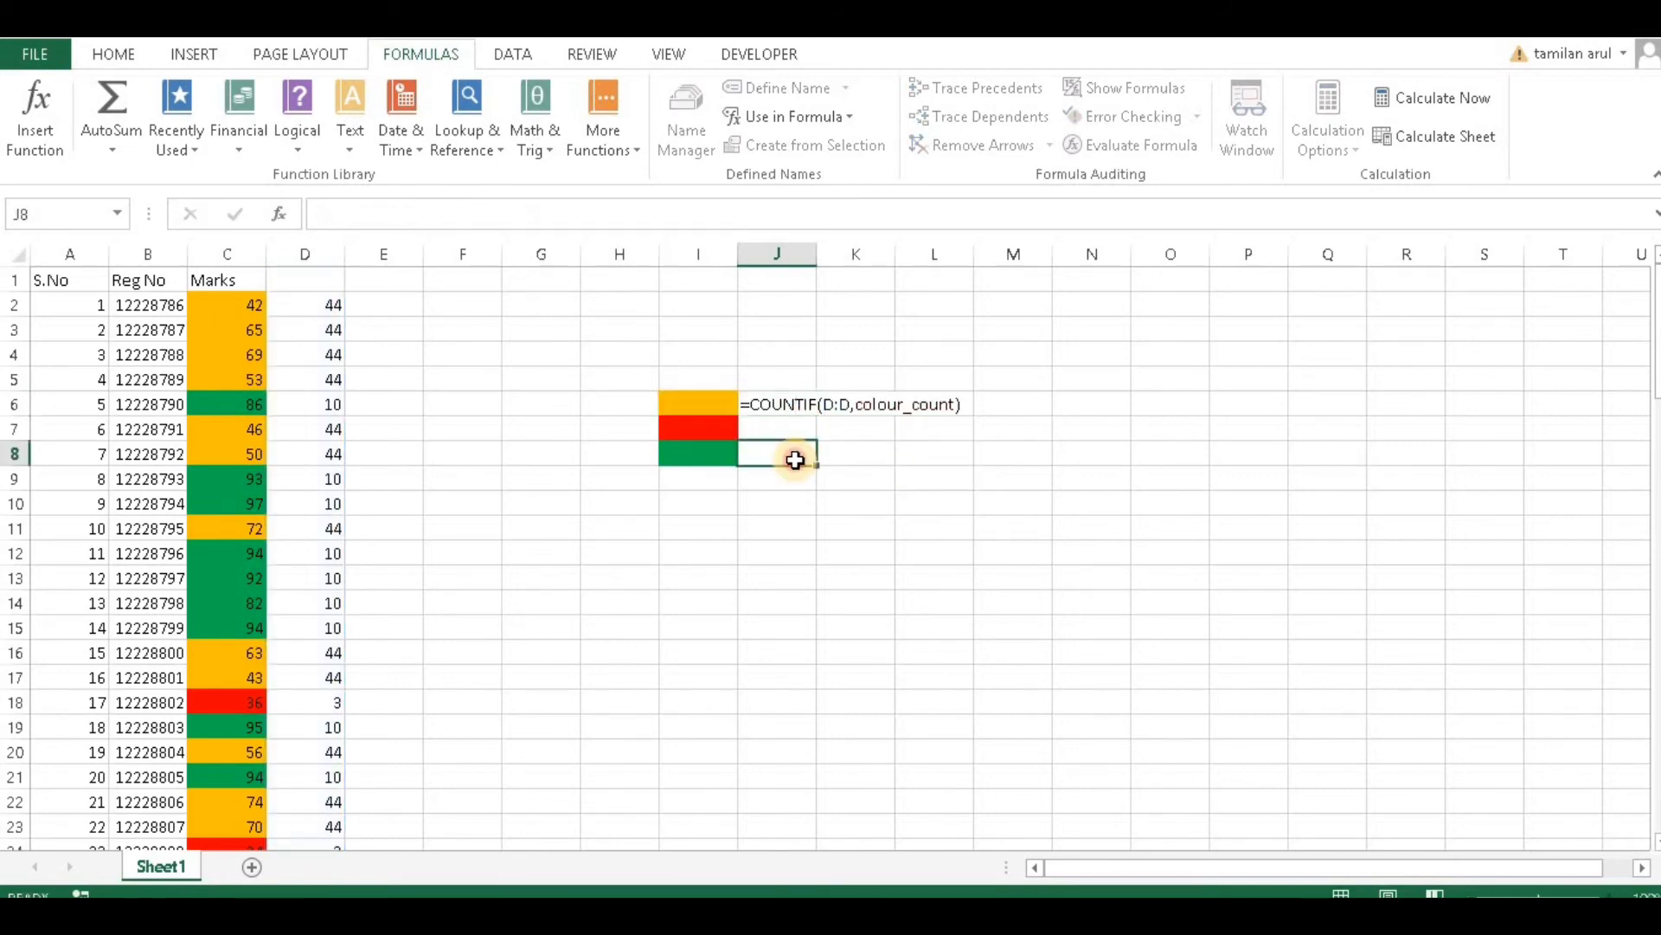
pyautogui.click(791, 404)
pyautogui.moveTo(814, 414); pyautogui.dragTo(813, 456)
pyautogui.click(991, 477)
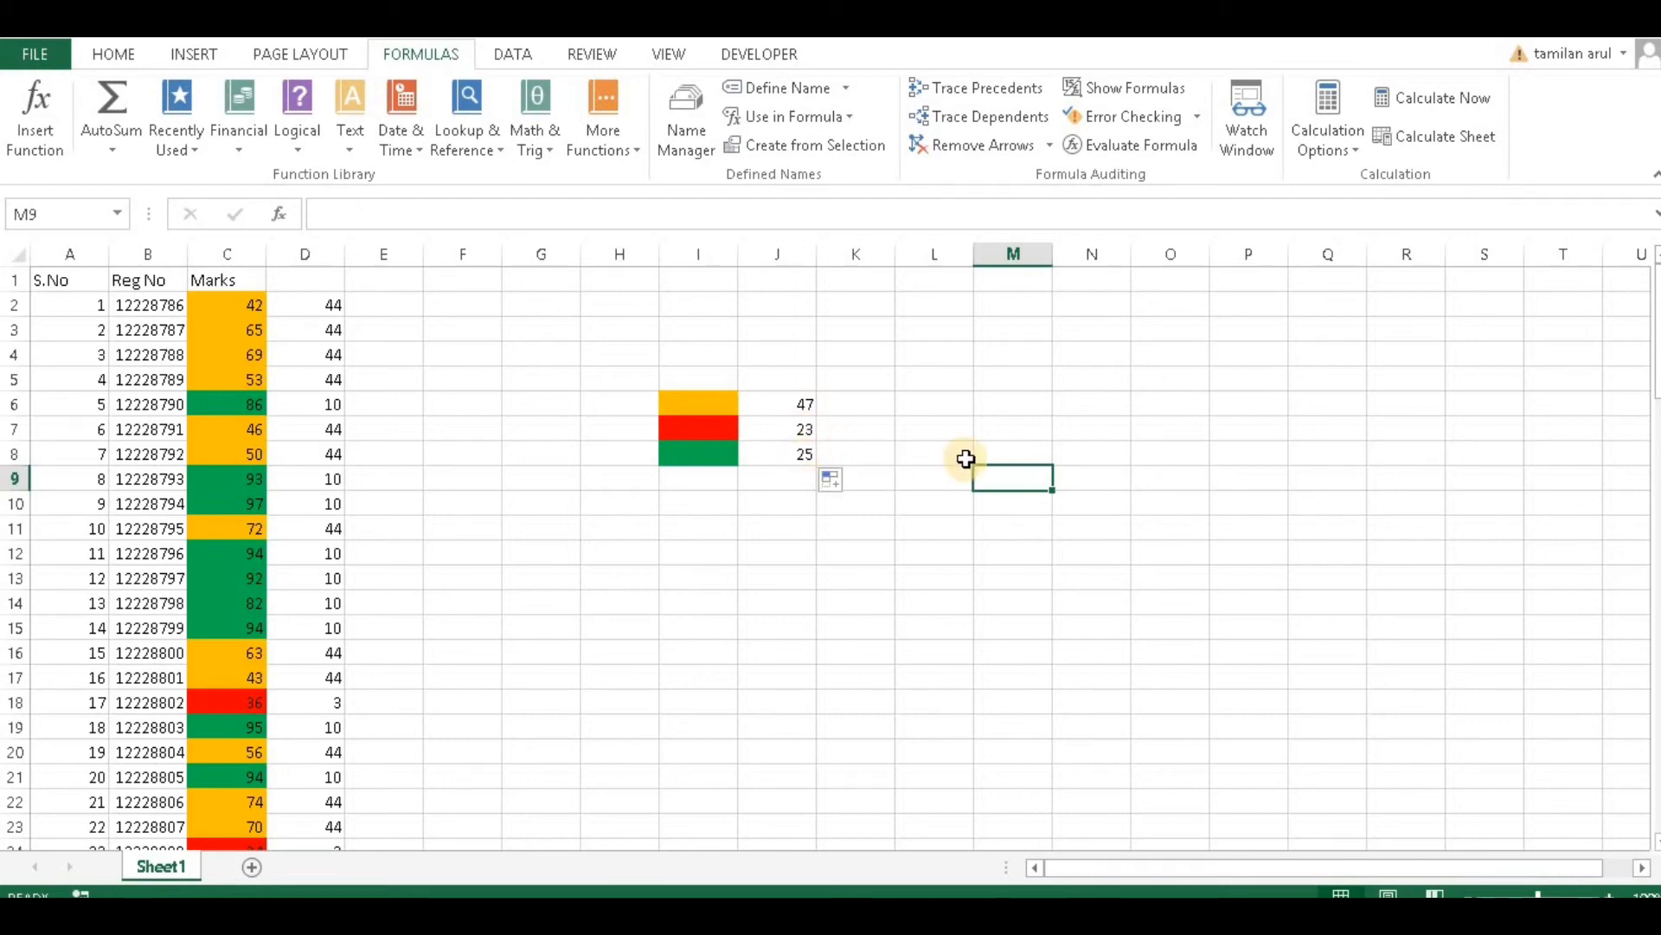
# - Turn on filtering for the data table and filter the Marks column by the orange cell colour
pyautogui.click(225, 278)
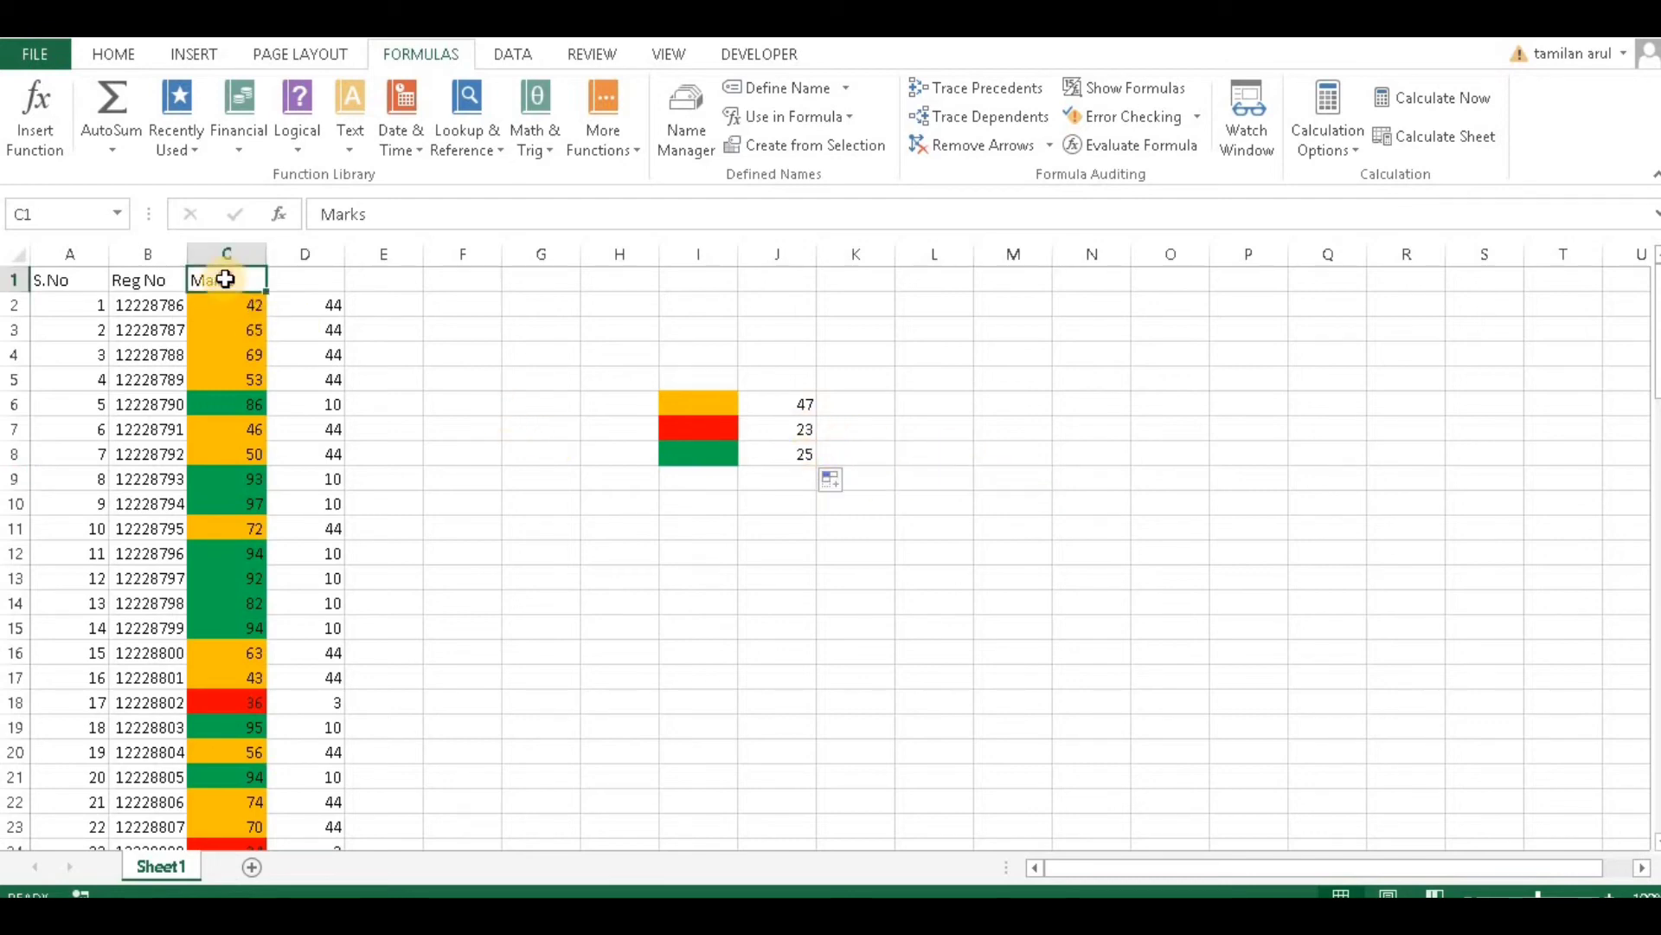
pyautogui.click(521, 58)
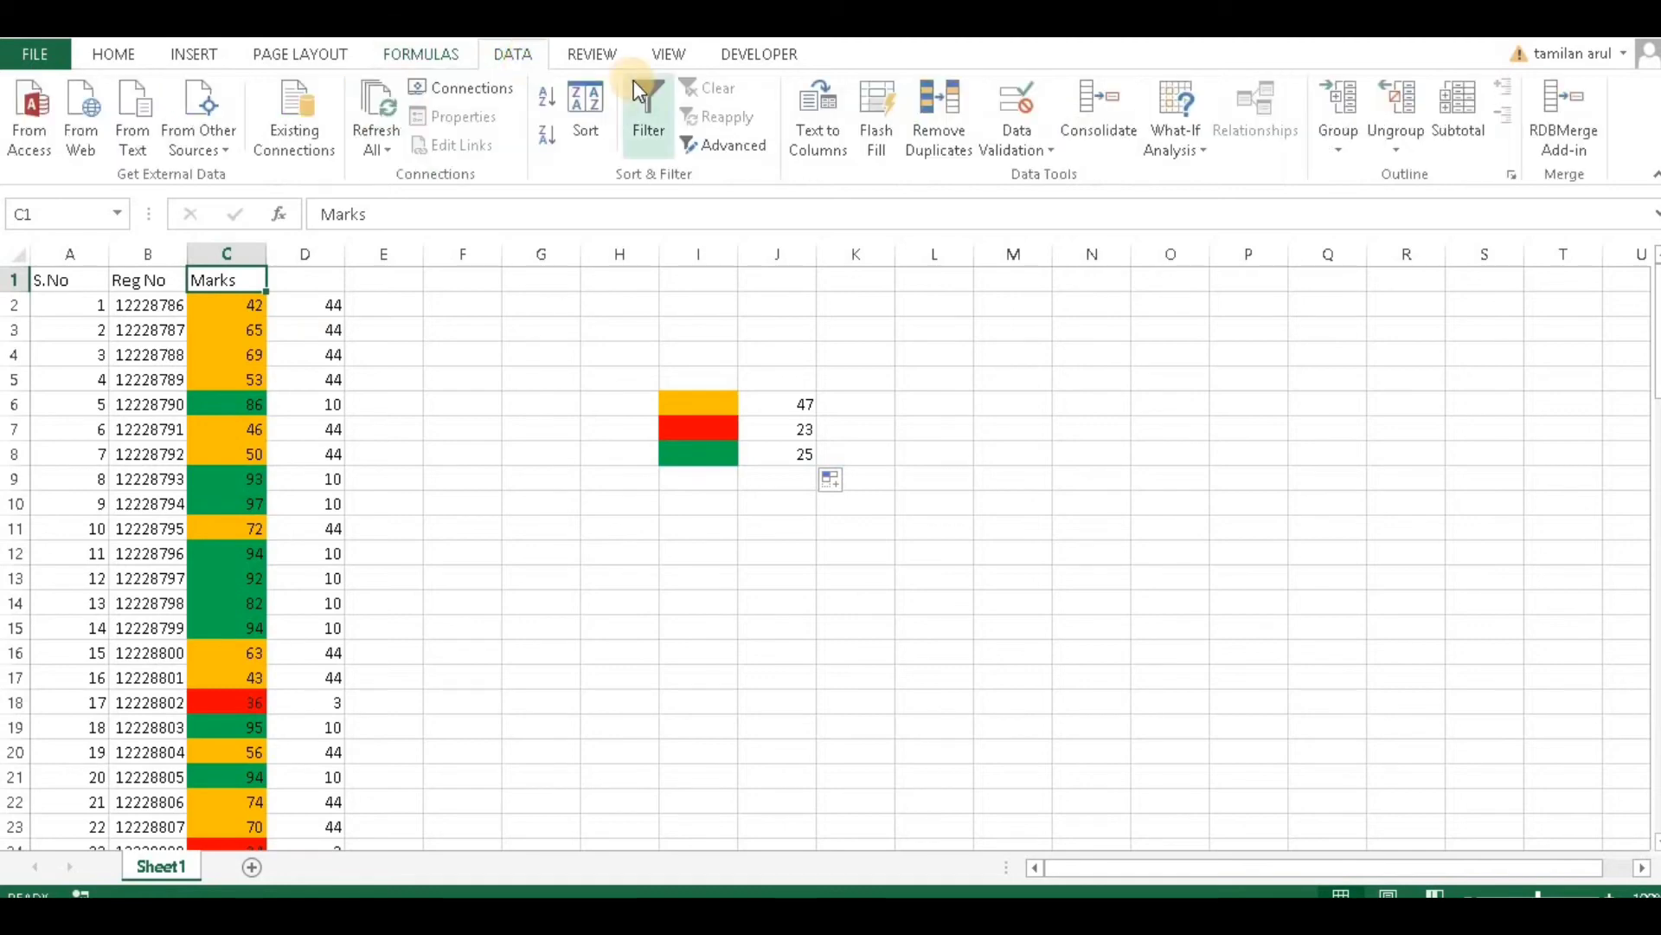
pyautogui.click(644, 109)
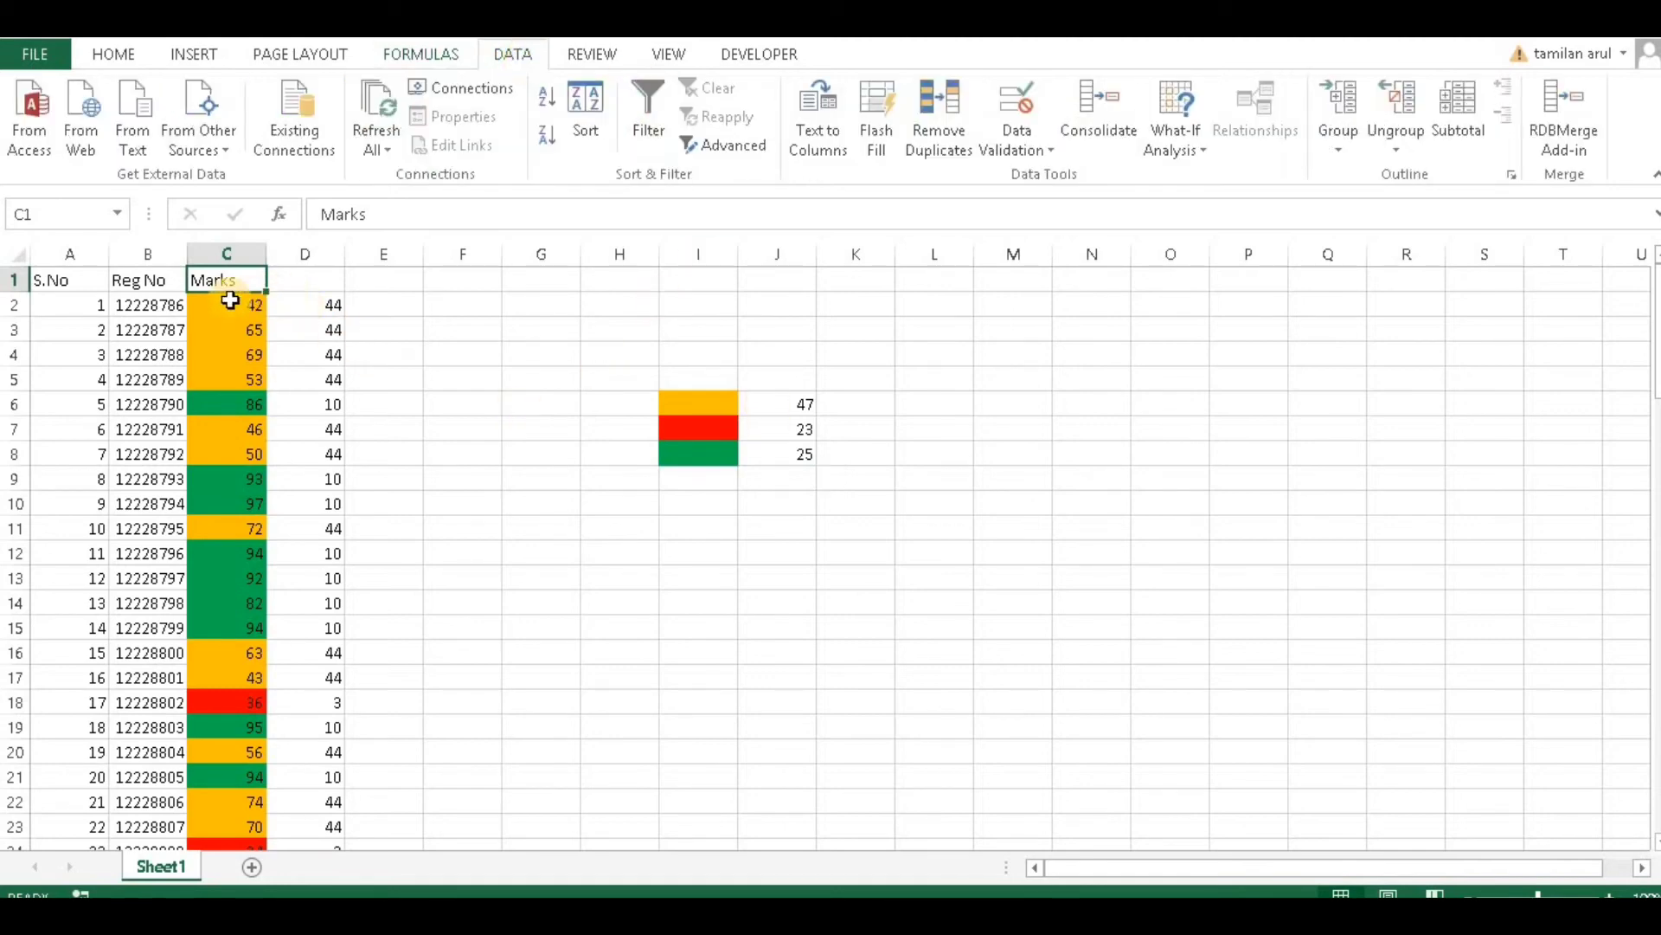
pyautogui.click(640, 112)
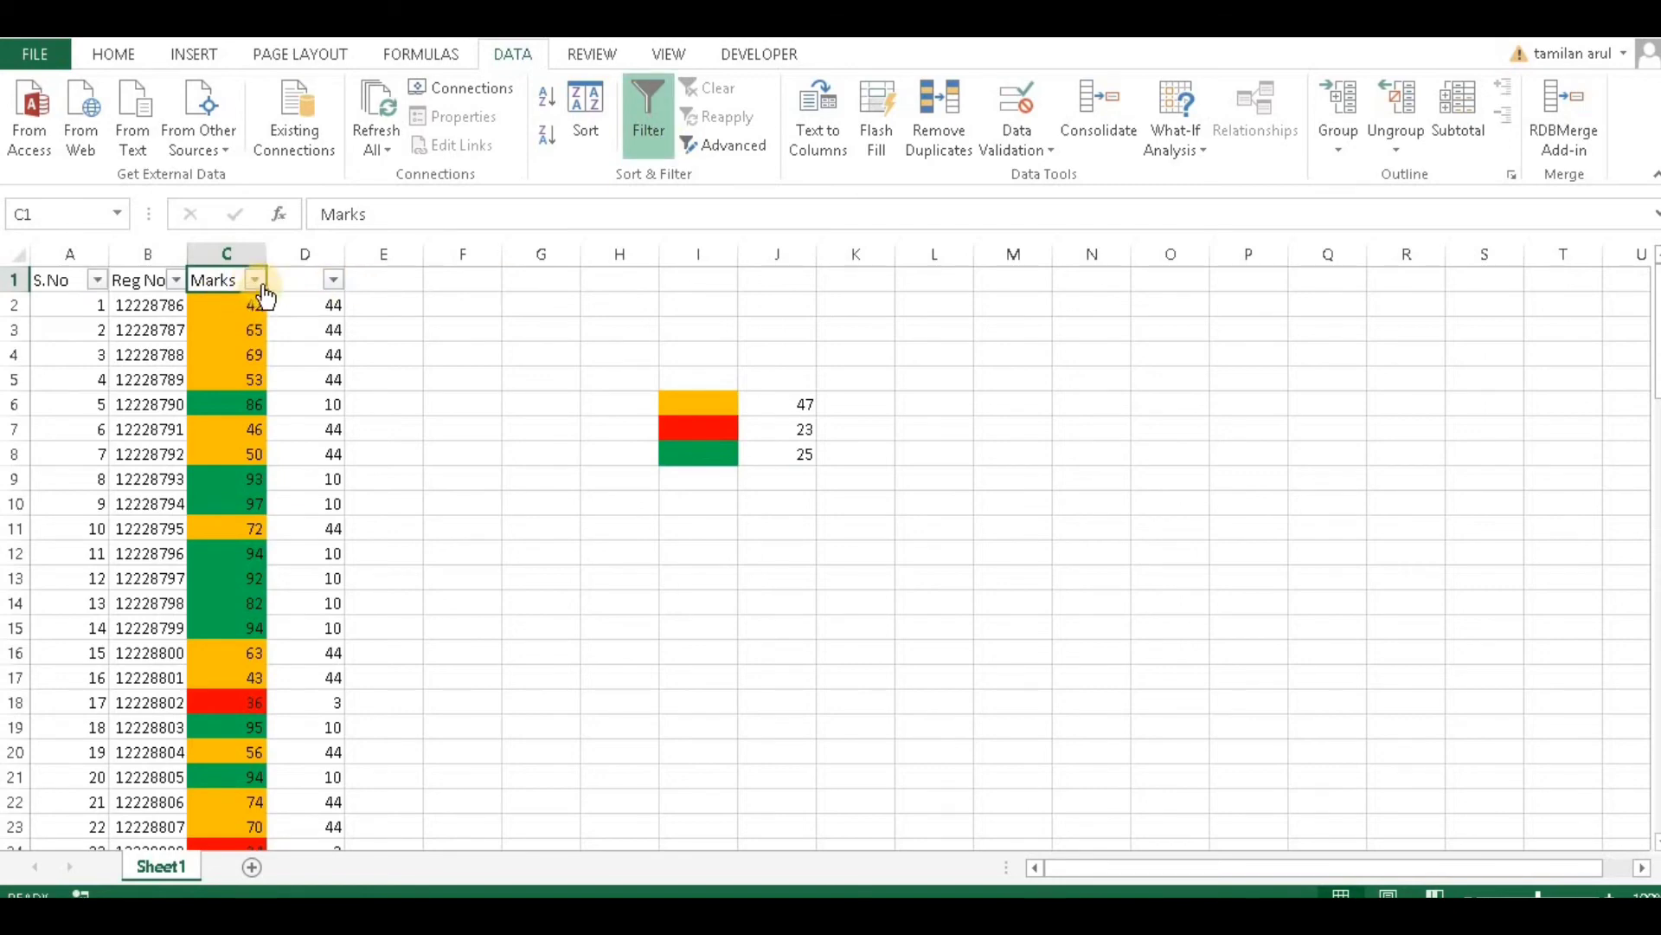
pyautogui.click(255, 280)
pyautogui.moveTo(134, 437)
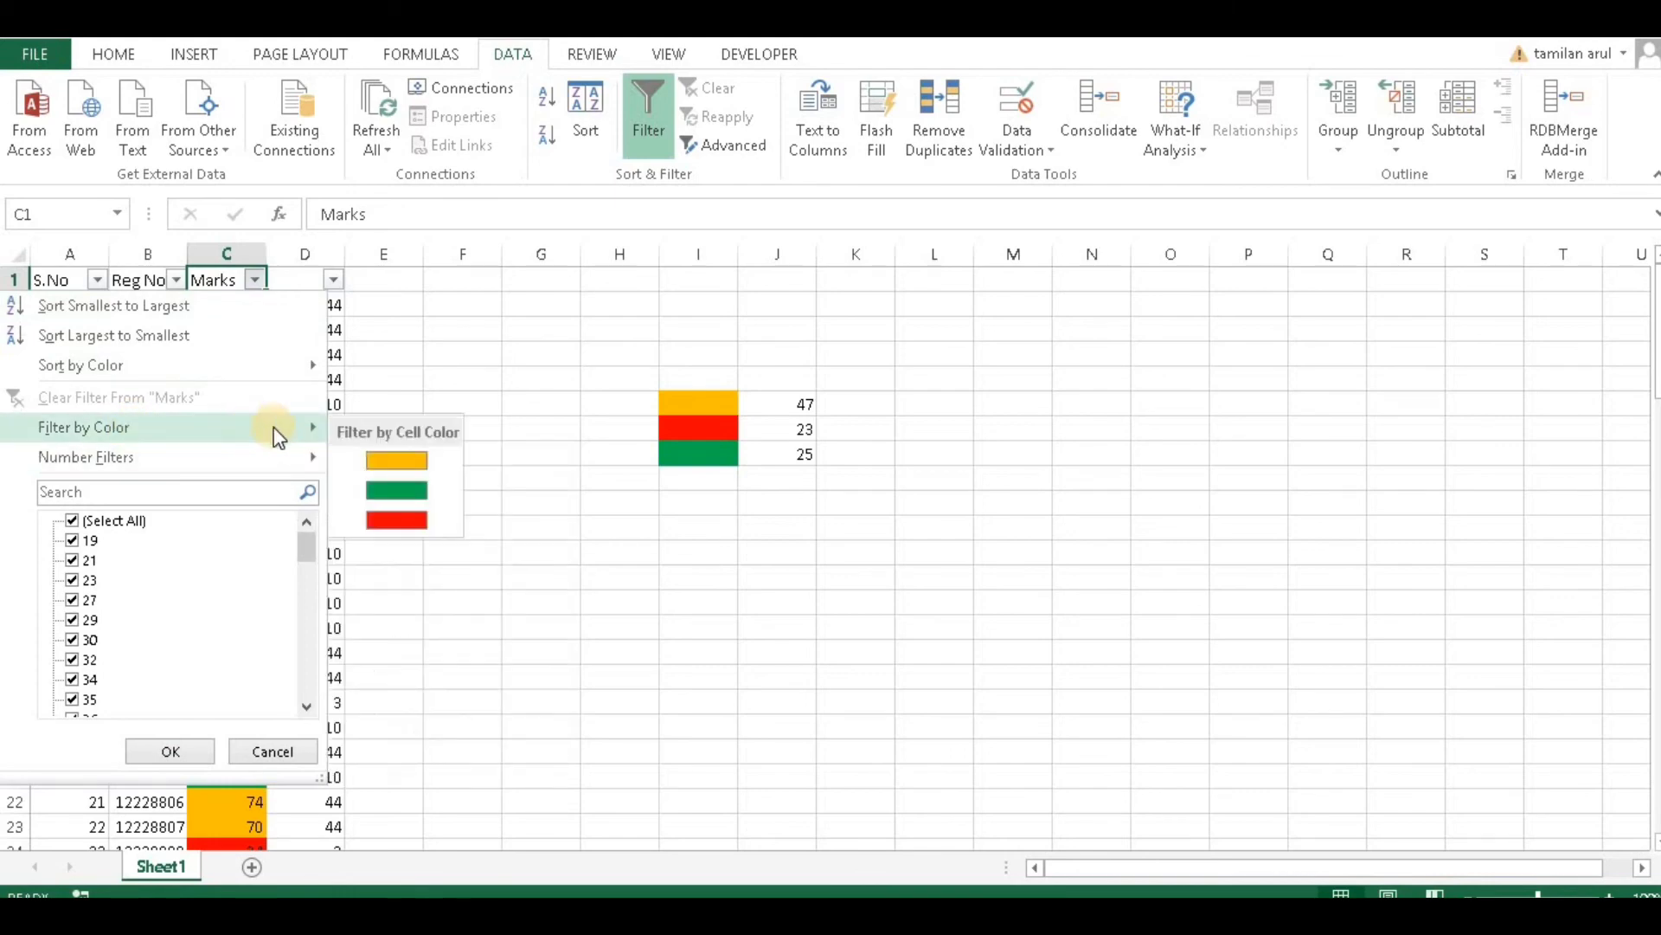
pyautogui.click(396, 460)
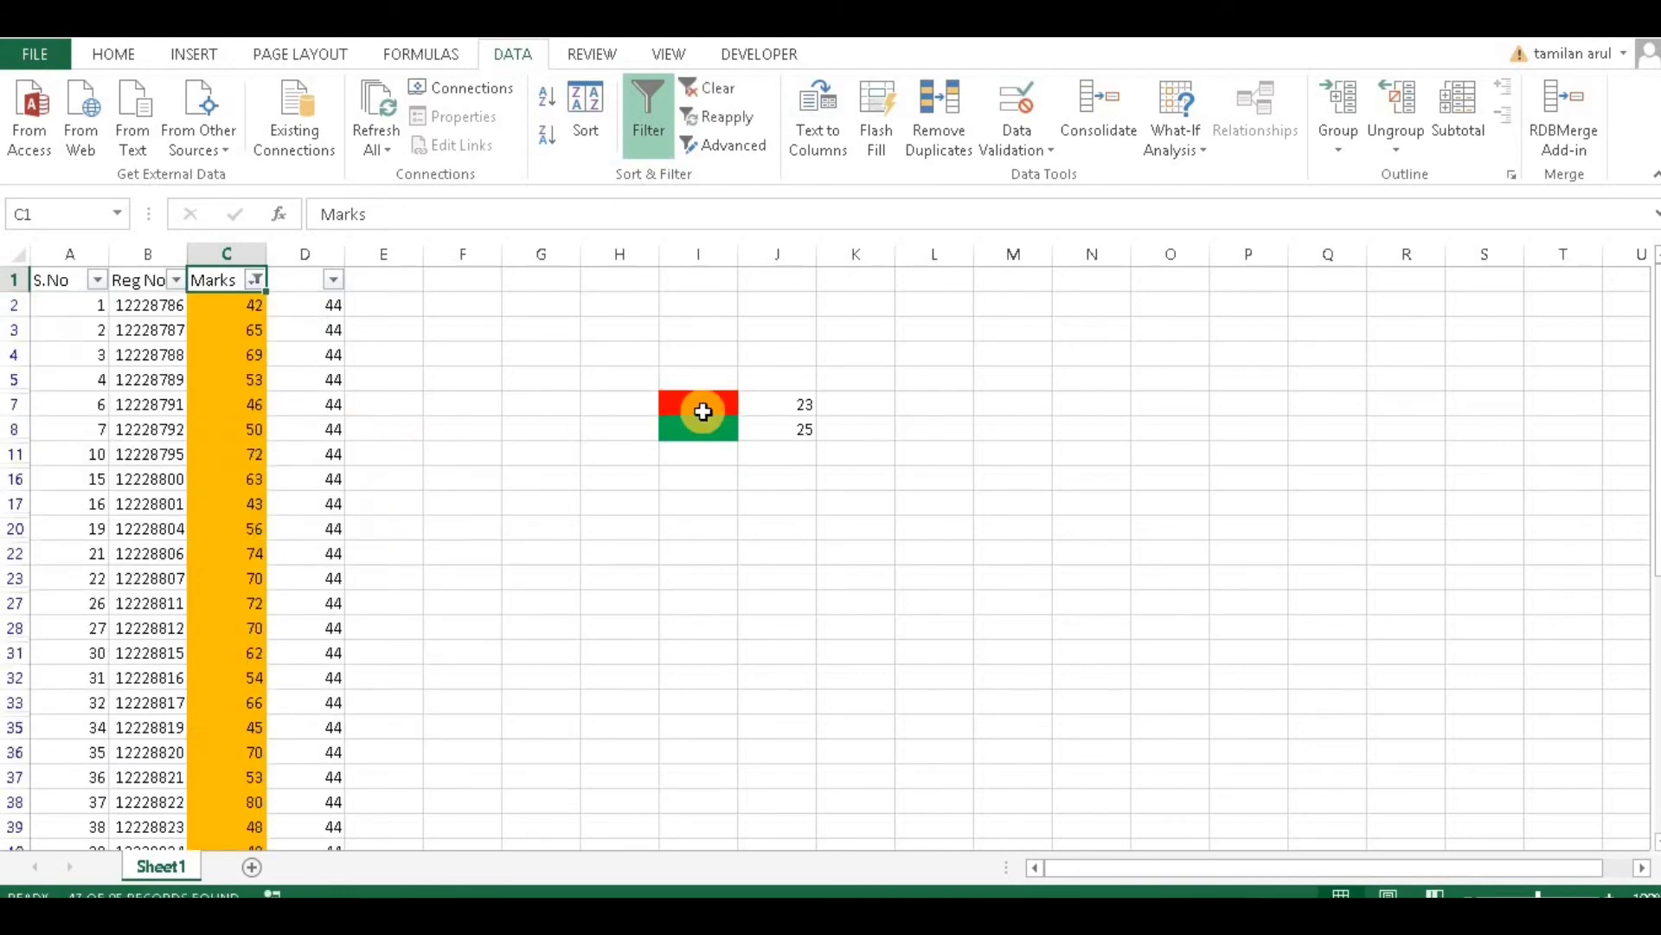
# - Select all the filtered orange marks to check their count, and remove the filter from the table
pyautogui.moveTo(248, 307); pyautogui.dragTo(216, 794)
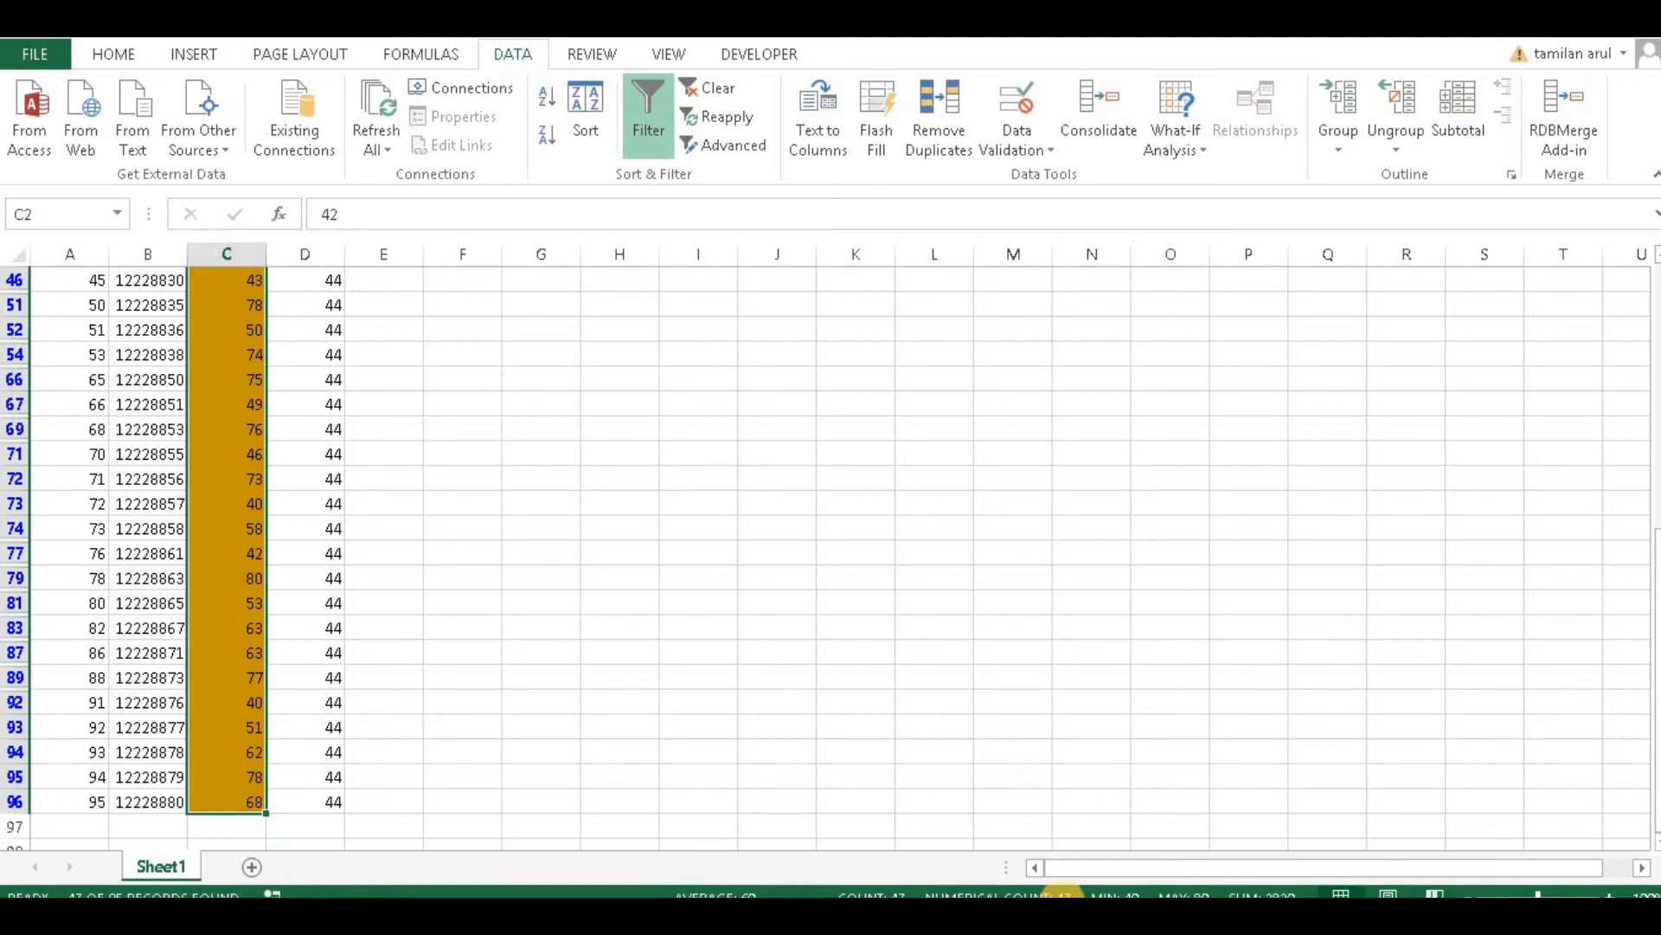
pyautogui.scroll(8, 871, 712)
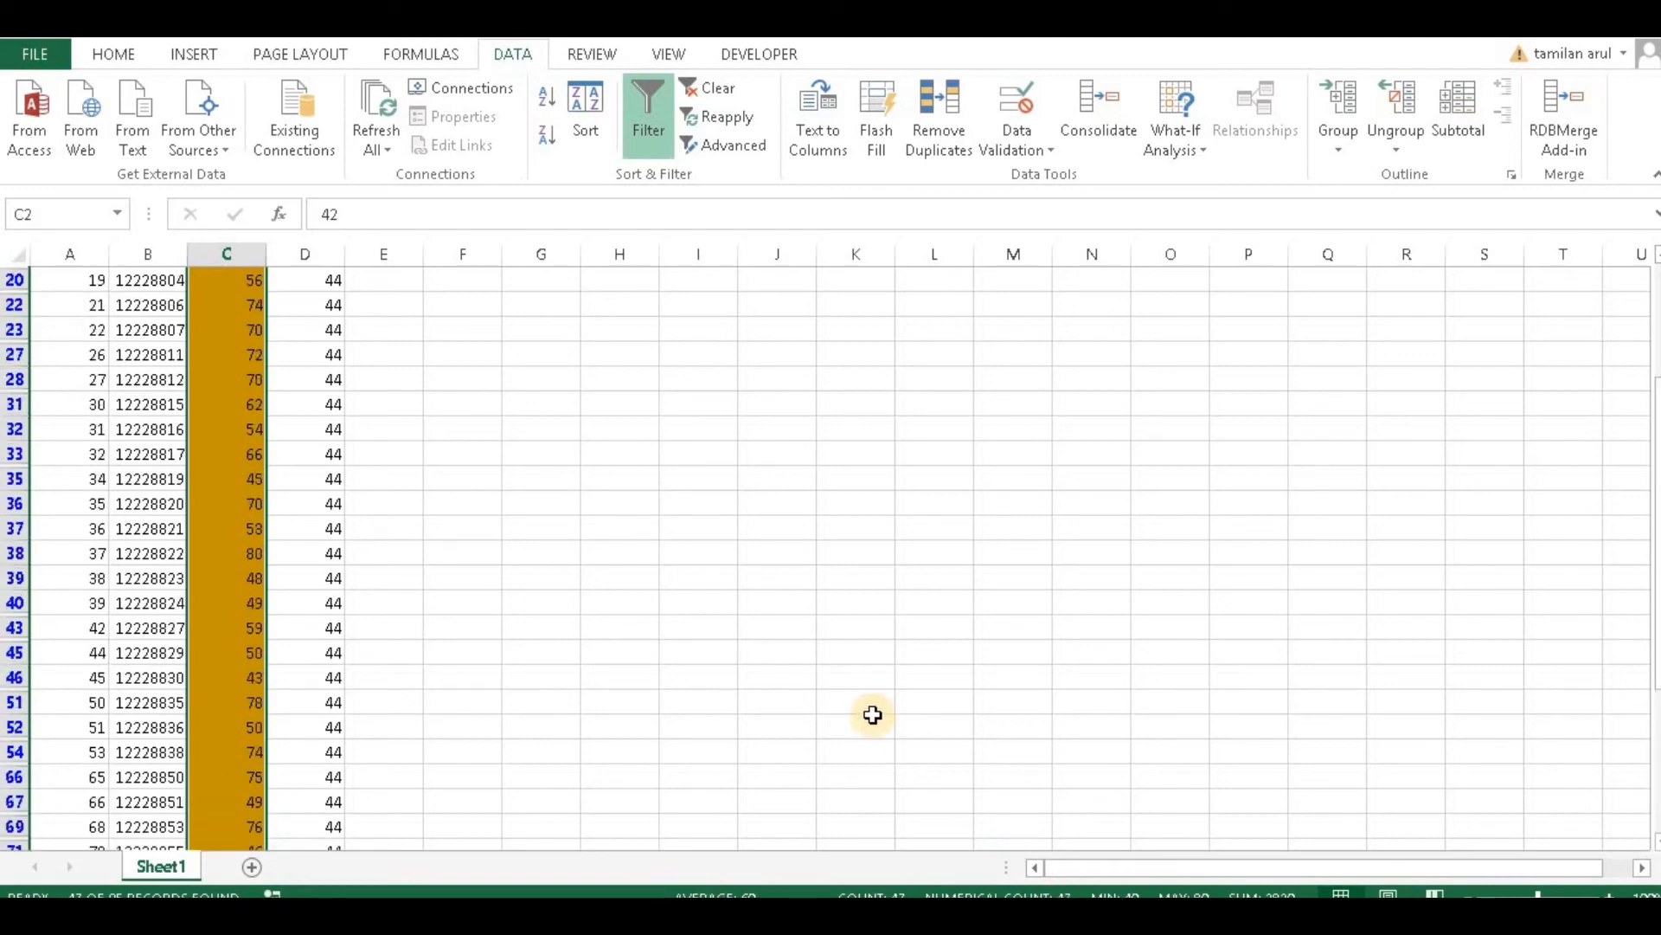
pyautogui.click(659, 134)
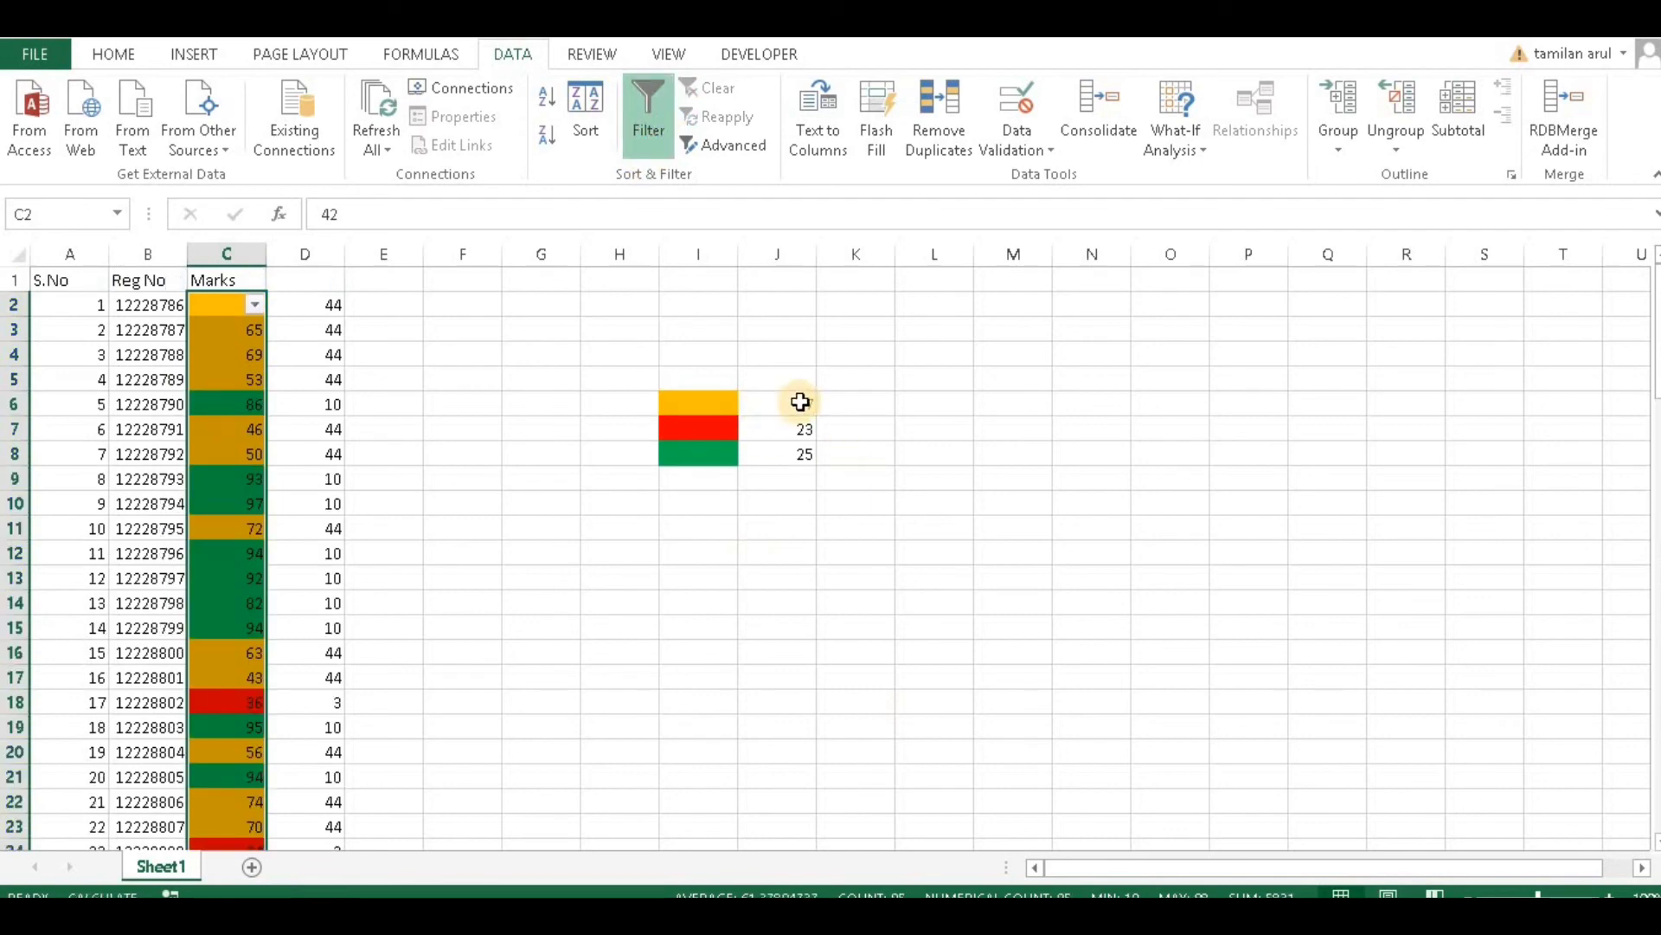
pyautogui.click(614, 503)
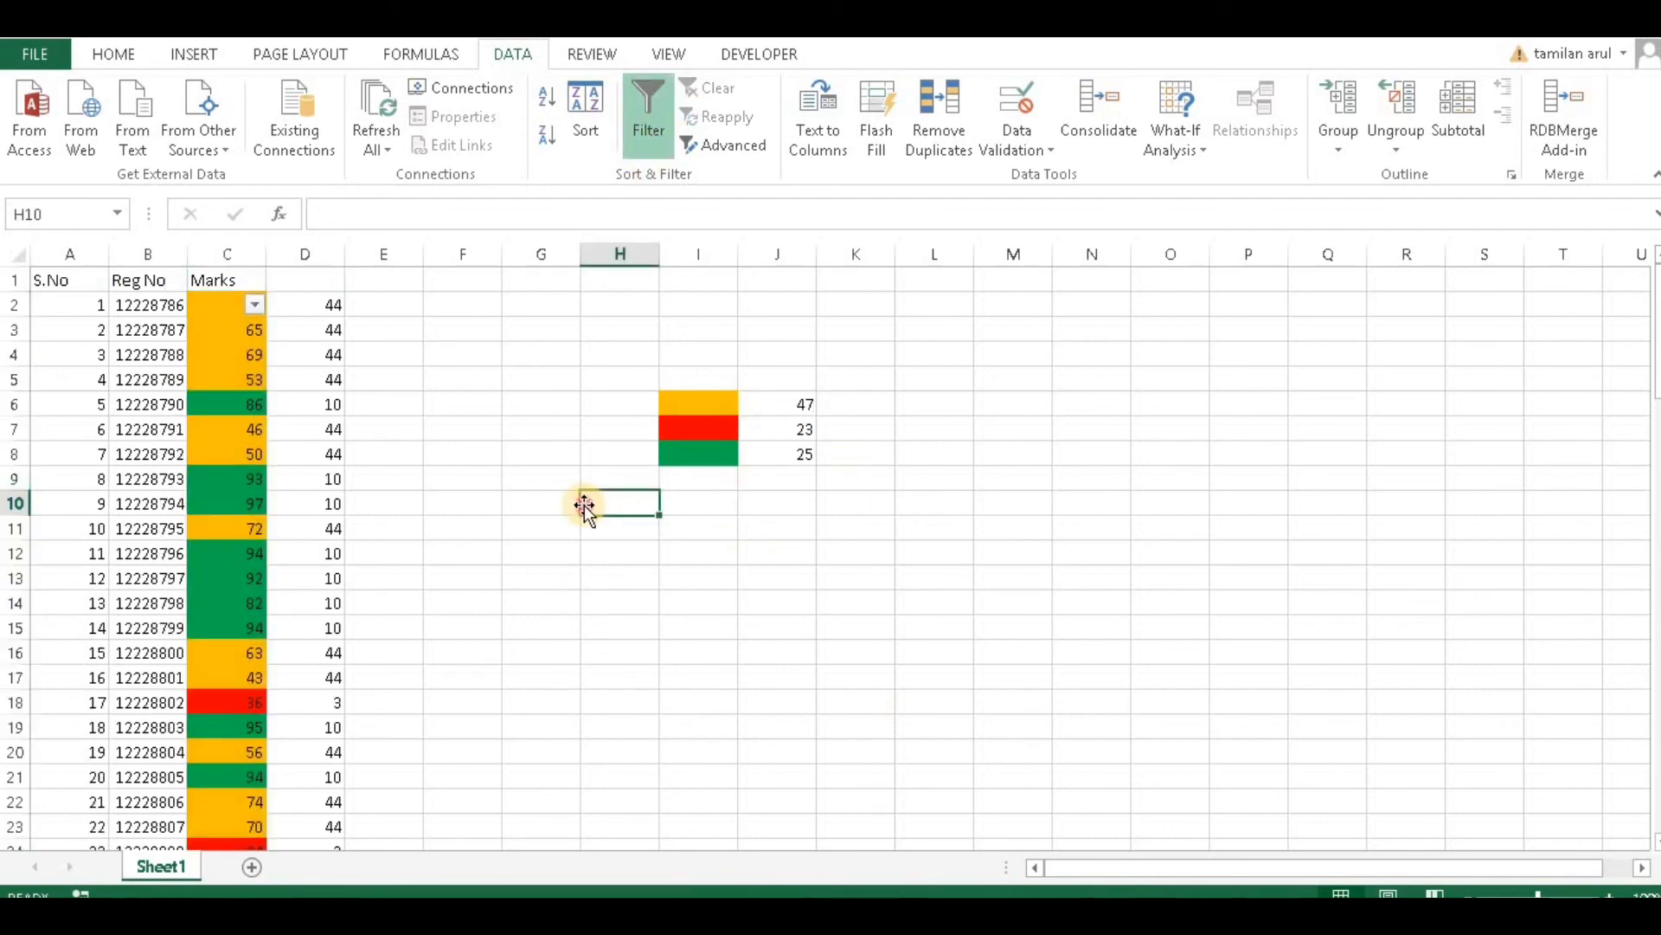
pyautogui.click(666, 134)
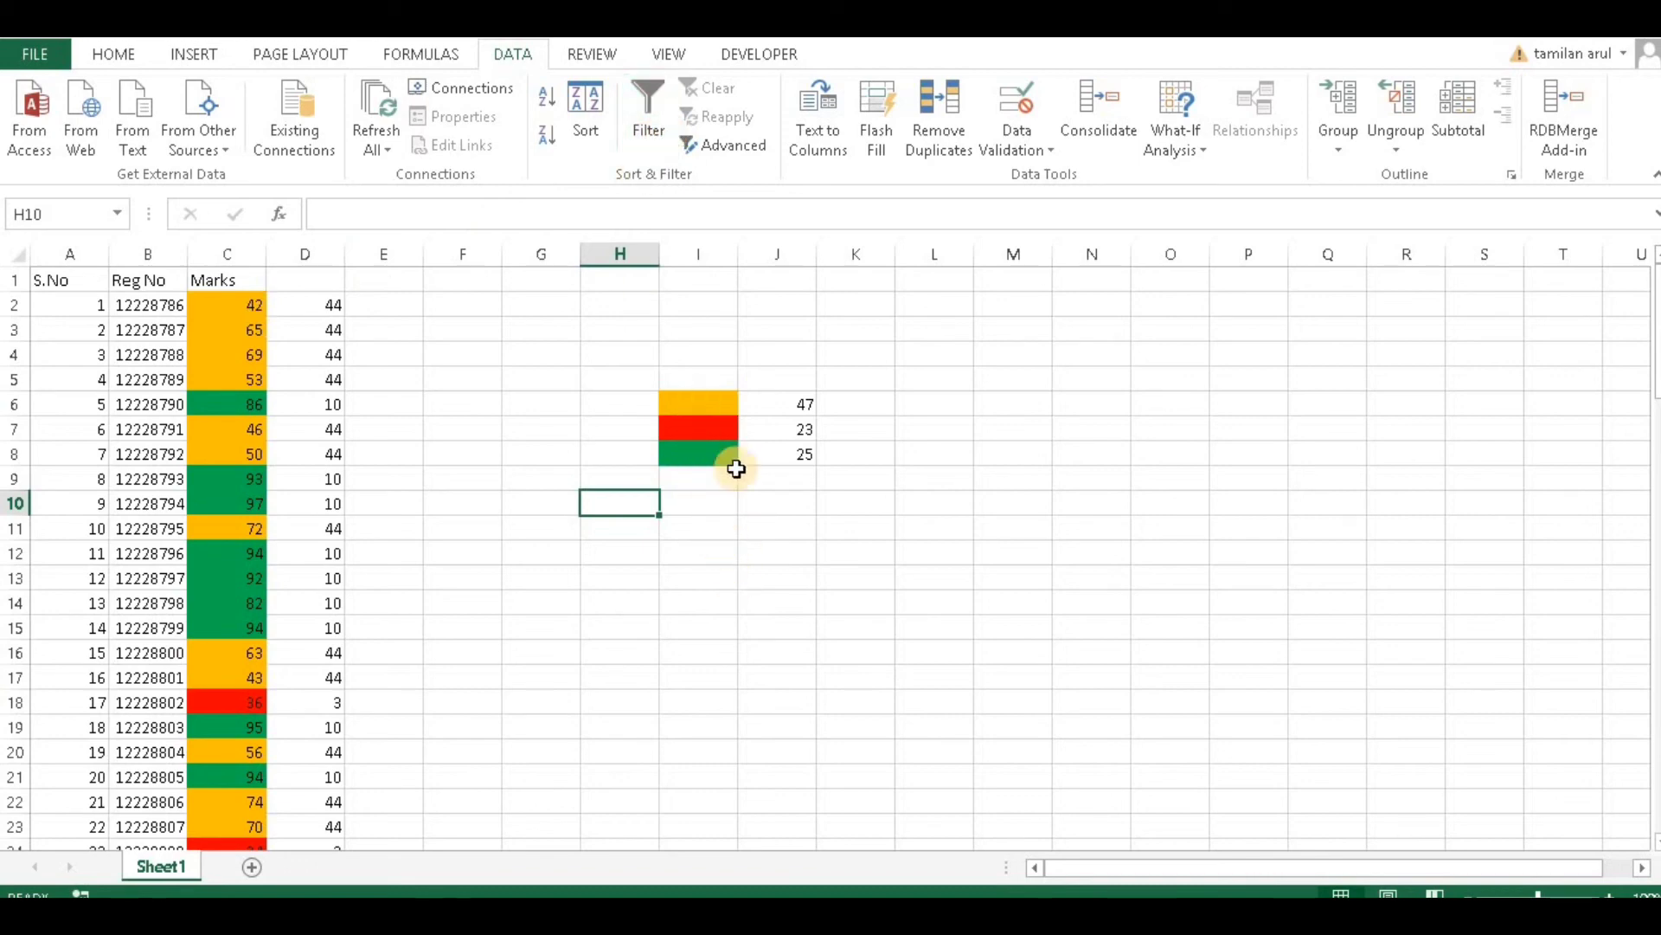
# - Clear the COUNTIF formulas from cells J6 to J8 beside the colour key
pyautogui.click(797, 400)
pyautogui.moveTo(814, 416); pyautogui.dragTo(798, 446)
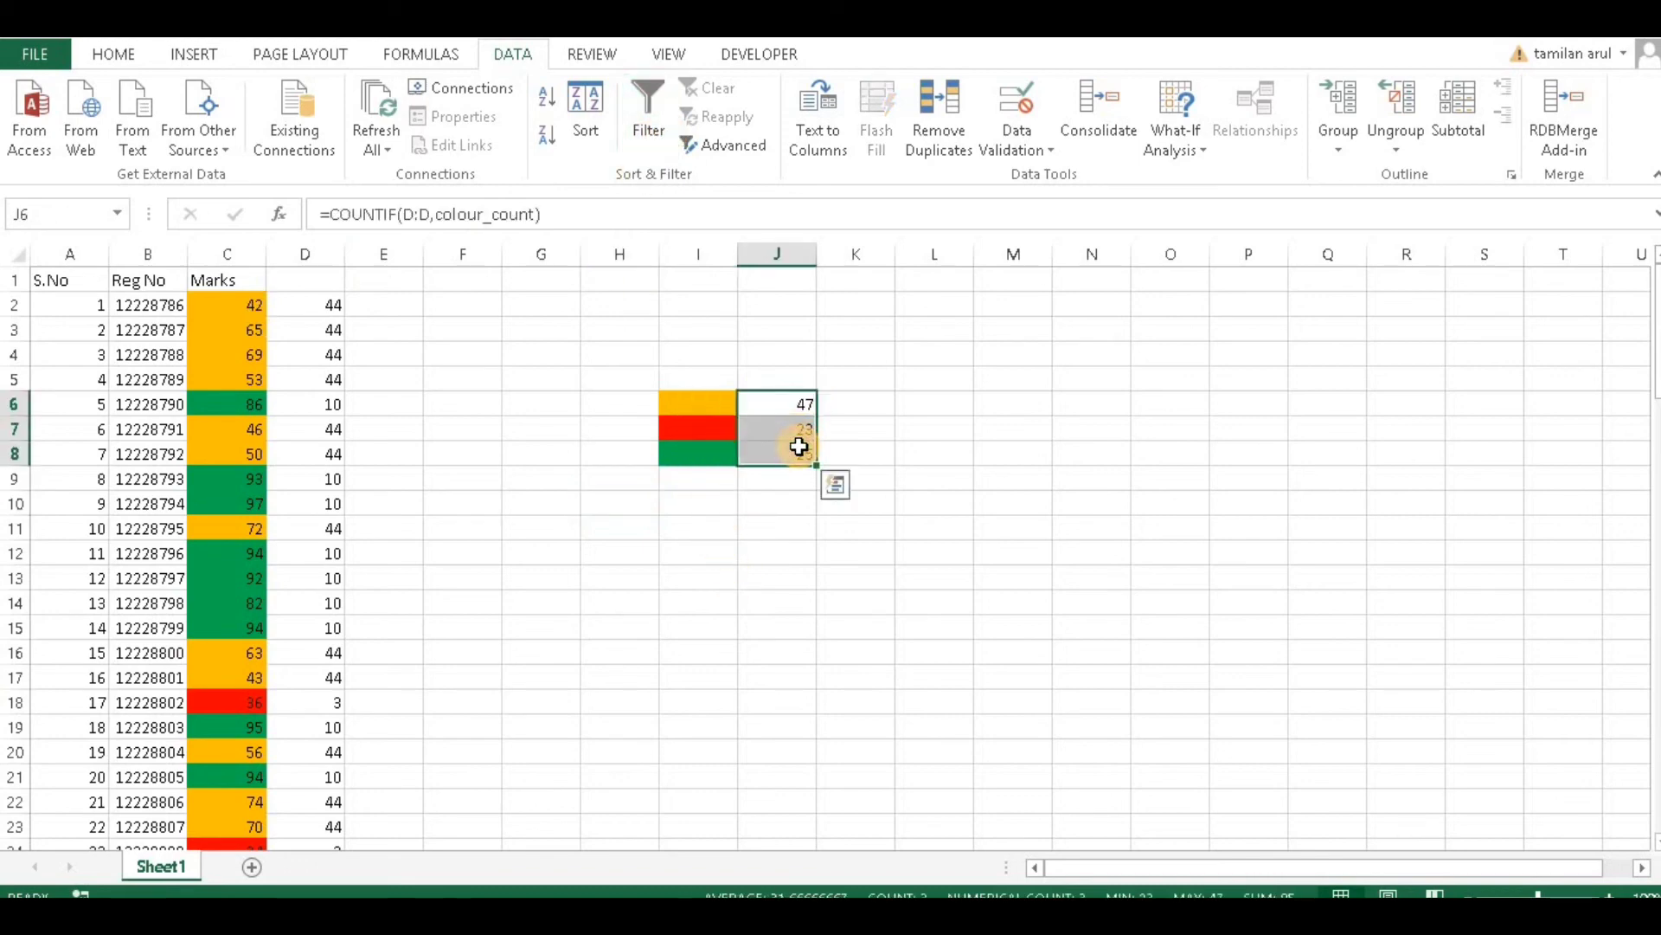
pyautogui.press('Delete')
# - Enter =SUMIF(D:D,colour_count,C:C) in cell J6 to total the orange marks
pyautogui.doubleClick(789, 405)
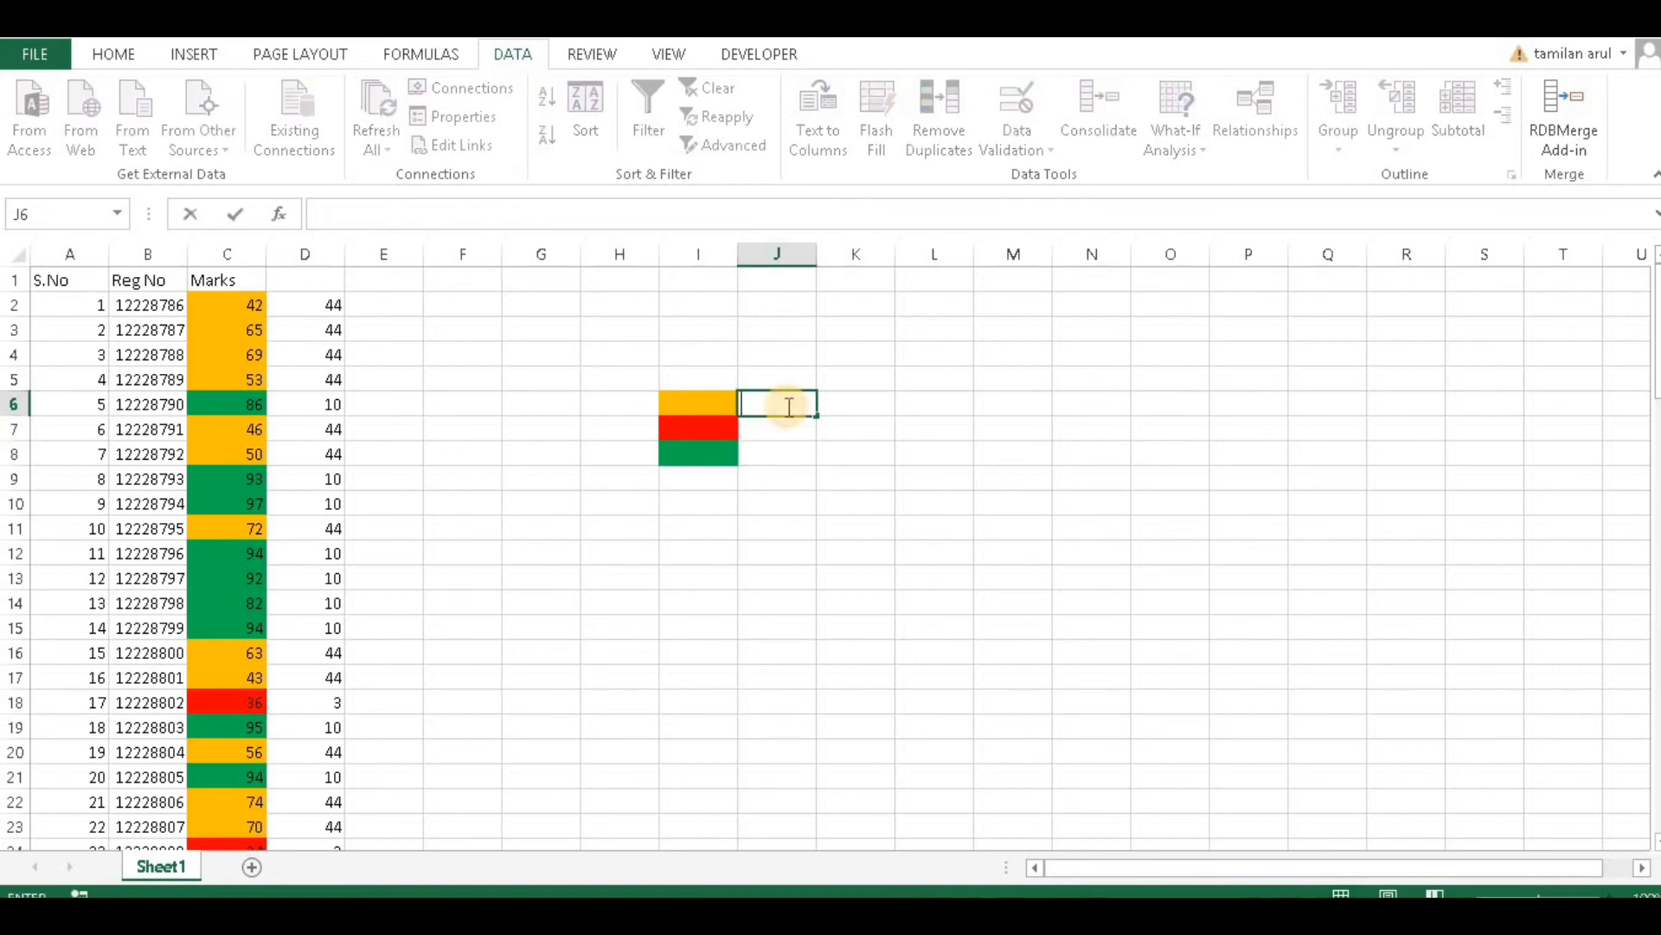
pyautogui.write('=SUM')
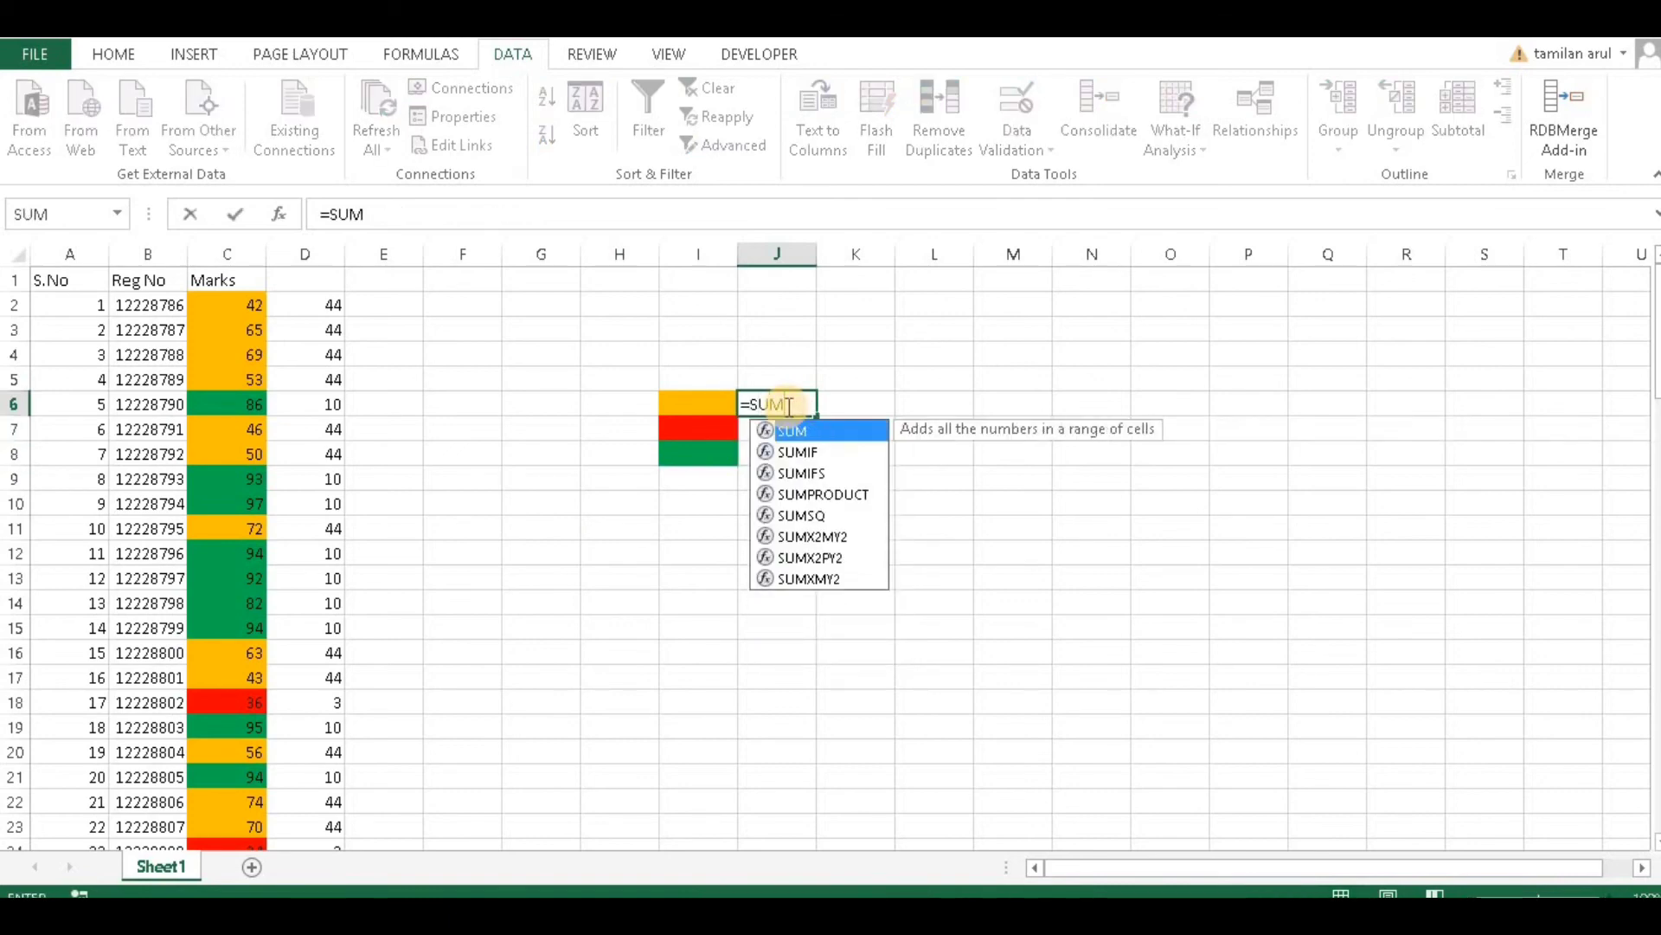
pyautogui.doubleClick(792, 453)
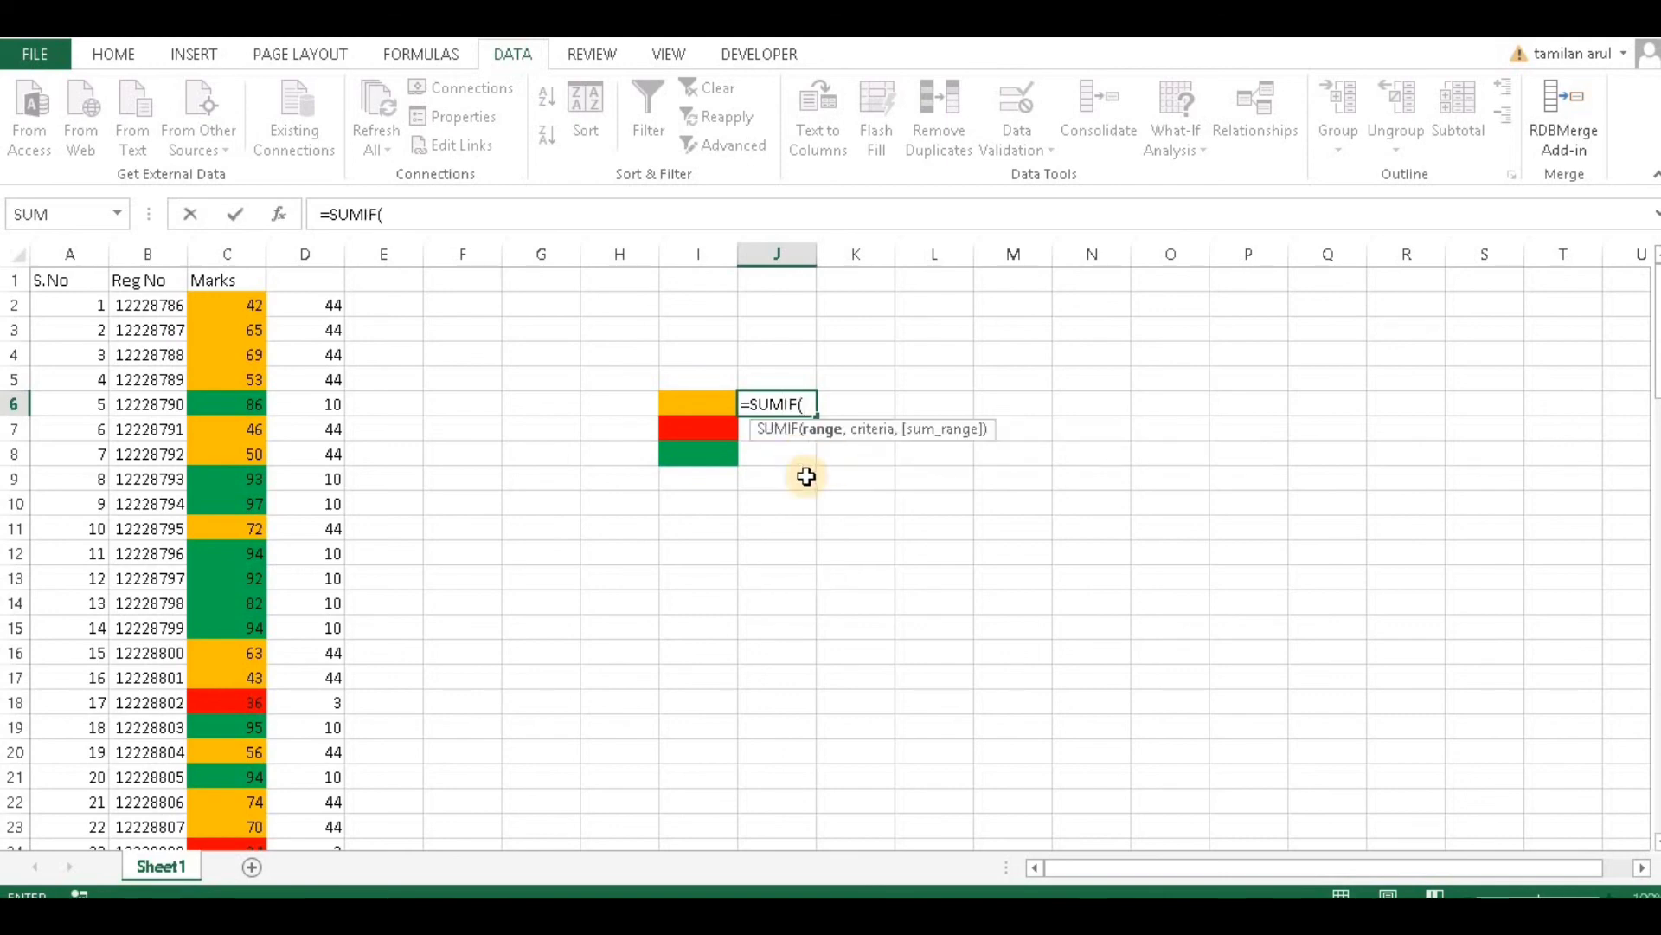
pyautogui.click(316, 260)
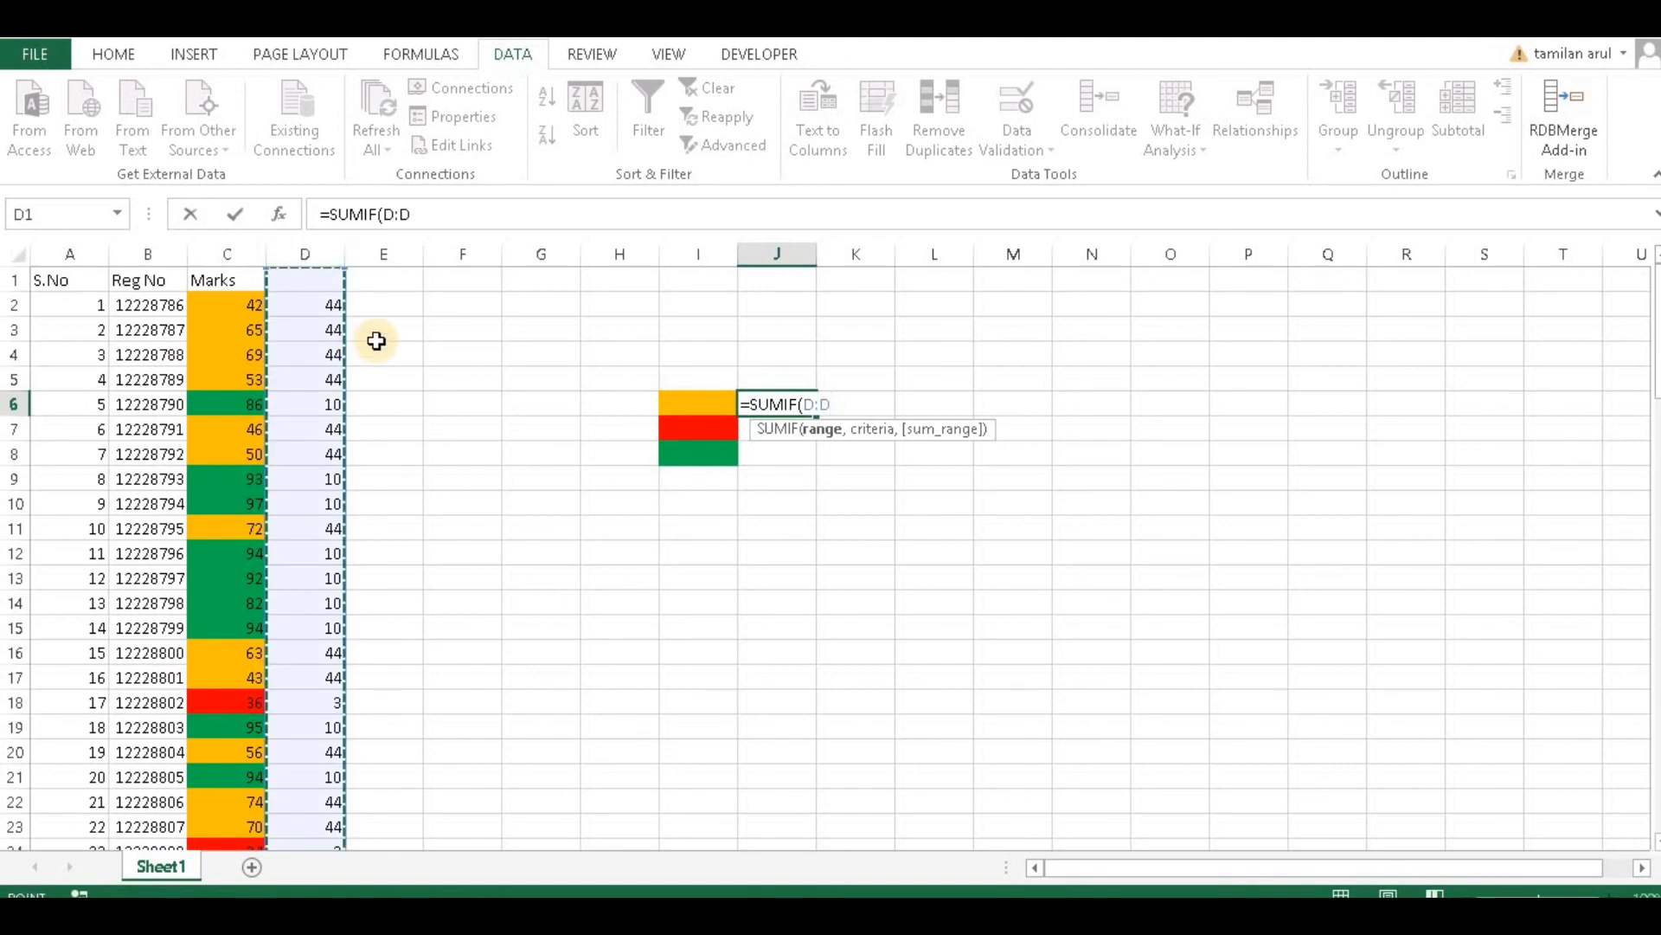
pyautogui.write(',')
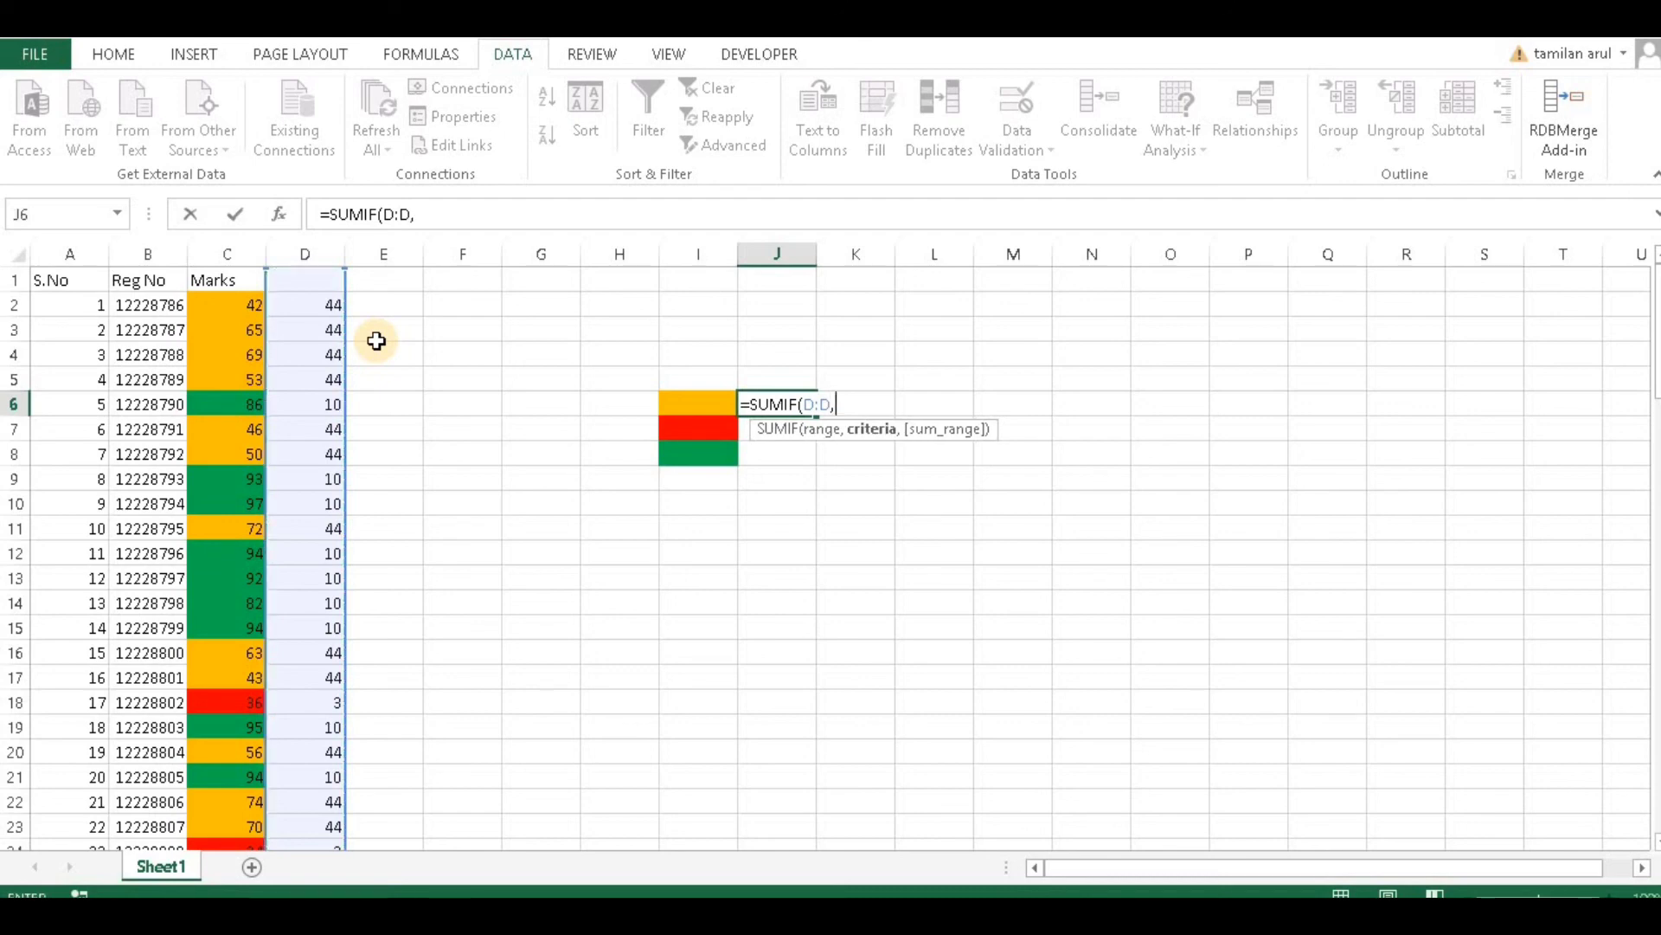
pyautogui.write('C')
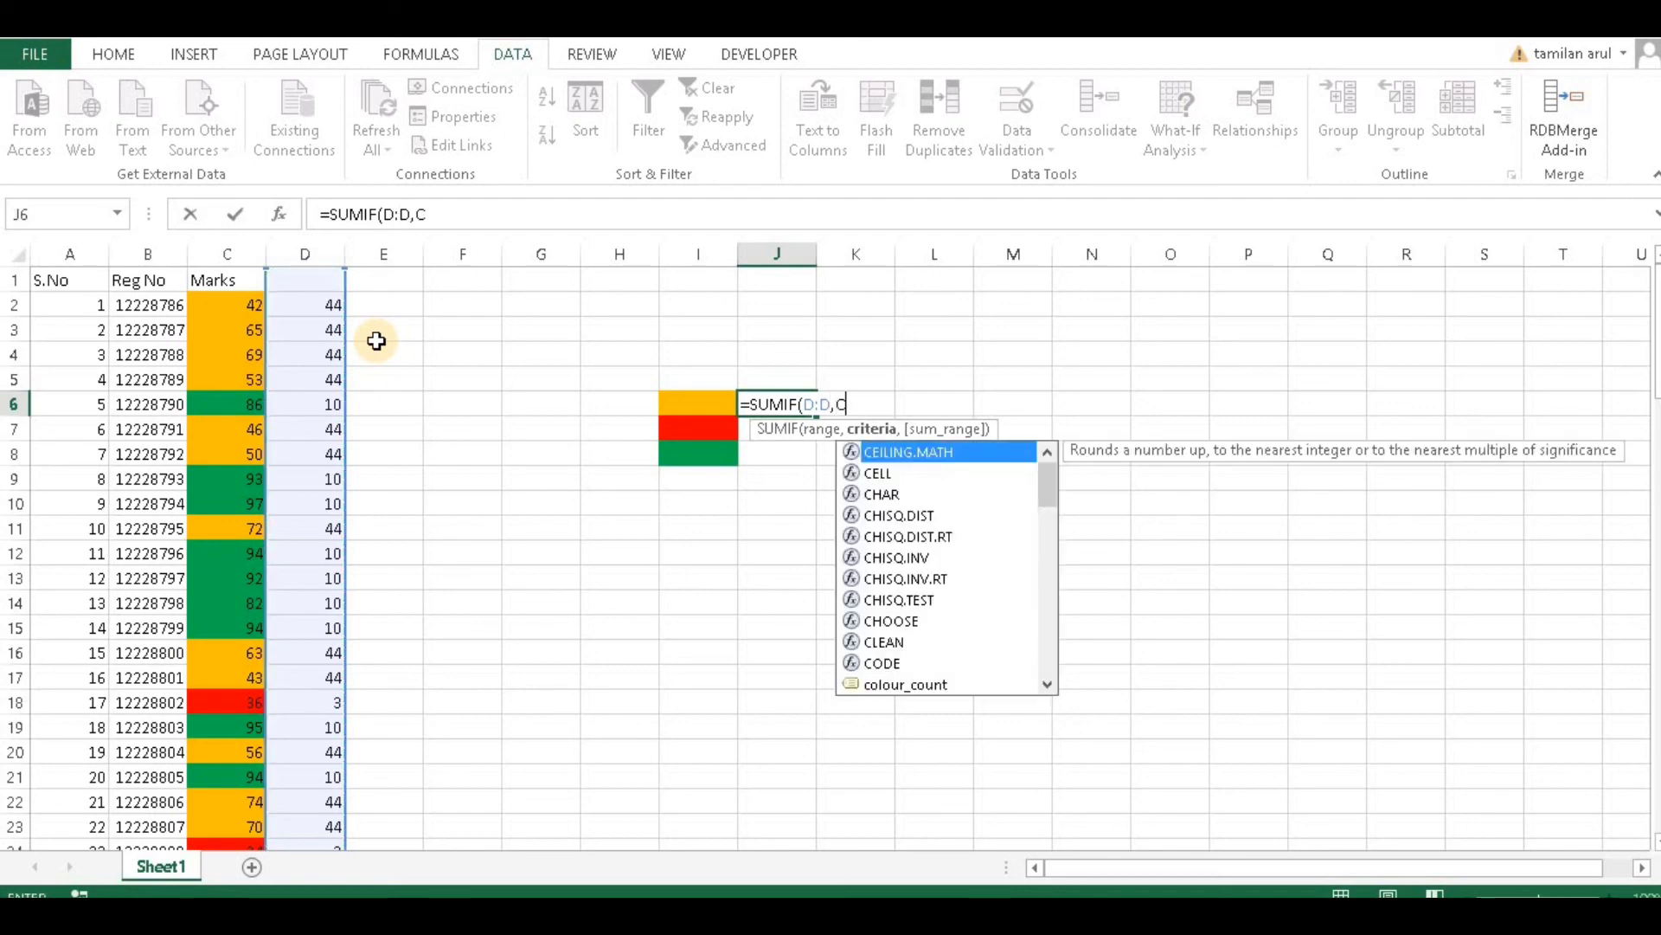
pyautogui.write('OL')
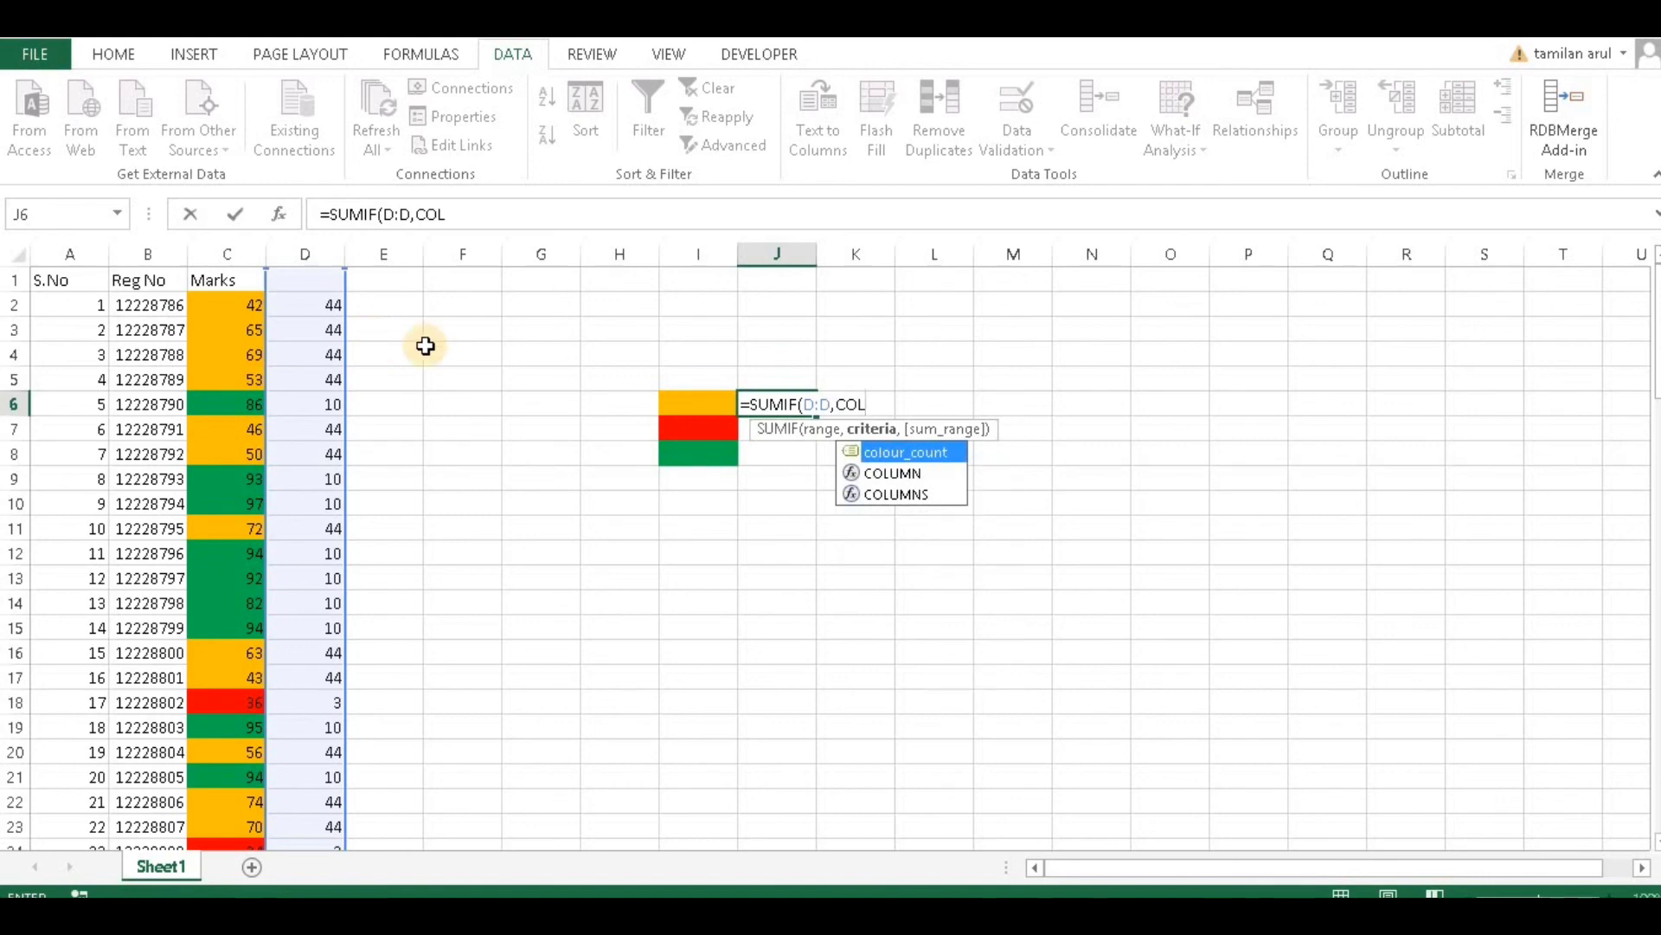
pyautogui.doubleClick(895, 452)
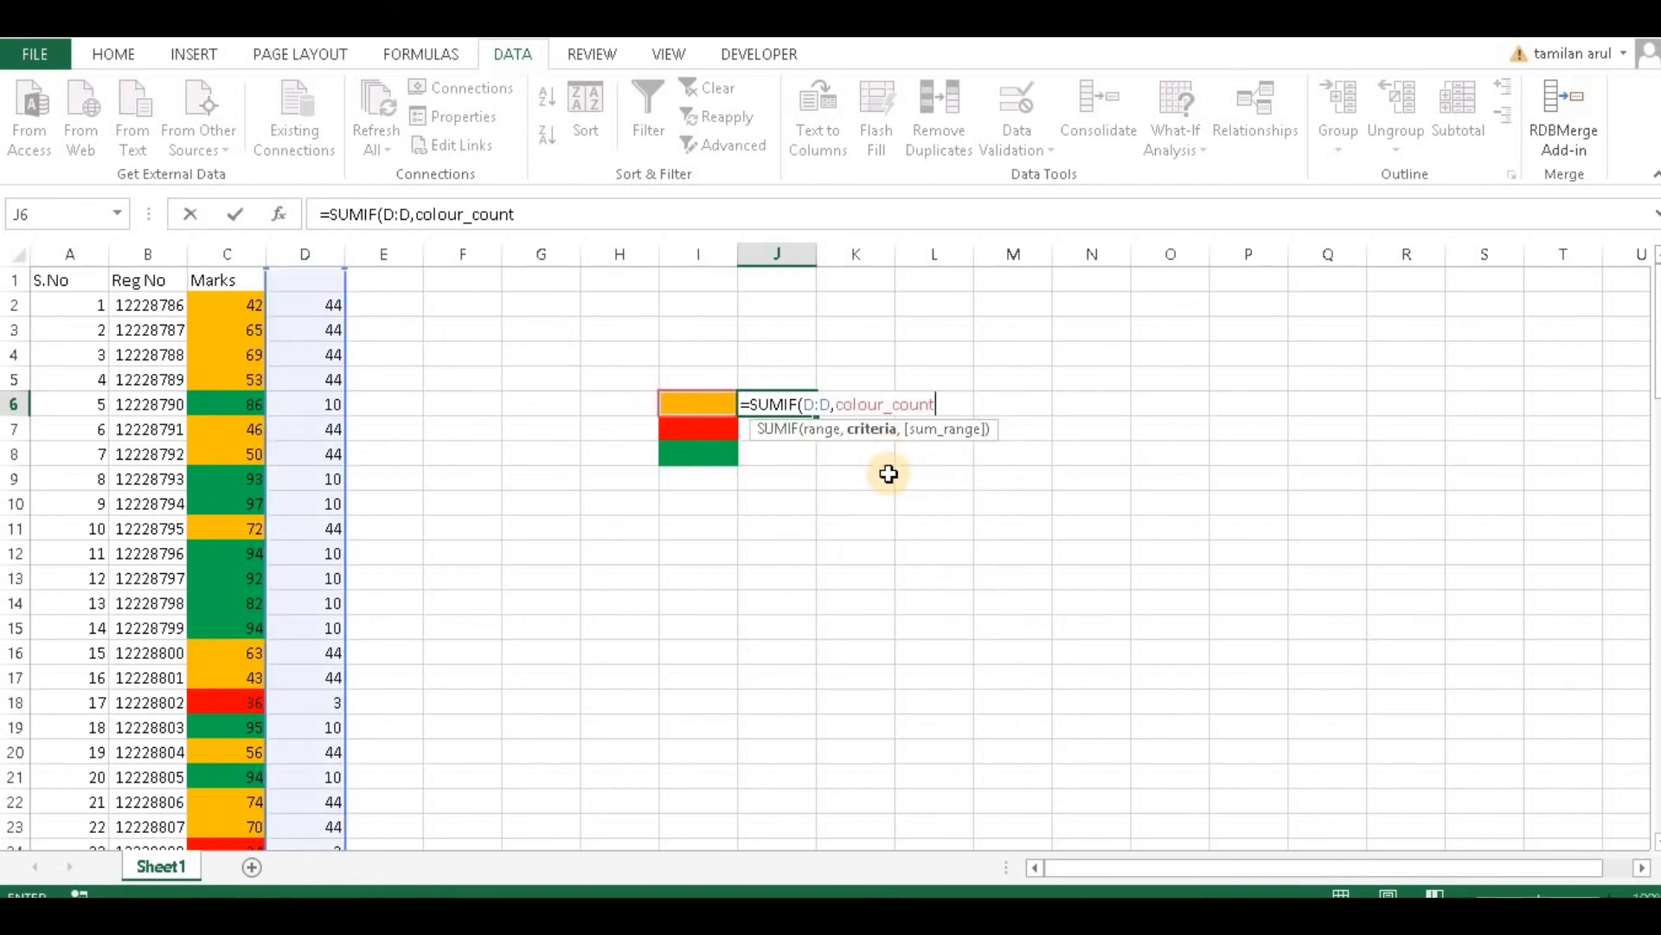
pyautogui.write(',')
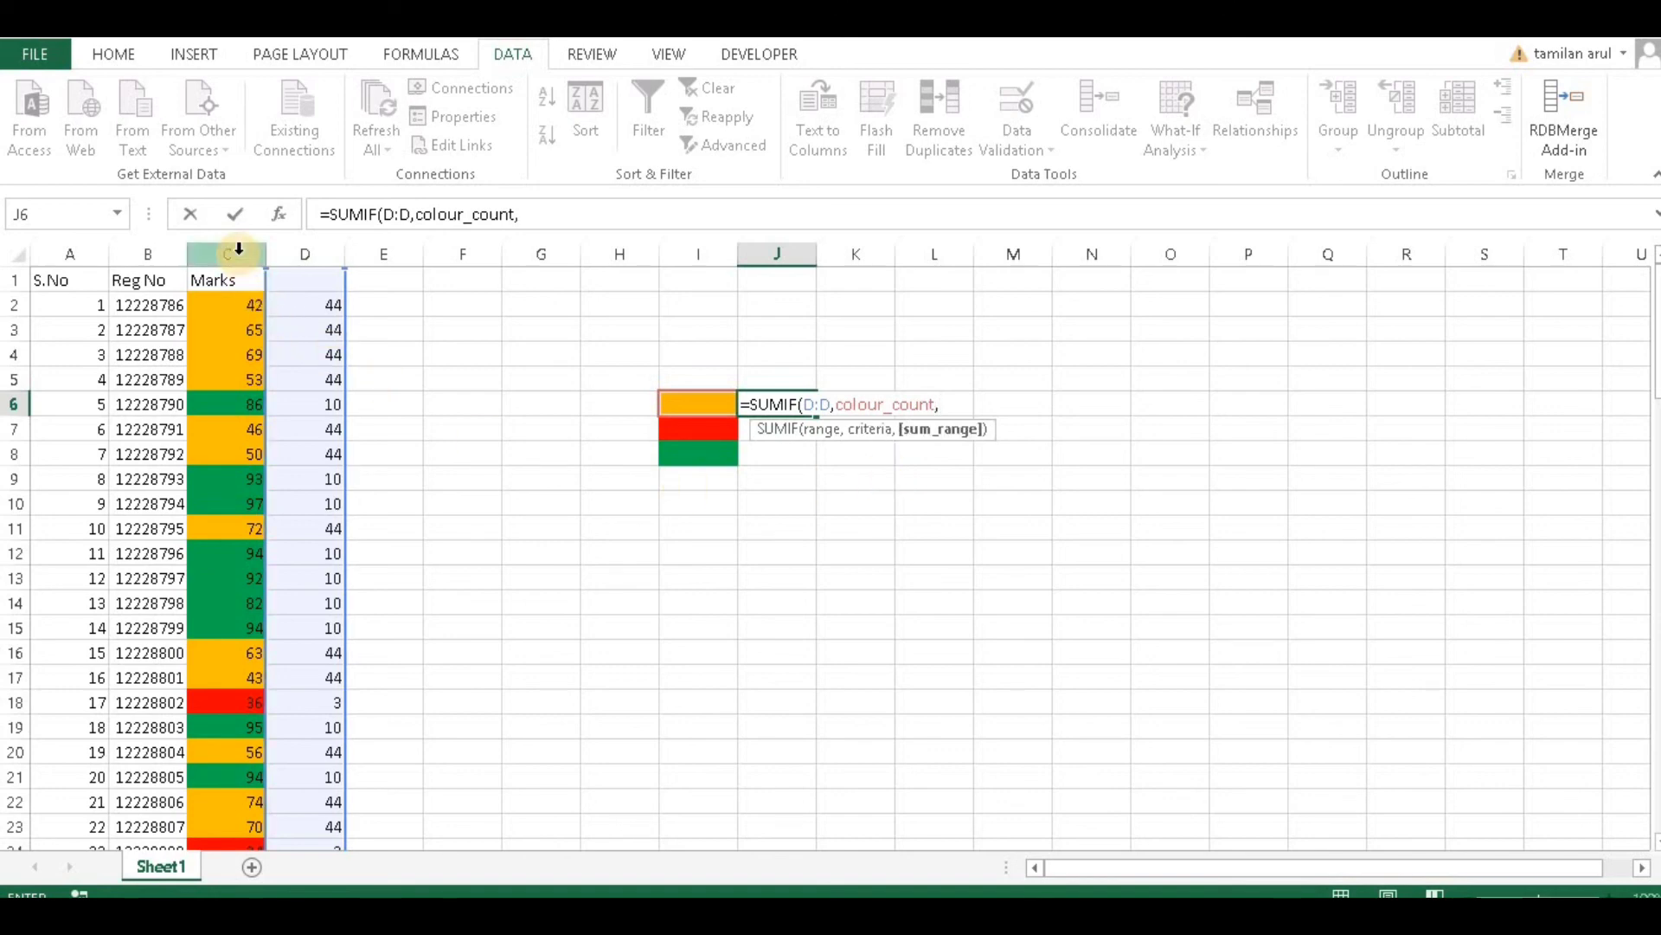
pyautogui.click(239, 248)
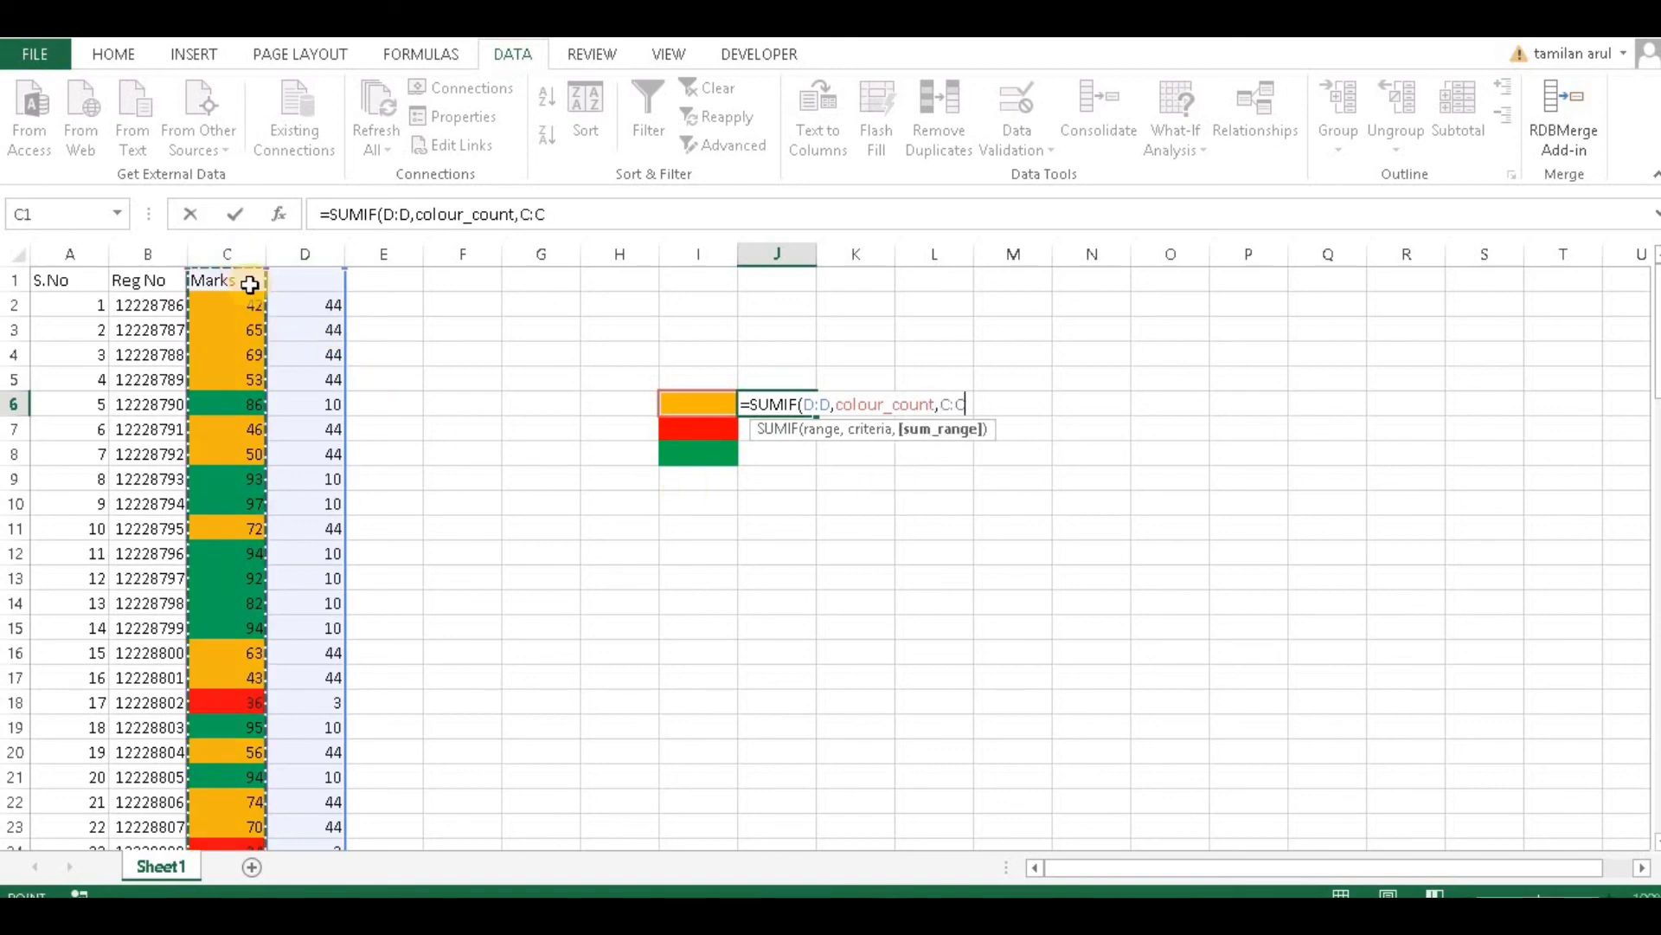
pyautogui.write(')')
pyautogui.press('Return')
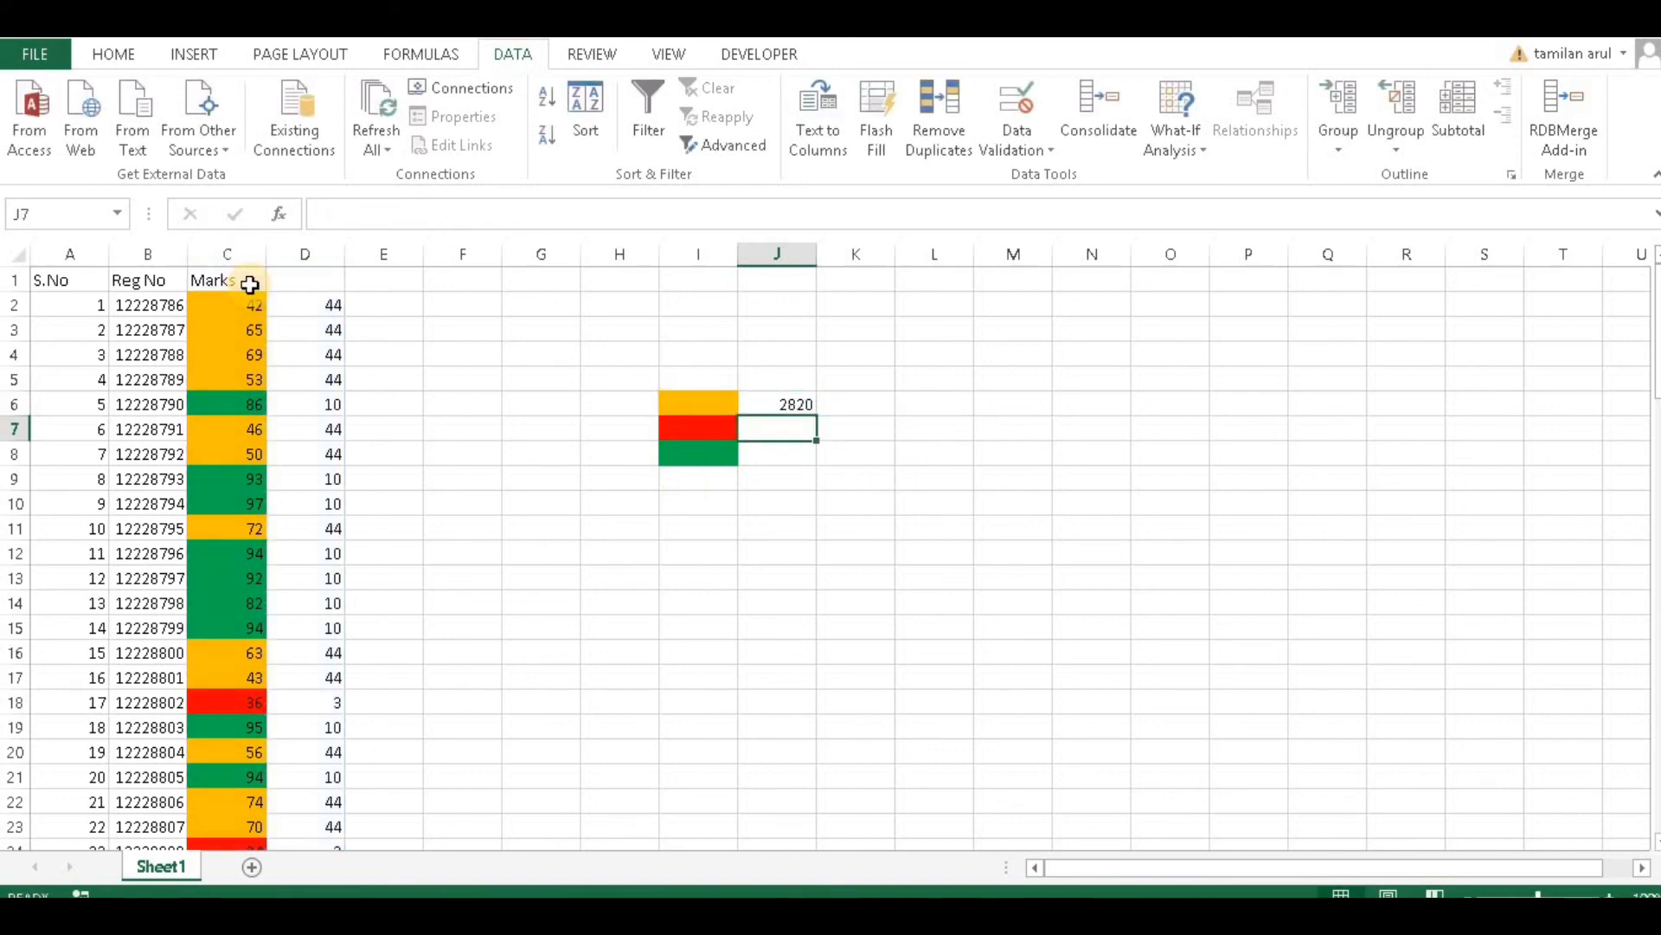
# - Fill the SUMIF formula from J6 down to J8 for the red and green key cells
pyautogui.click(774, 403)
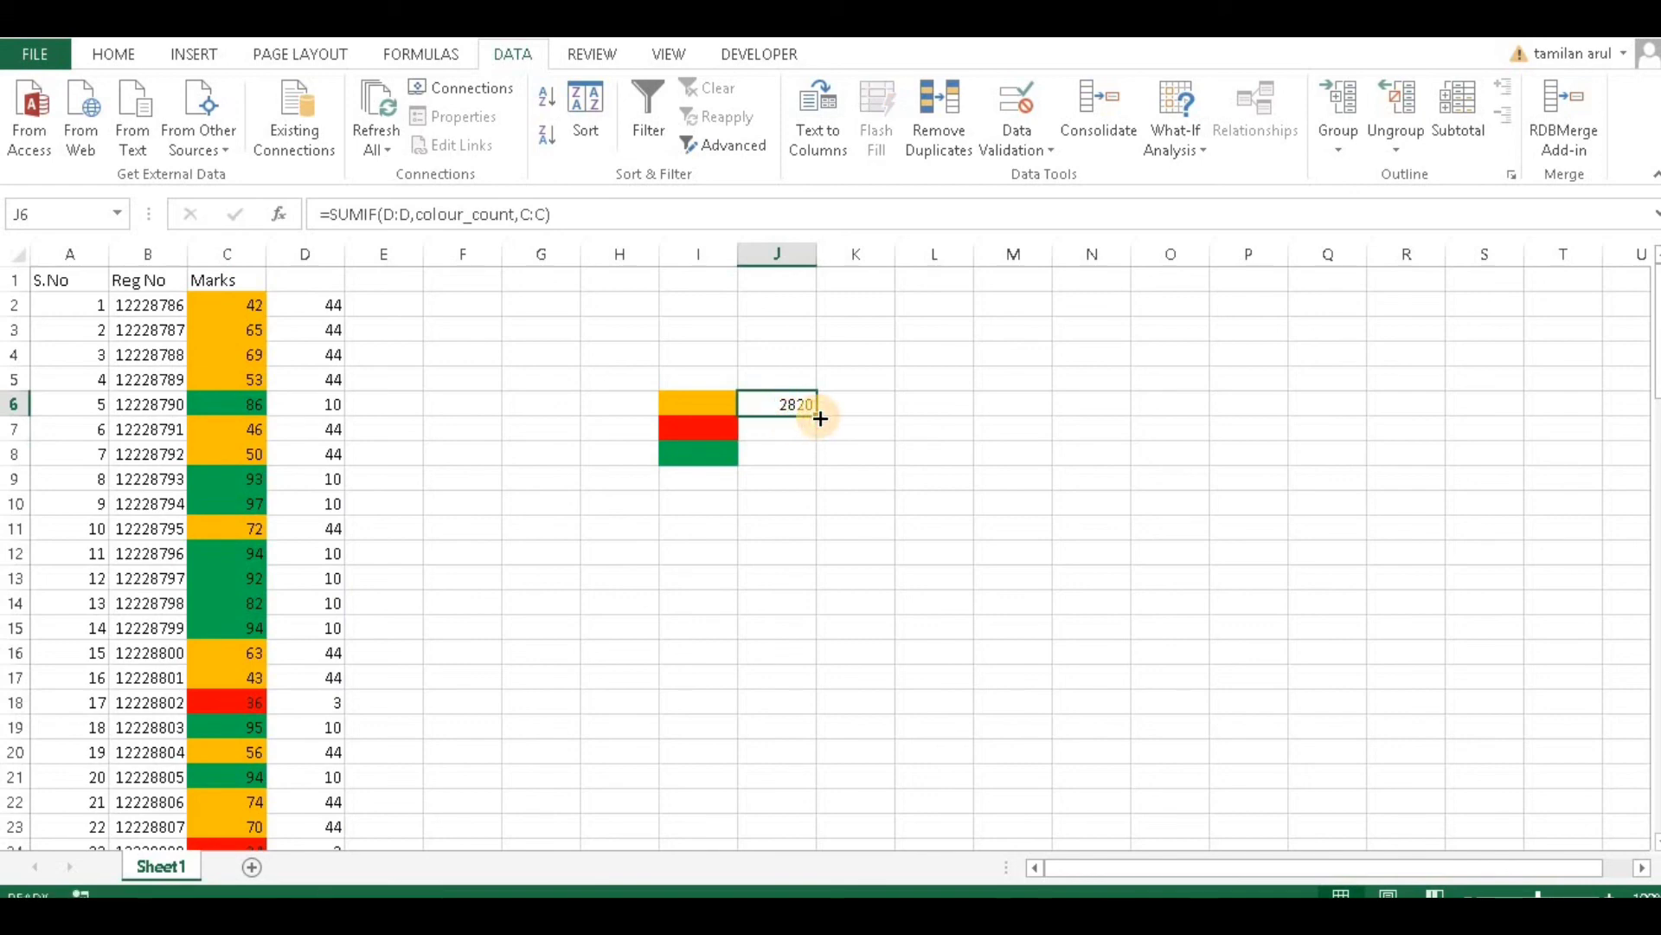
pyautogui.moveTo(816, 416); pyautogui.dragTo(819, 464)
pyautogui.click(948, 439)
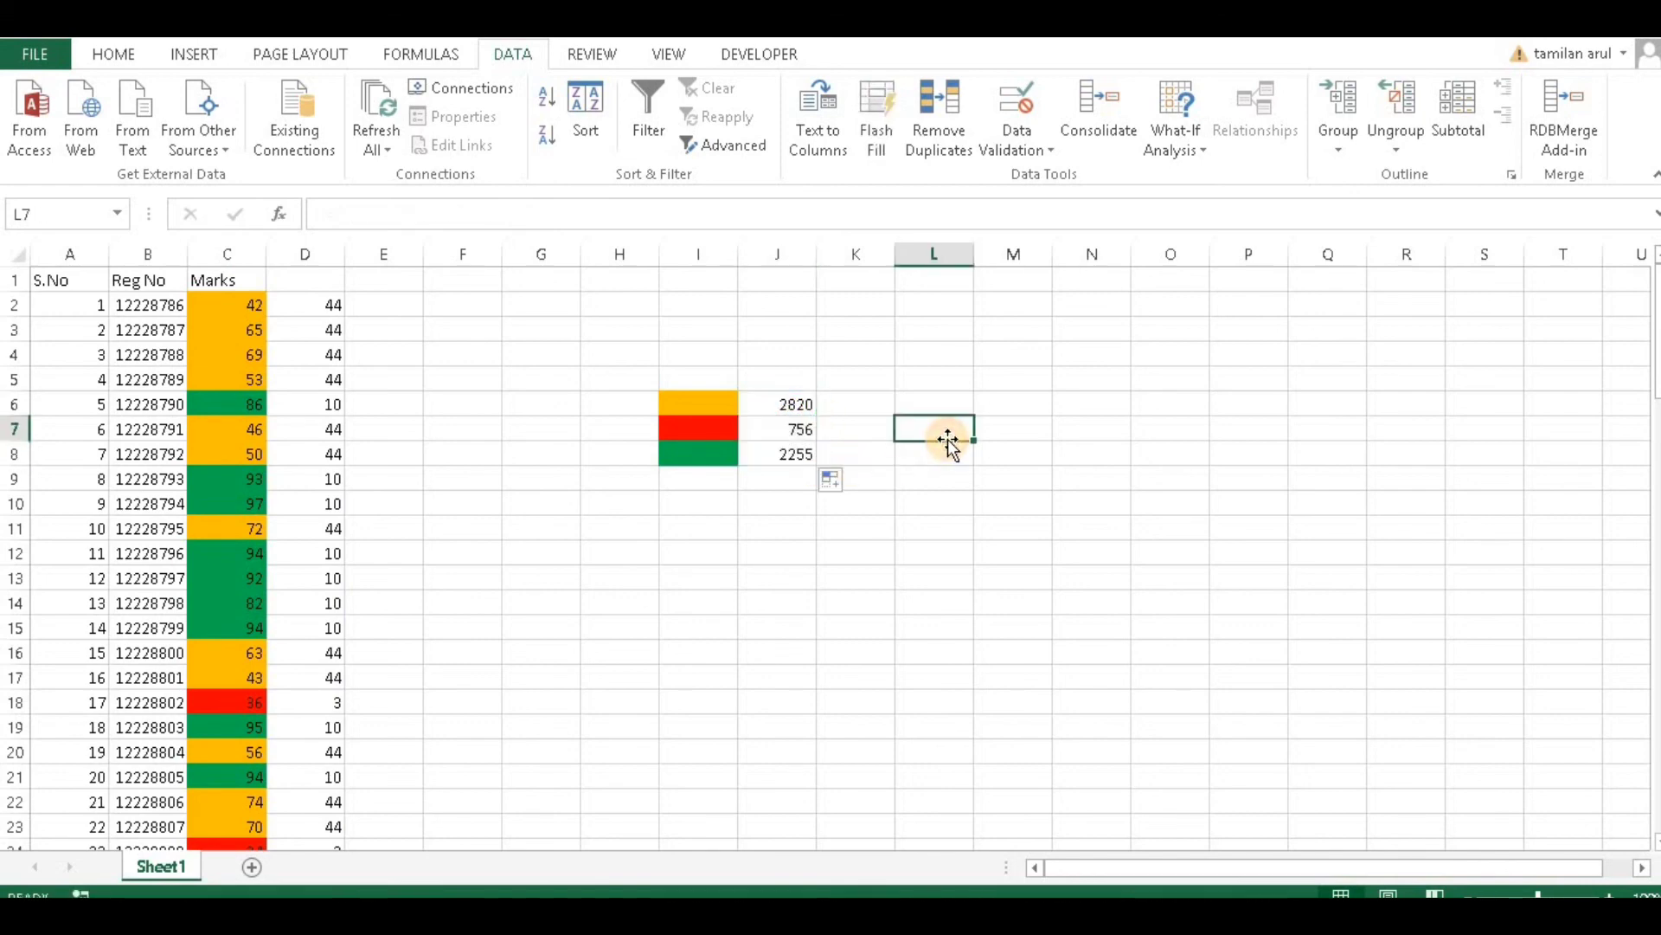
pyautogui.click(913, 554)
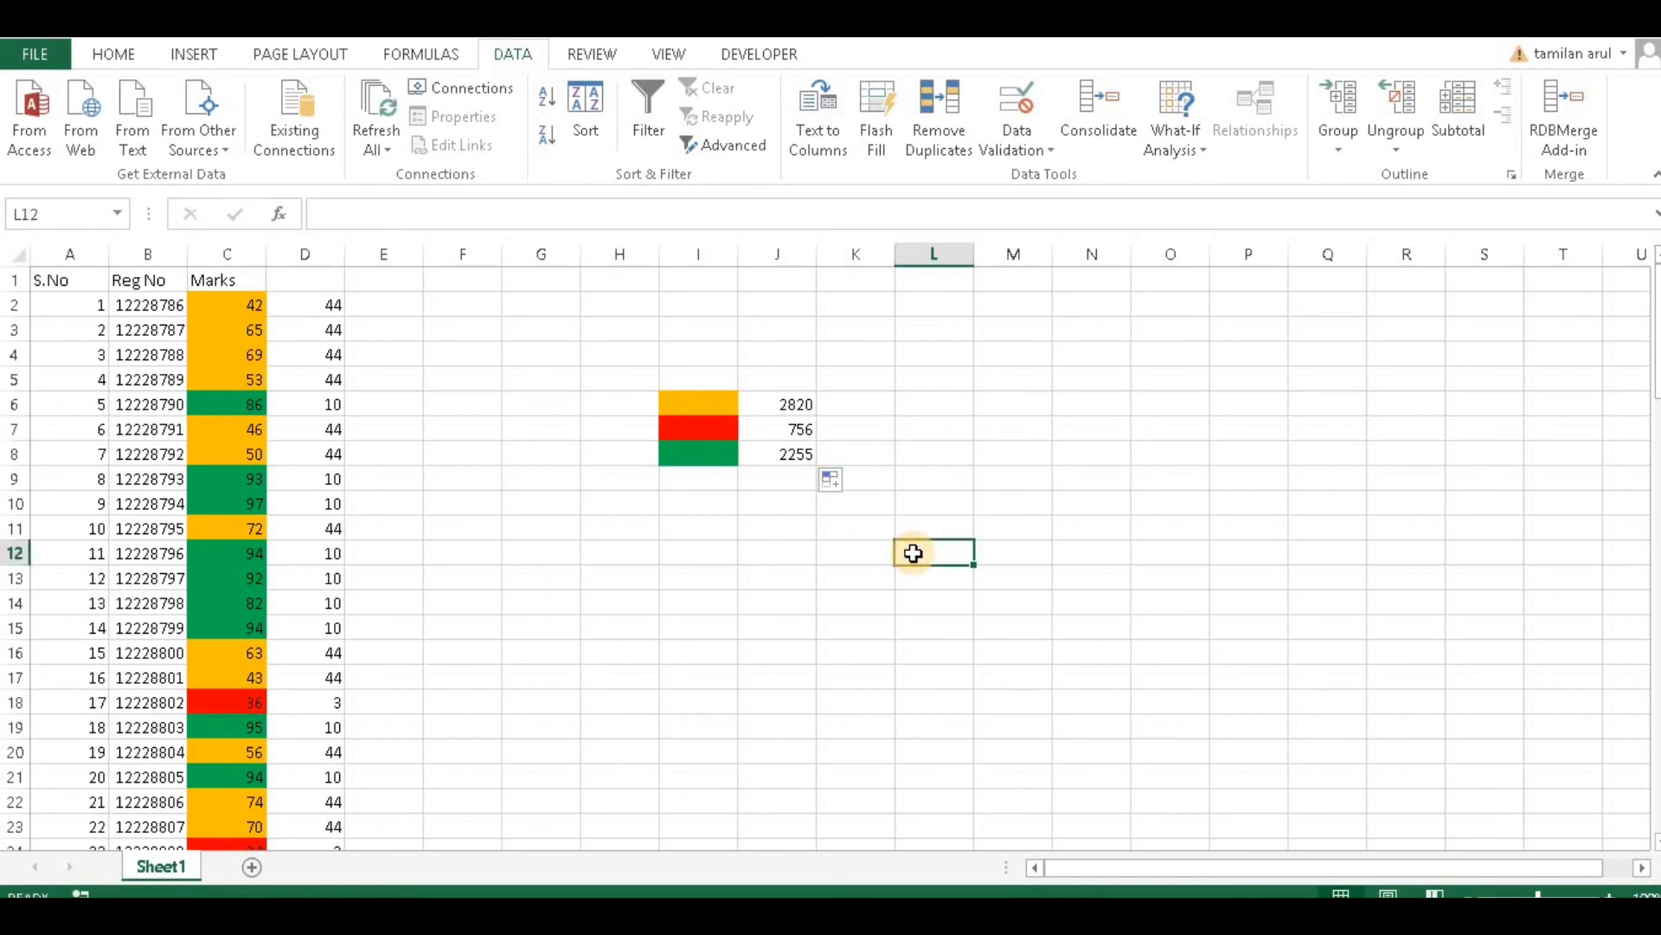